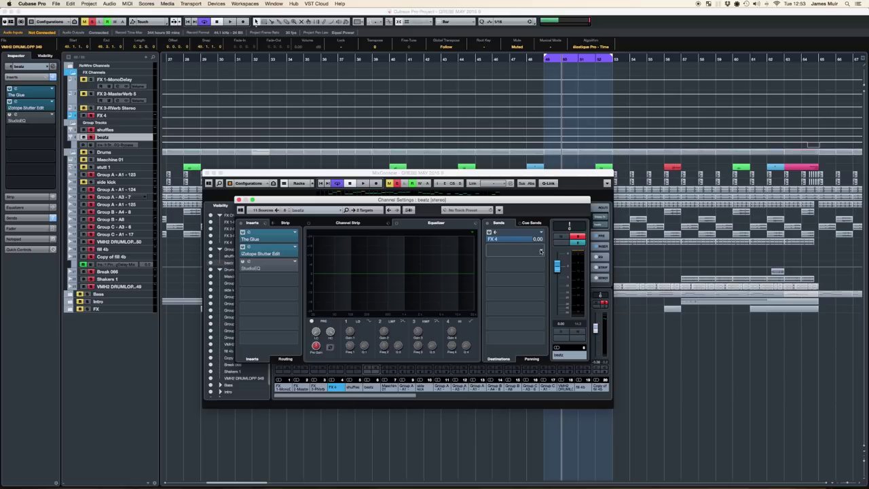
- View the available destinations for the beatz group's second send slot and close its channel settings without assigning one
{"action": "left_click", "coordinate": [541, 252]}
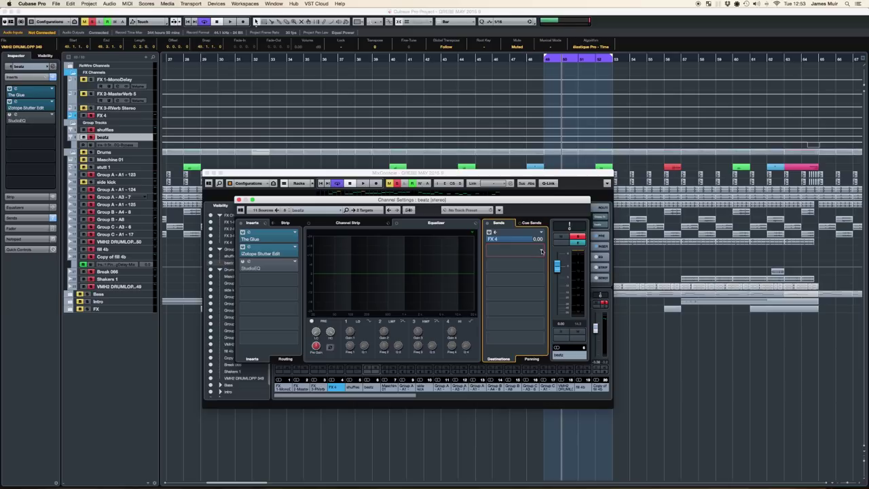
{"action": "left_click", "coordinate": [541, 251]}
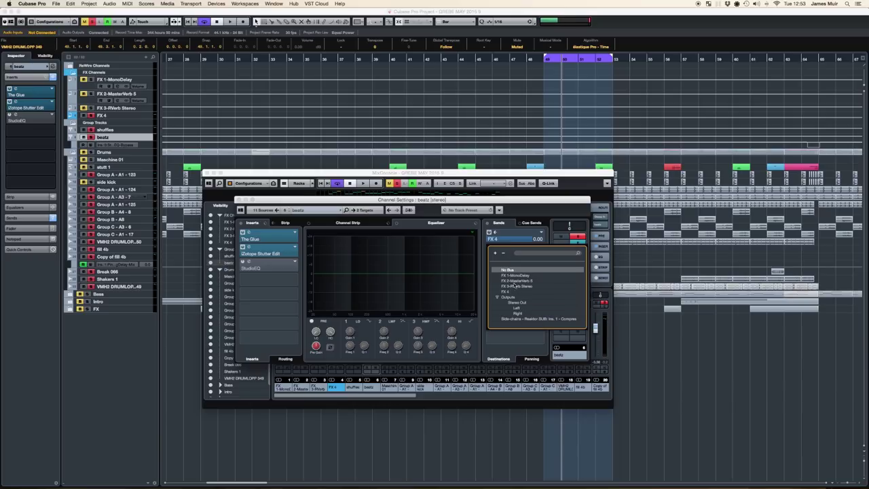
{"action": "left_click", "coordinate": [550, 215]}
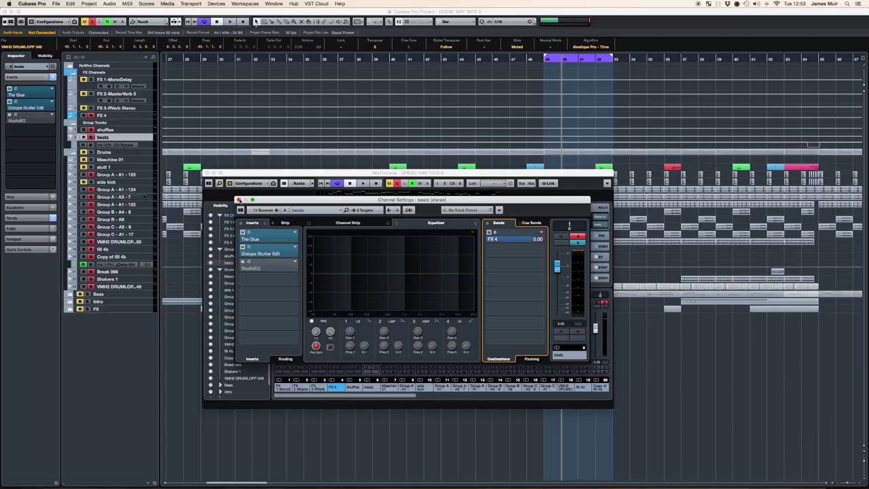
{"action": "left_click", "coordinate": [239, 201]}
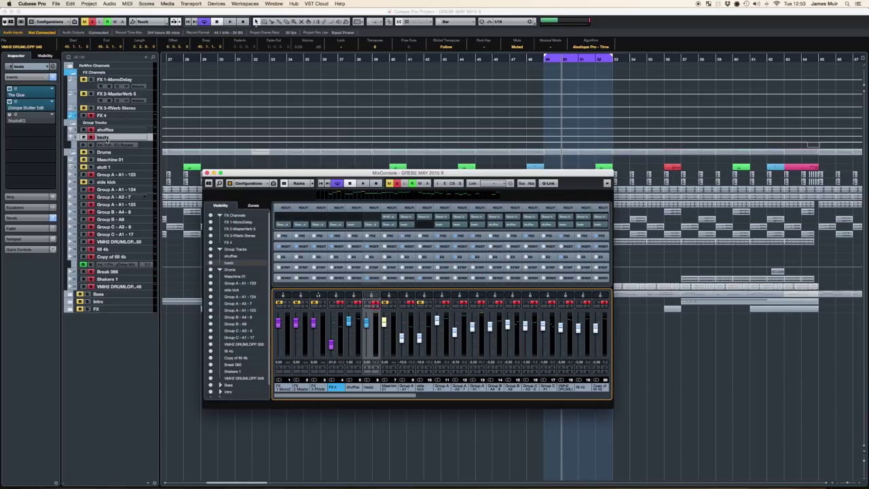
- Open the FX 4 channel settings and arrange its DaTube and Compressor editors side by side above the channel window
{"action": "left_click", "coordinate": [118, 117]}
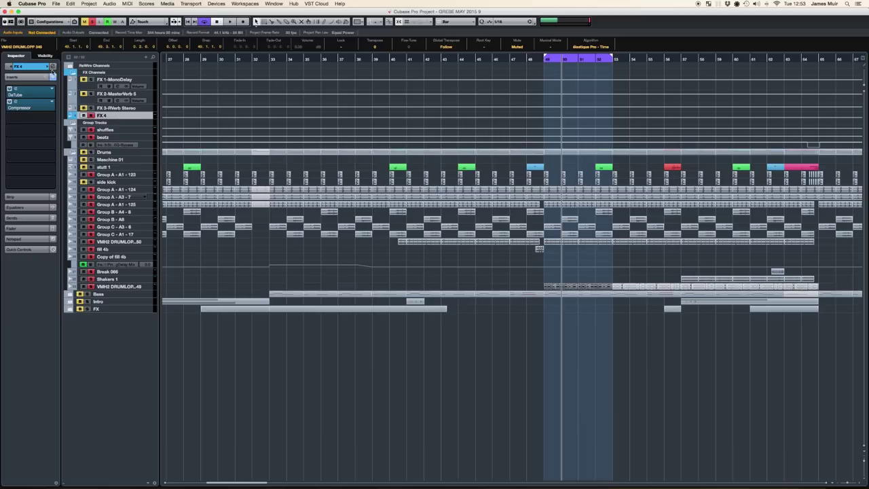
{"action": "left_click", "coordinate": [53, 67]}
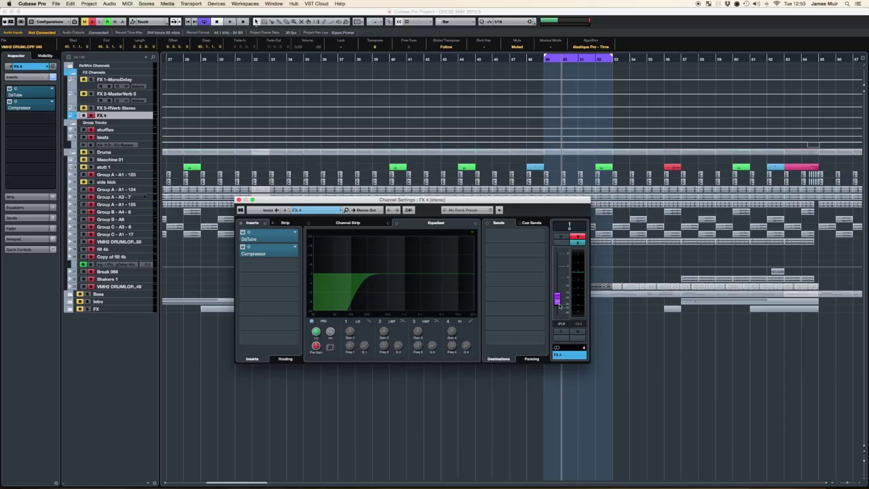
{"action": "left_click", "coordinate": [262, 240]}
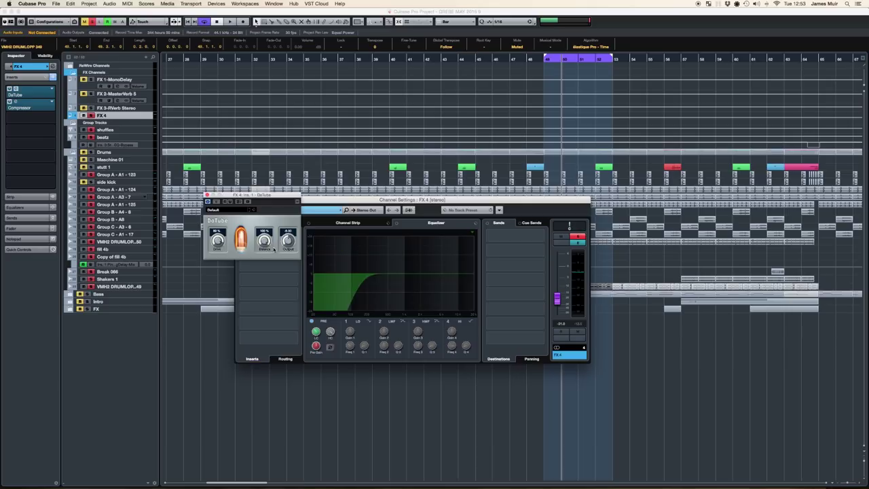
{"action": "left_click_drag", "start_coordinate": [270, 197], "coordinate": [251, 114]}
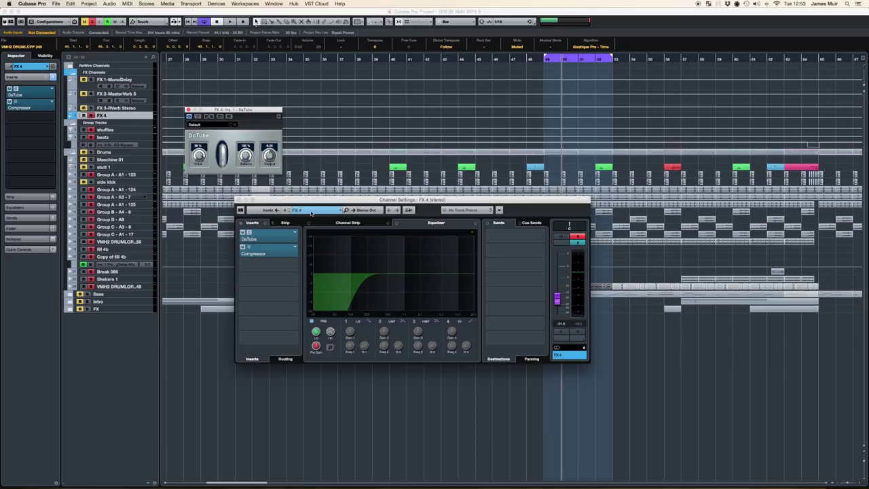
{"action": "left_click", "coordinate": [272, 251]}
{"action": "left_click_drag", "start_coordinate": [417, 266], "coordinate": [418, 120]}
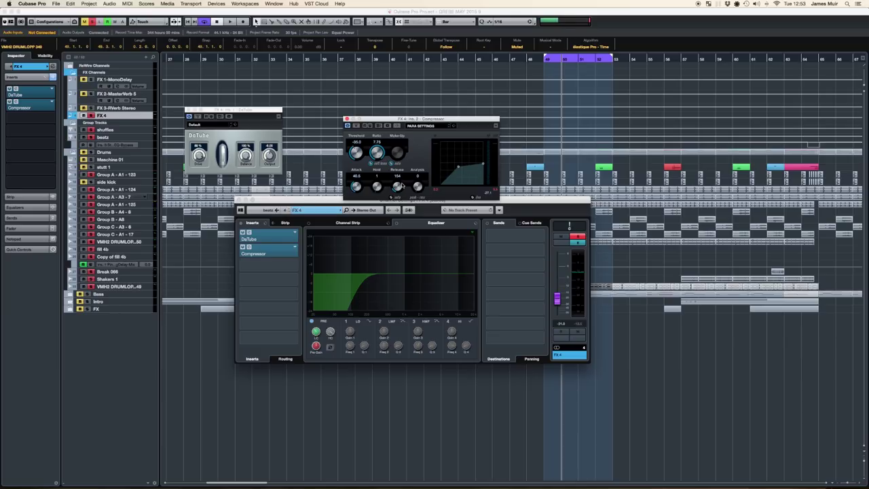
- Play the looped beat while switching FX 4's mute on and off to compare the drums with and without the parallel effects
{"action": "key", "text": "space"}
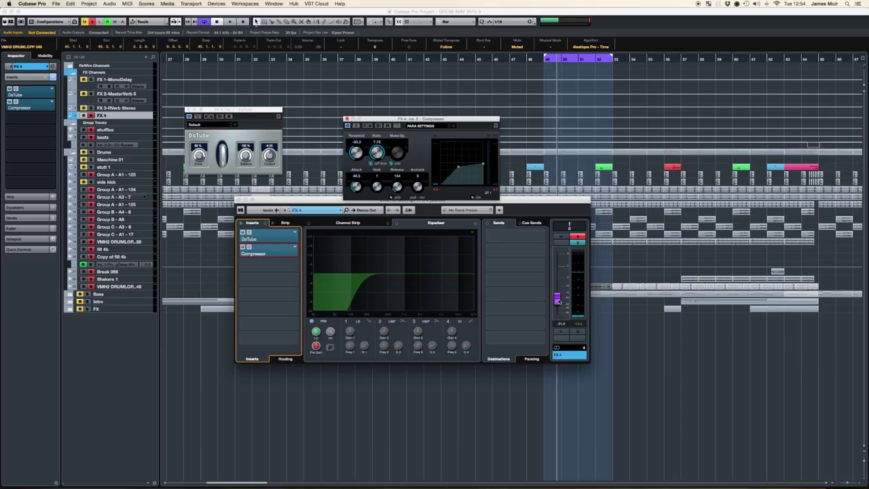
{"action": "left_click", "coordinate": [562, 237]}
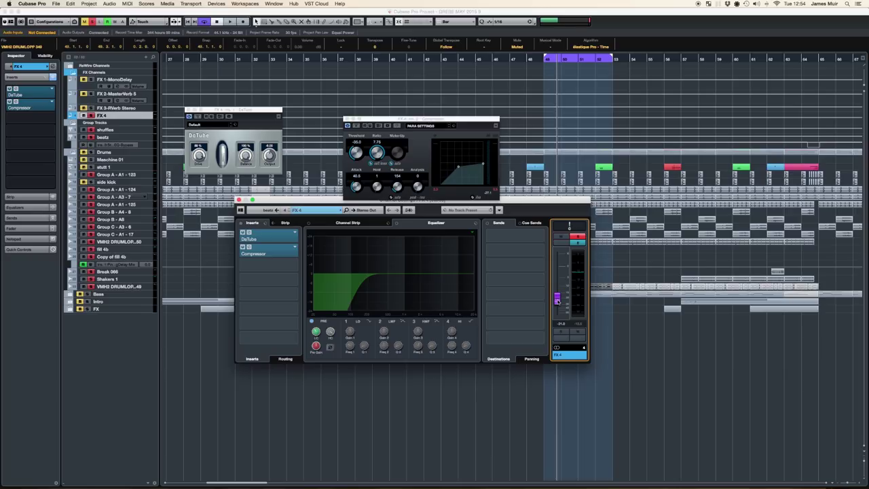
{"action": "key", "text": "space"}
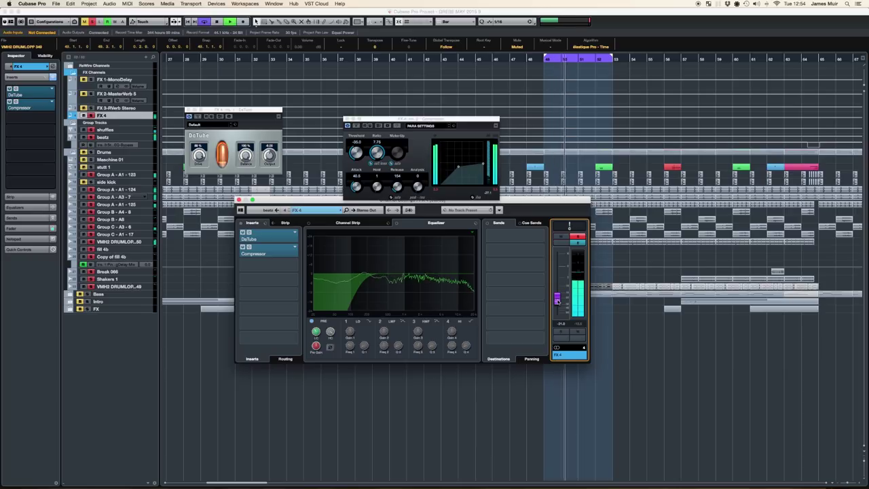
{"action": "left_click", "coordinate": [560, 237]}
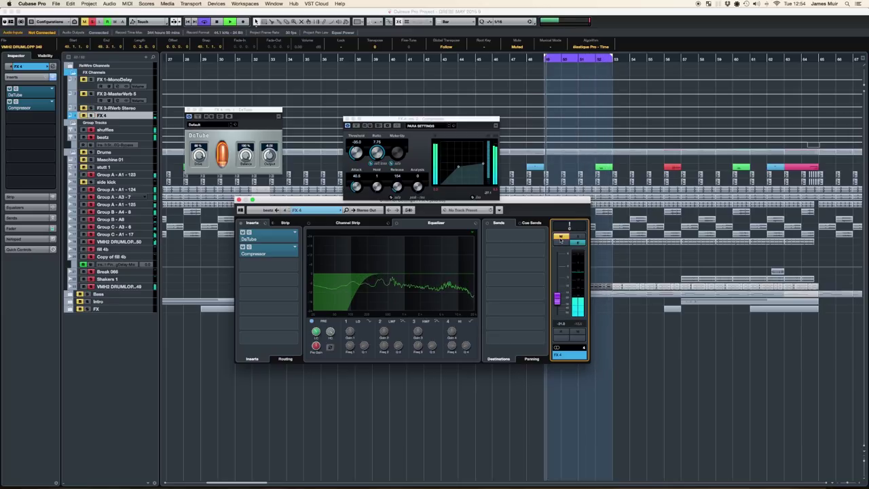
{"action": "left_click", "coordinate": [560, 237]}
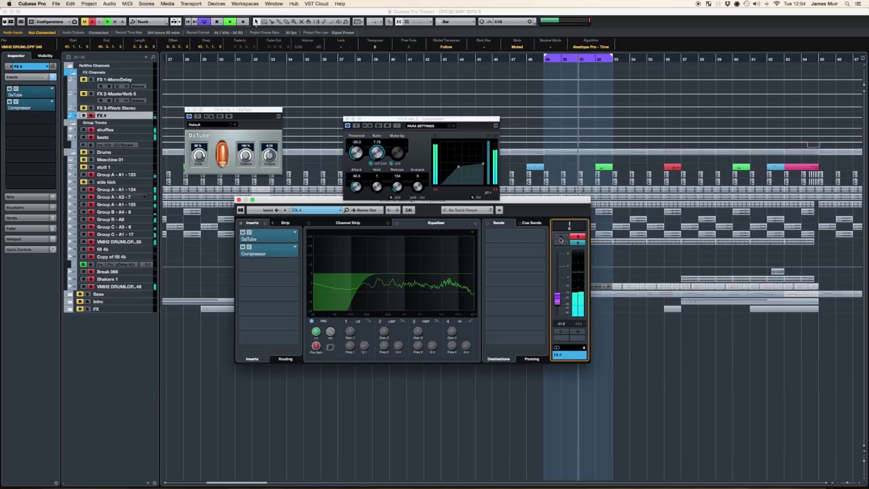
{"action": "left_click", "coordinate": [560, 237]}
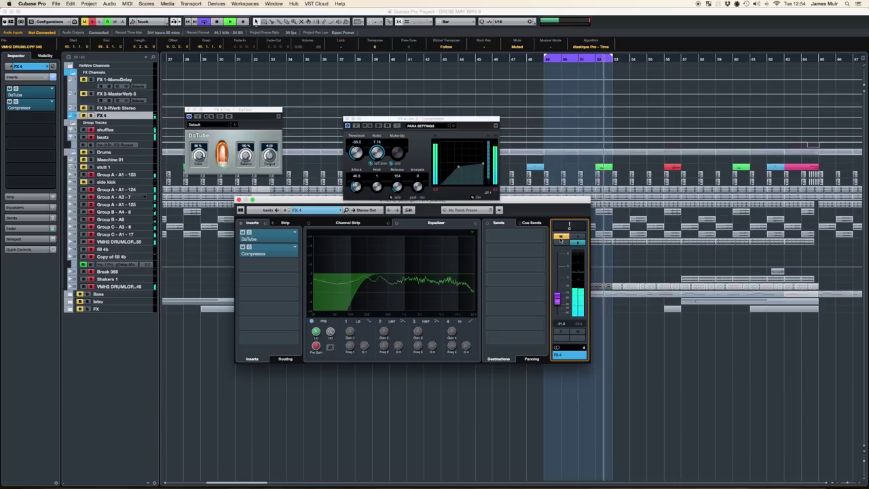
{"action": "key", "text": "space"}
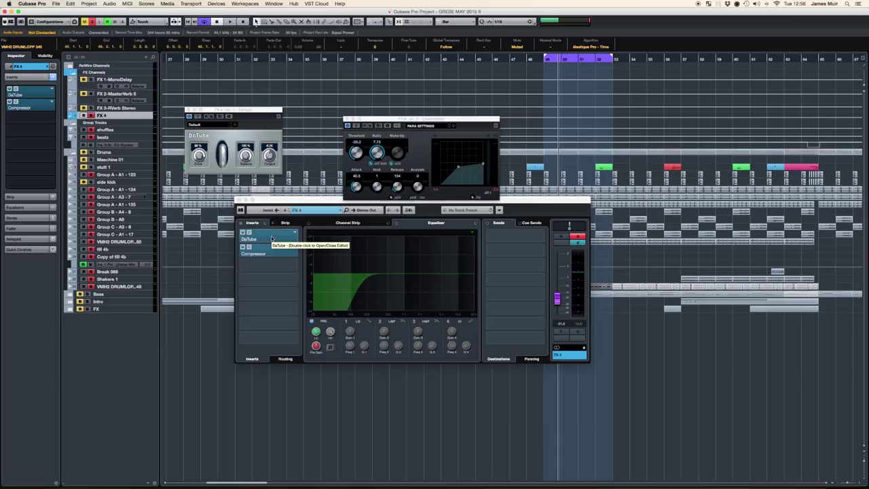
- Compare FX 4's insert order during playback by moving DaTube after the Compressor and back again
{"action": "key", "text": "space"}
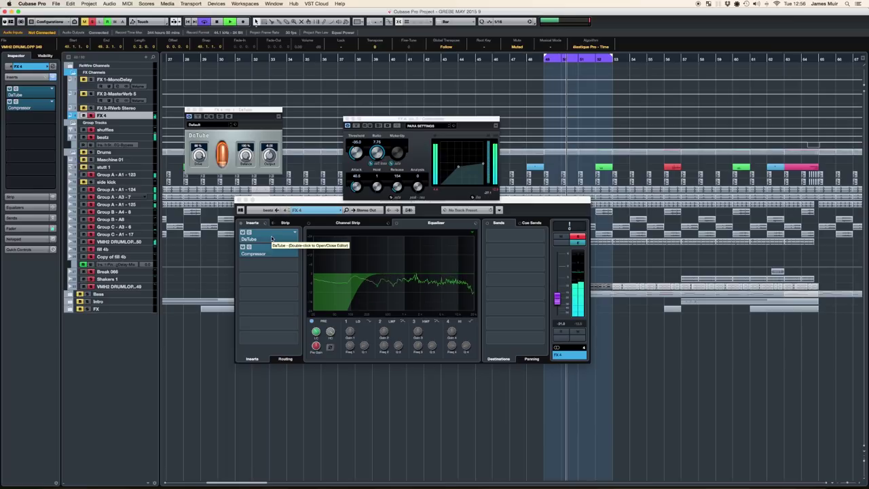
{"action": "left_click_drag", "start_coordinate": [271, 238], "coordinate": [271, 269]}
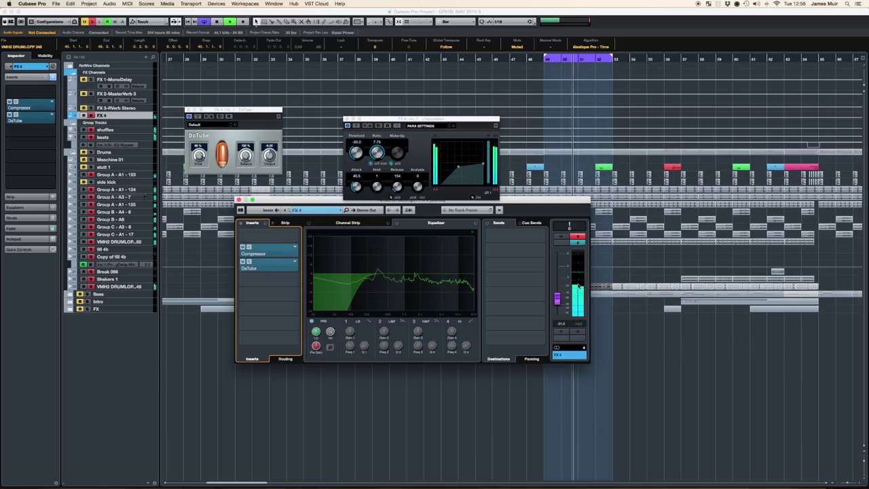
{"action": "left_click_drag", "start_coordinate": [270, 266], "coordinate": [271, 241]}
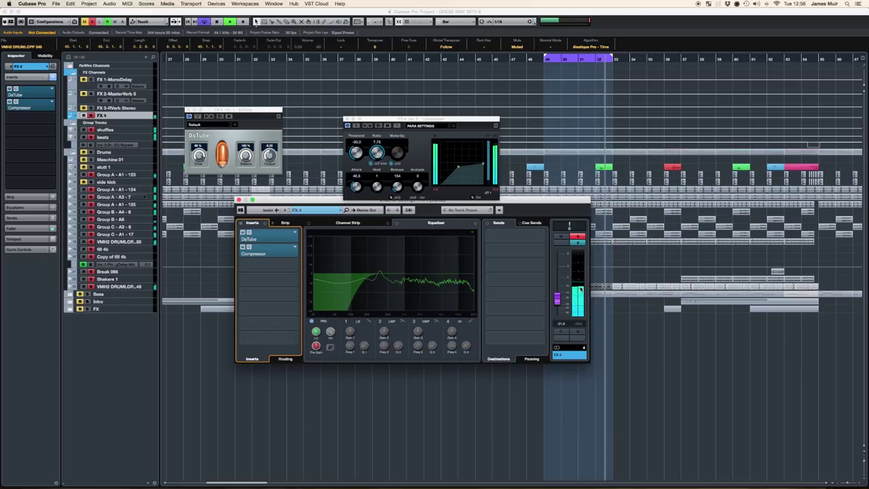
{"action": "left_click_drag", "start_coordinate": [261, 239], "coordinate": [275, 265]}
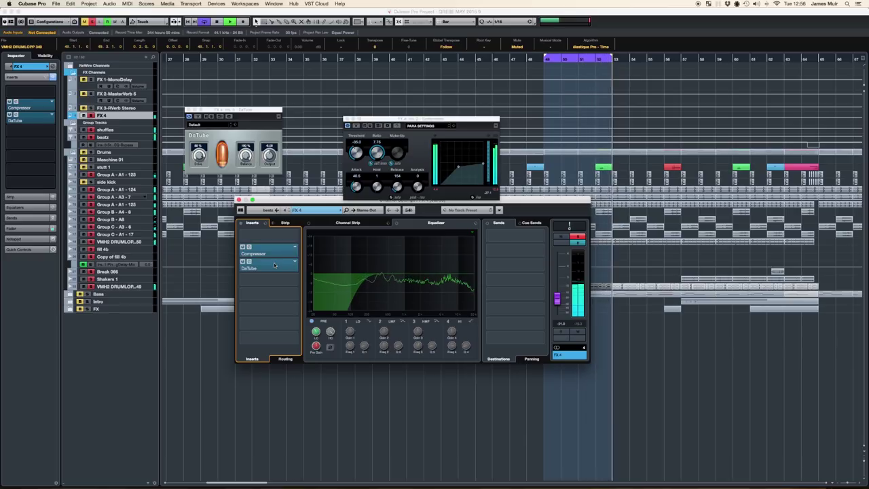
{"action": "left_click_drag", "start_coordinate": [265, 265], "coordinate": [290, 246]}
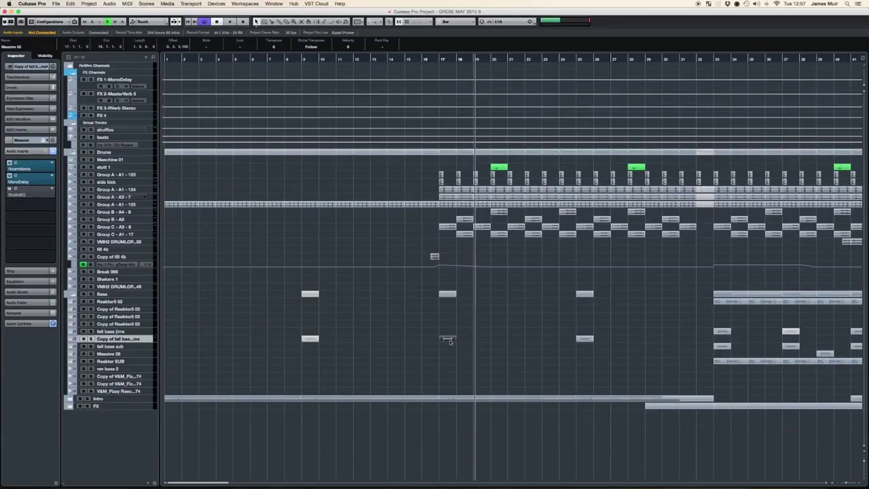
- Loop and audition the bar 17 clip with its fall bass copy track soloed, and extend the loop to bar 19
{"action": "key", "text": "p"}
{"action": "key", "text": "space"}
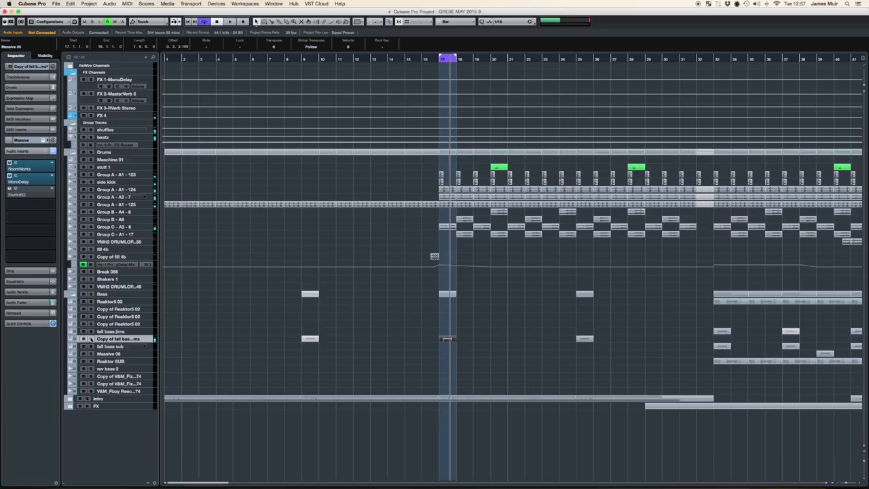
{"action": "left_click", "coordinate": [91, 338]}
{"action": "key", "text": "space"}
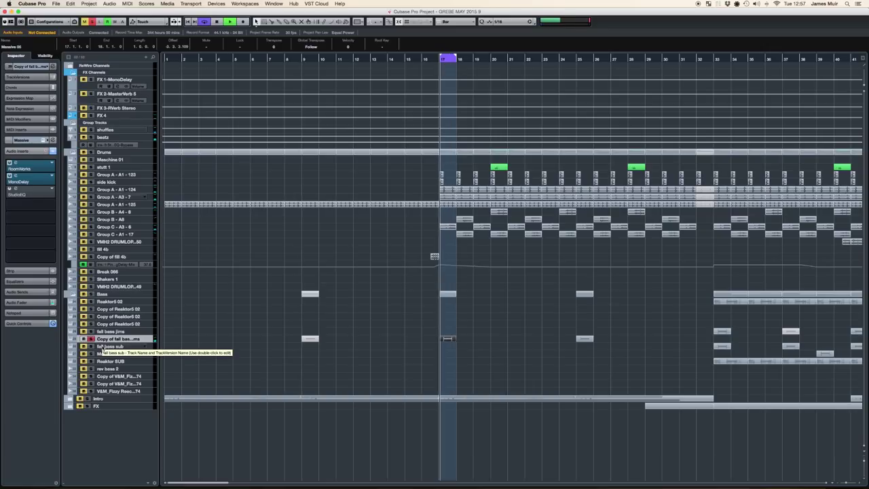
{"action": "key", "text": "space"}
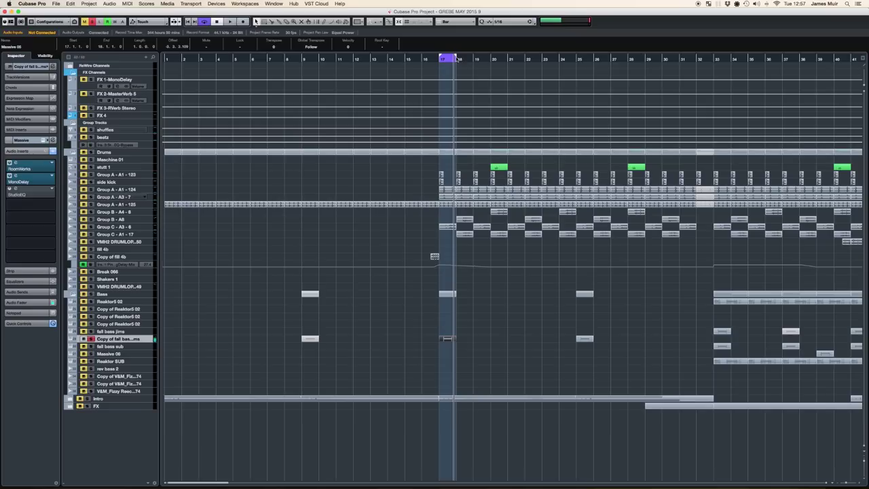
{"action": "left_click", "coordinate": [474, 59], "text": "alt"}
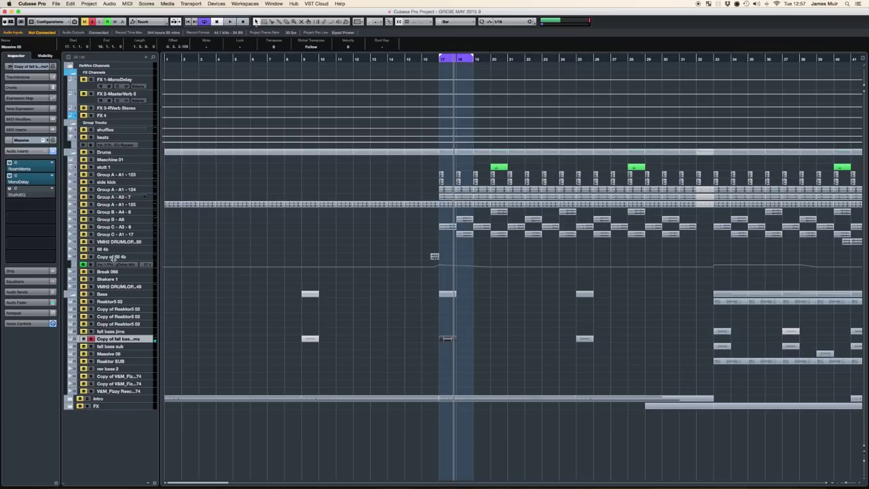
- Open the fall bass copy track's Massive synth and review its LFO 5 settings and signal routing
{"action": "left_click", "coordinate": [44, 141]}
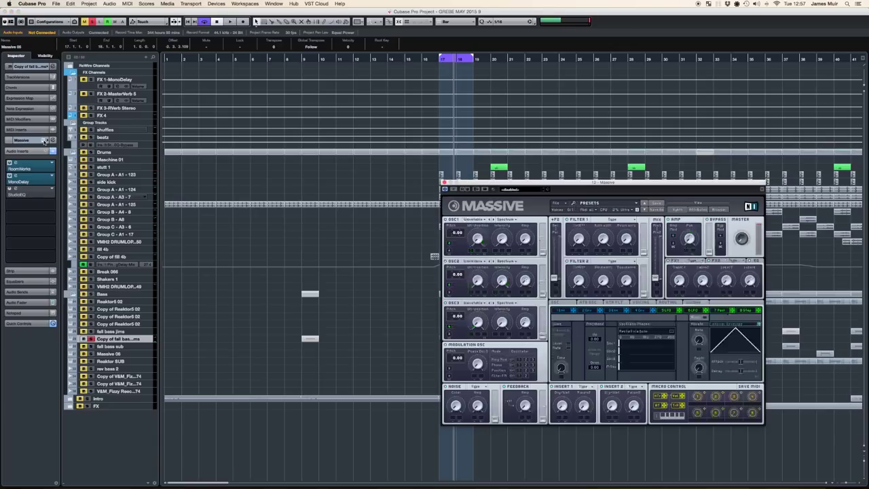
{"action": "left_click_drag", "start_coordinate": [550, 184], "coordinate": [327, 108]}
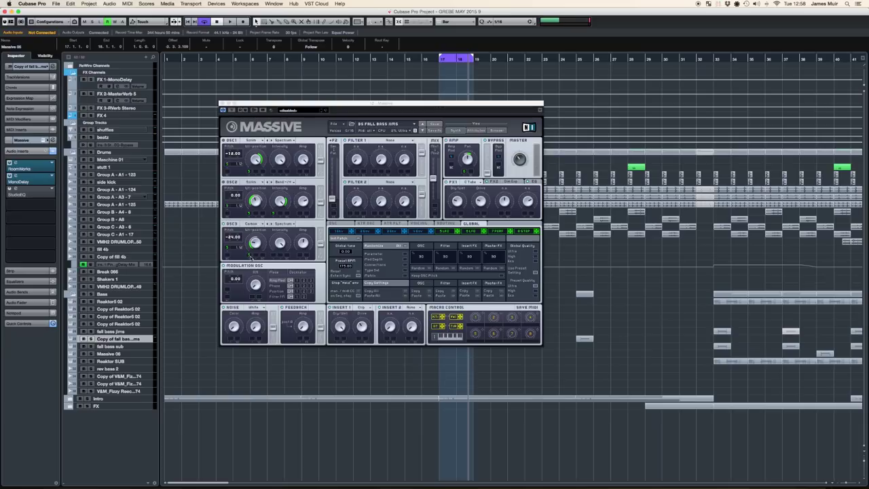
{"action": "left_click", "coordinate": [445, 232]}
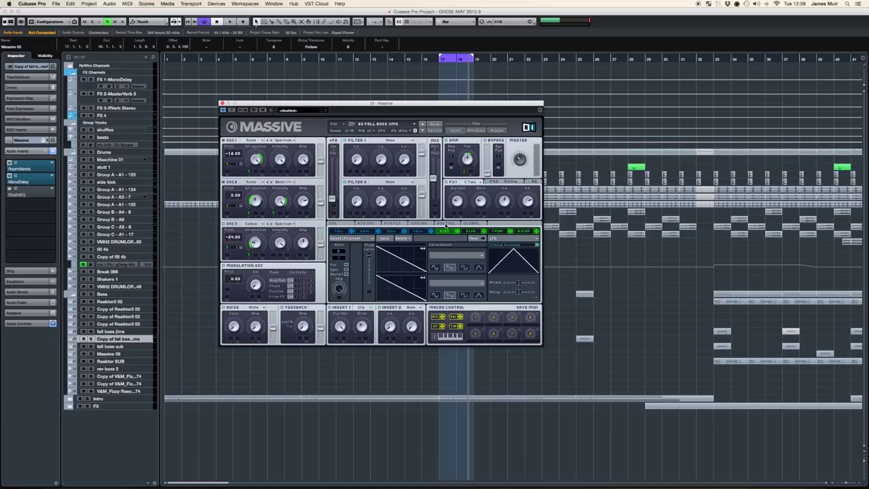
{"action": "left_click", "coordinate": [445, 224]}
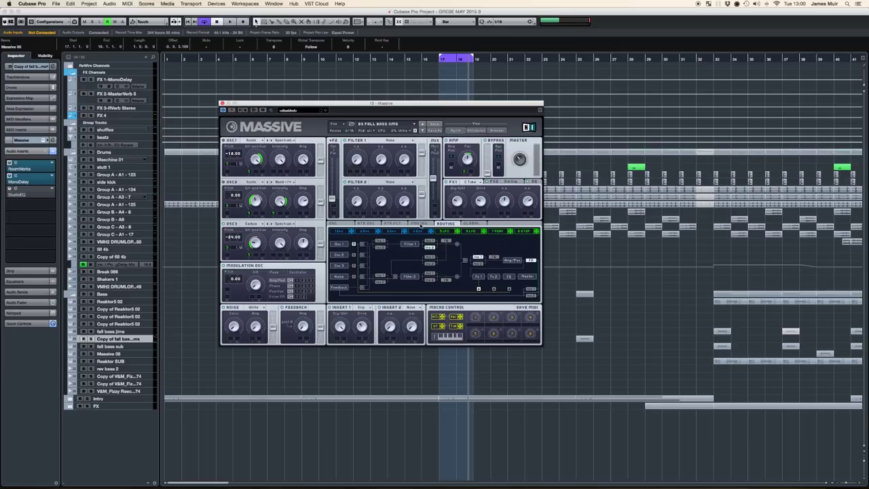
- Set the Unisono voices to 3 in Massive's voicing settings, and review the keytracking and routing pages
{"action": "left_click", "coordinate": [421, 224]}
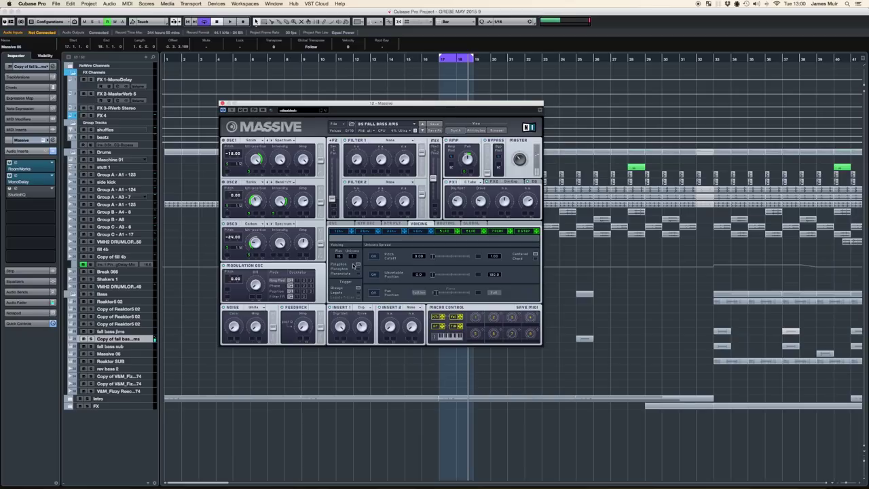
{"action": "left_click_drag", "start_coordinate": [355, 256], "coordinate": [353, 260]}
{"action": "left_click", "coordinate": [349, 223]}
{"action": "left_click", "coordinate": [378, 224]}
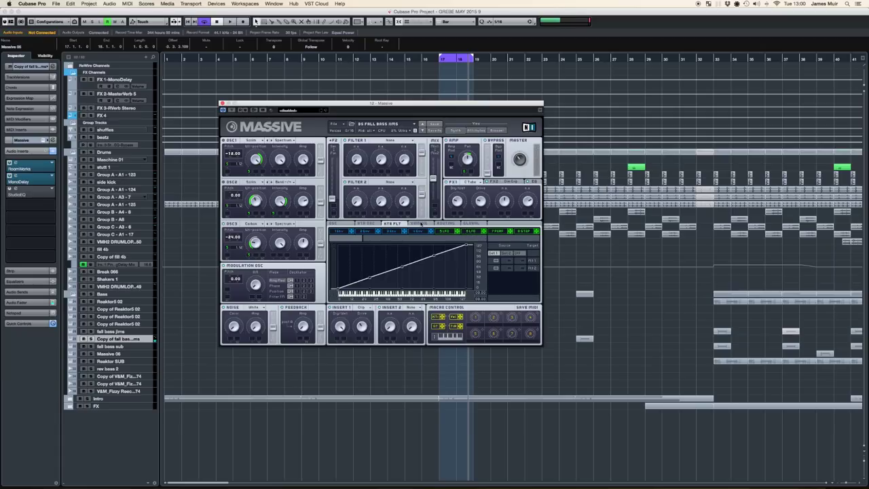
{"action": "left_click", "coordinate": [476, 224]}
{"action": "left_click", "coordinate": [453, 224]}
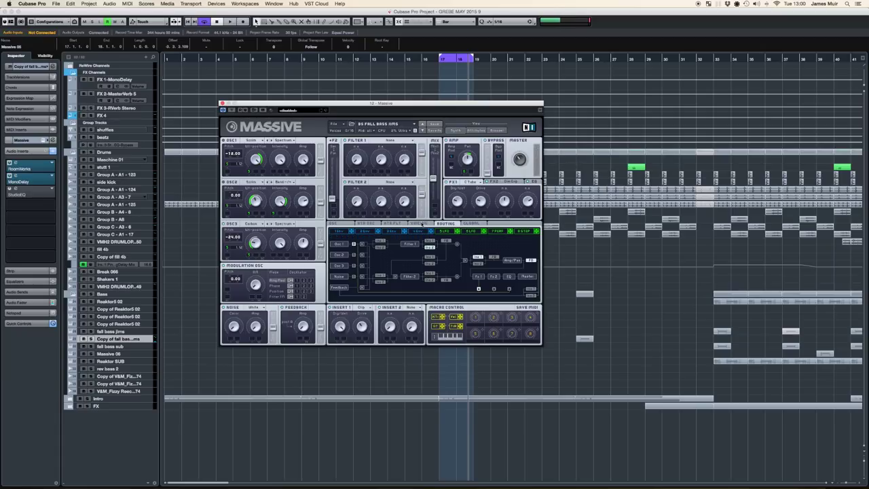
{"action": "left_click", "coordinate": [419, 223]}
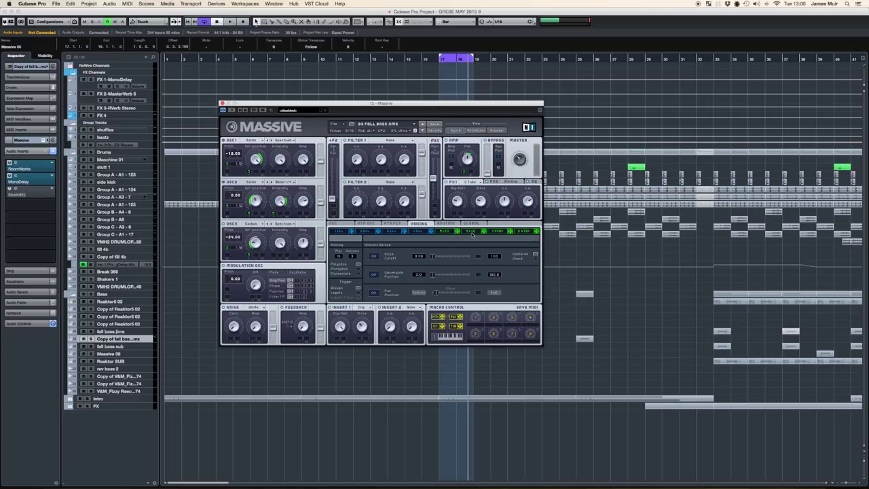
- Open Massive's LFO 6 settings and examine its modulation of the amp's Pan through the slot's modulation options
{"action": "left_click", "coordinate": [471, 231]}
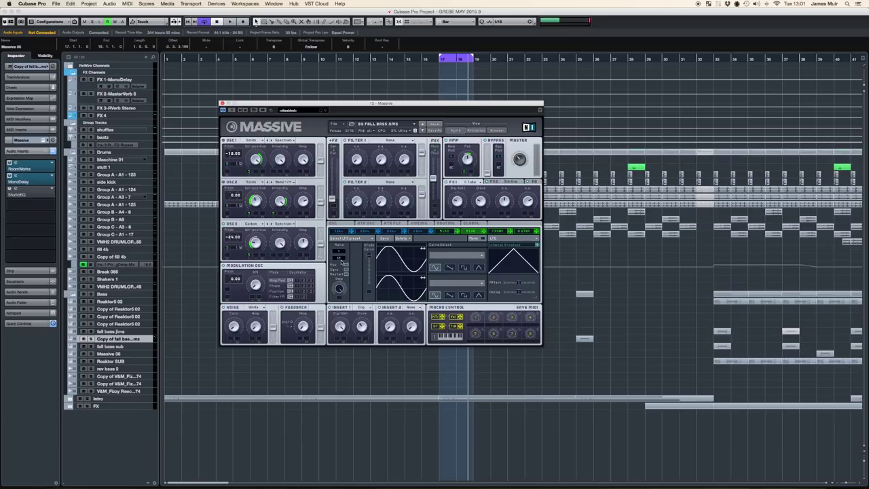
{"action": "left_click_drag", "start_coordinate": [397, 234], "coordinate": [468, 172]}
{"action": "left_click", "coordinate": [468, 178]}
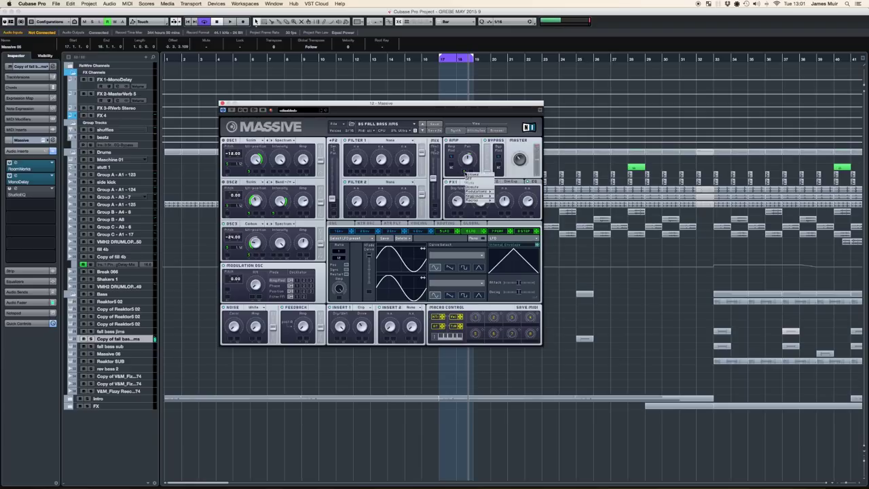
{"action": "left_click", "coordinate": [474, 189]}
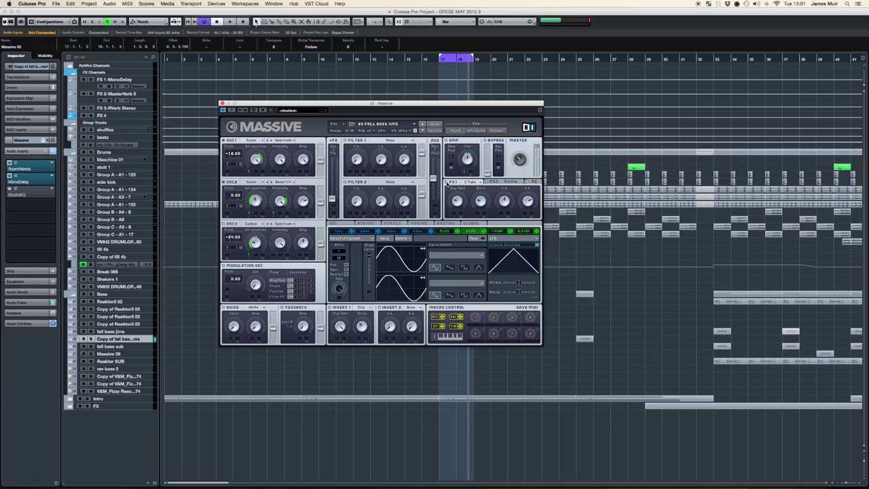
- Compare FX1 set to None and to Classic Tube, and review the FX2 Dimension Expander's Size and the EQ settings
{"action": "left_click", "coordinate": [467, 184]}
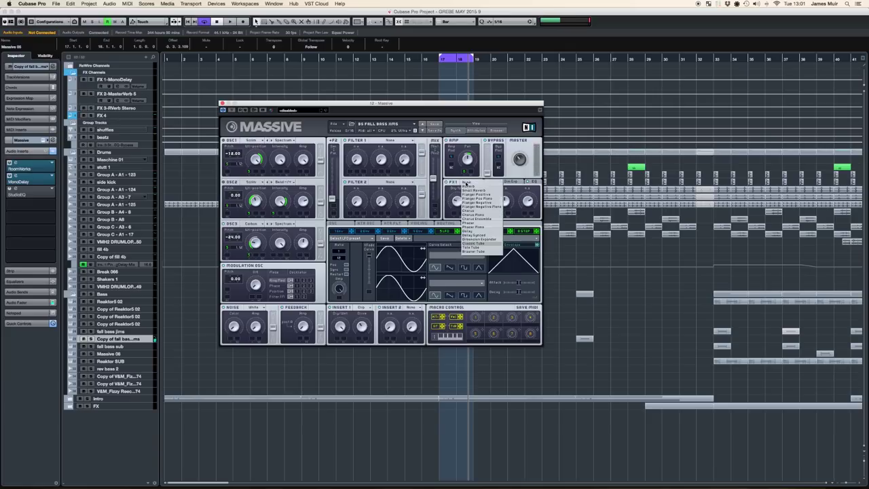
{"action": "left_click", "coordinate": [475, 243]}
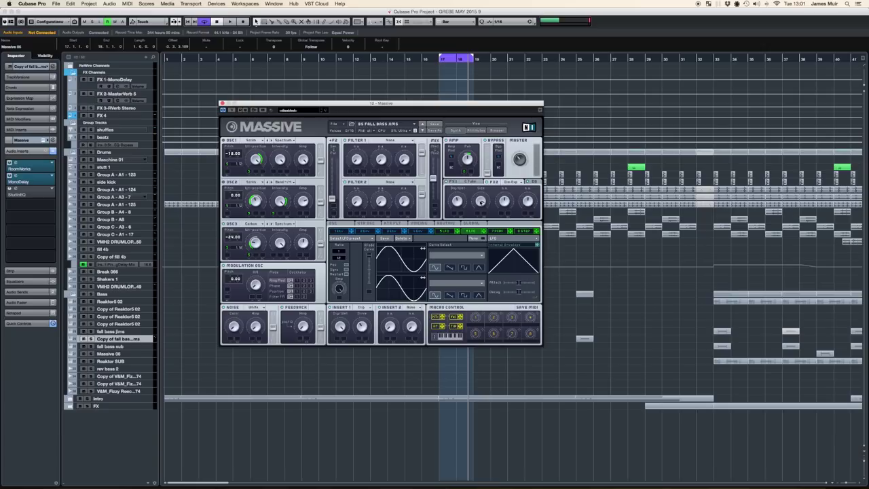
{"action": "left_click_drag", "start_coordinate": [481, 201], "coordinate": [482, 202]}
{"action": "left_click", "coordinate": [533, 182]}
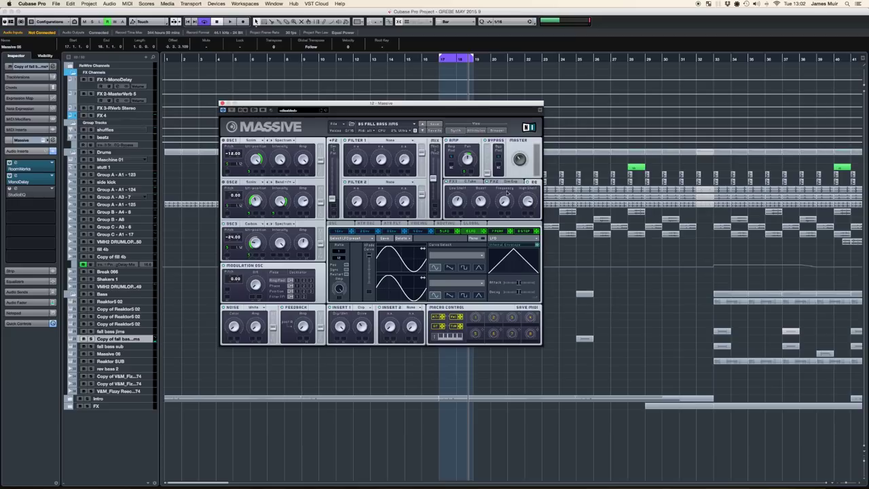
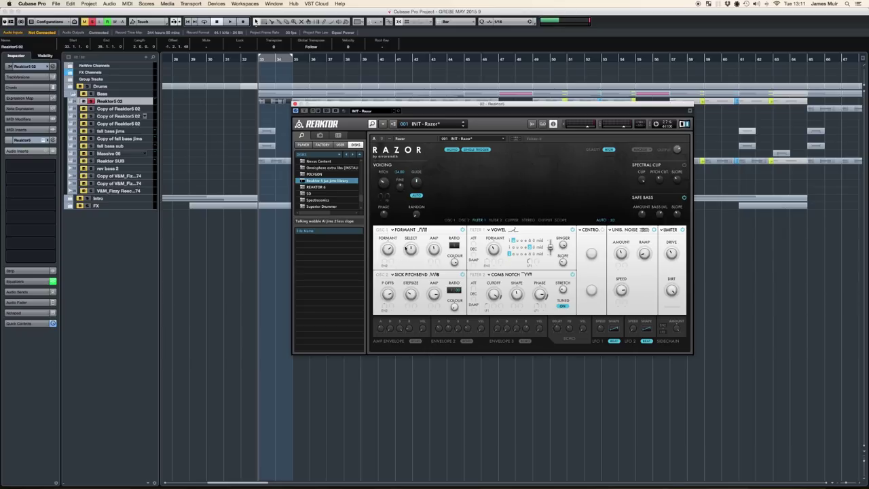
- Examine Razor's waveform choices for the Formant oscillator 1 and the Sick Pitchbend oscillator 2
{"action": "mouse_move", "coordinate": [406, 240]}
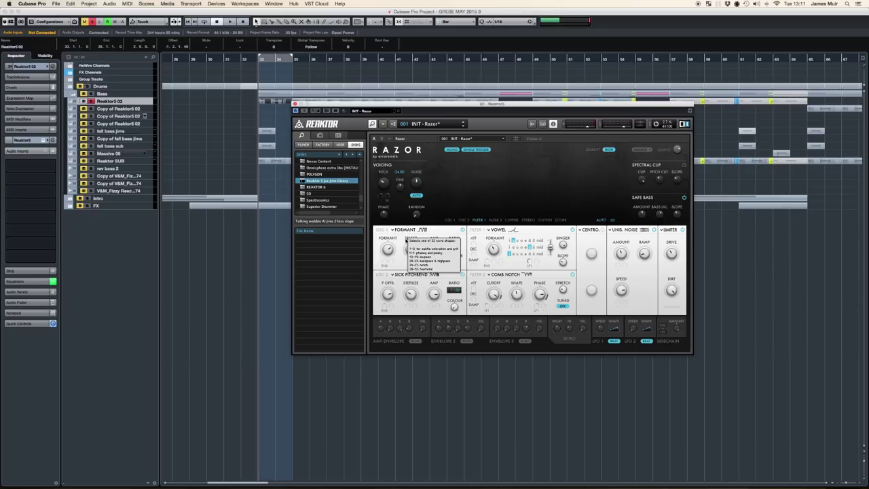
{"action": "left_click", "coordinate": [423, 231]}
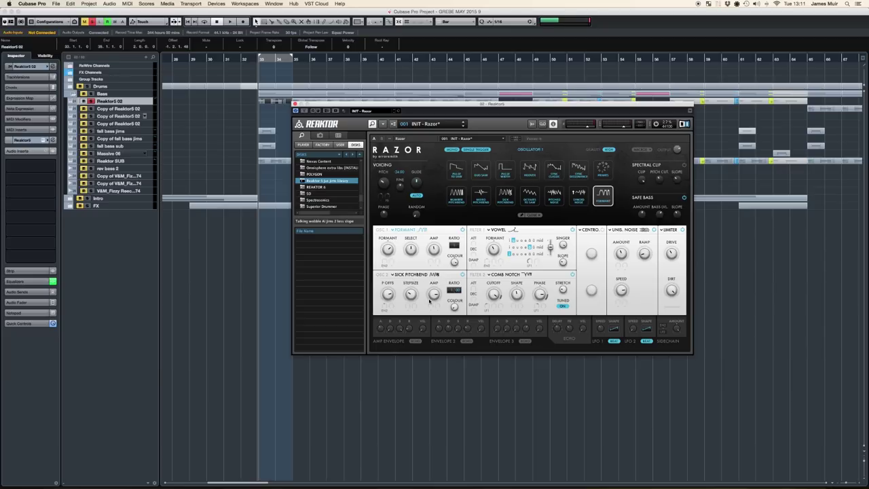
{"action": "left_click", "coordinate": [463, 275]}
{"action": "left_click", "coordinate": [462, 275]}
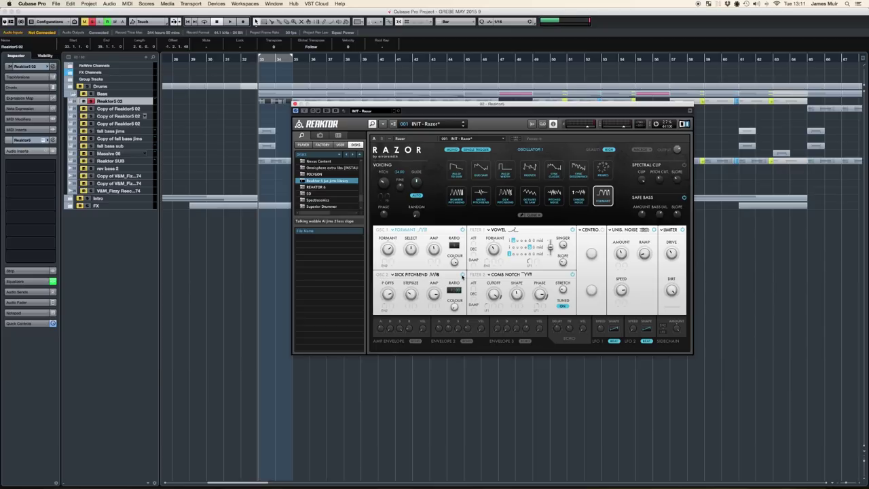
{"action": "left_click", "coordinate": [397, 274]}
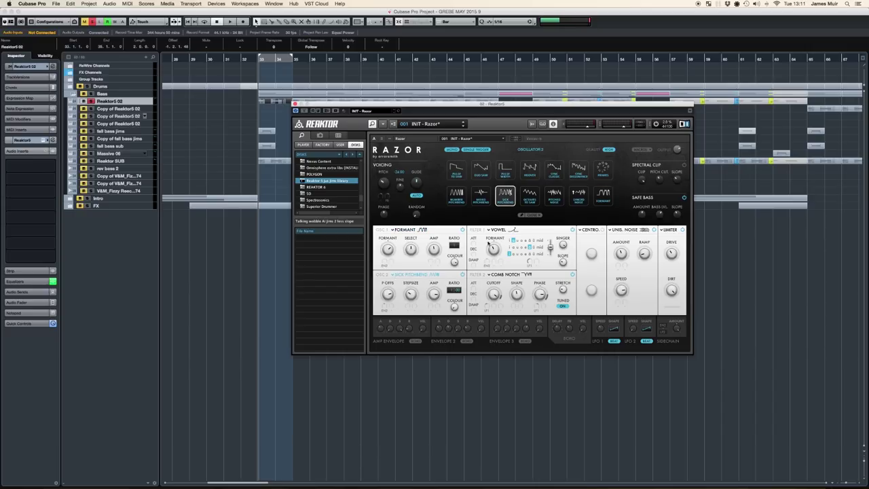
- Audition Razor's Formant and Sick Pitchbend oscillators separately and together by switching each one off and on
{"action": "left_click", "coordinate": [463, 231]}
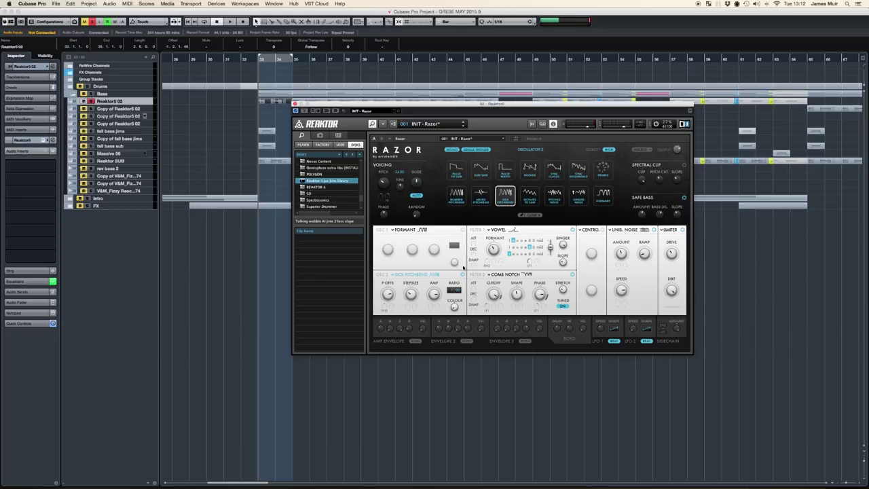
{"action": "left_click", "coordinate": [463, 275]}
{"action": "left_click", "coordinate": [463, 230]}
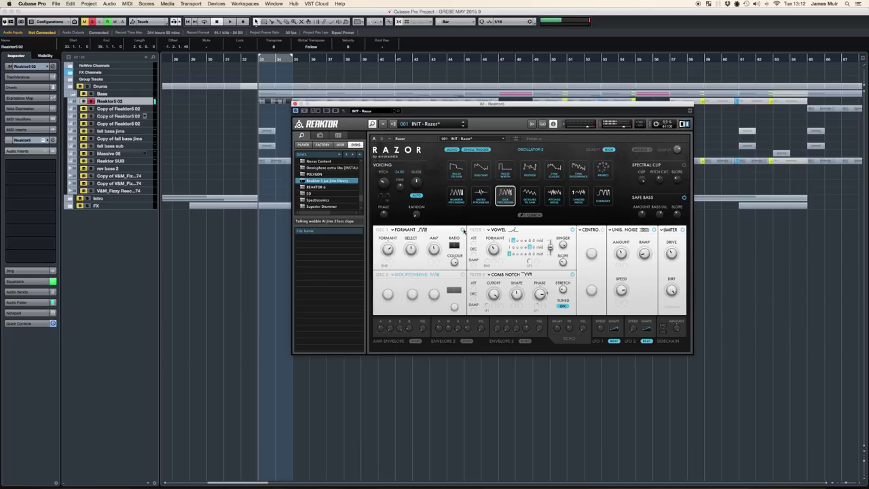
{"action": "left_click", "coordinate": [463, 230]}
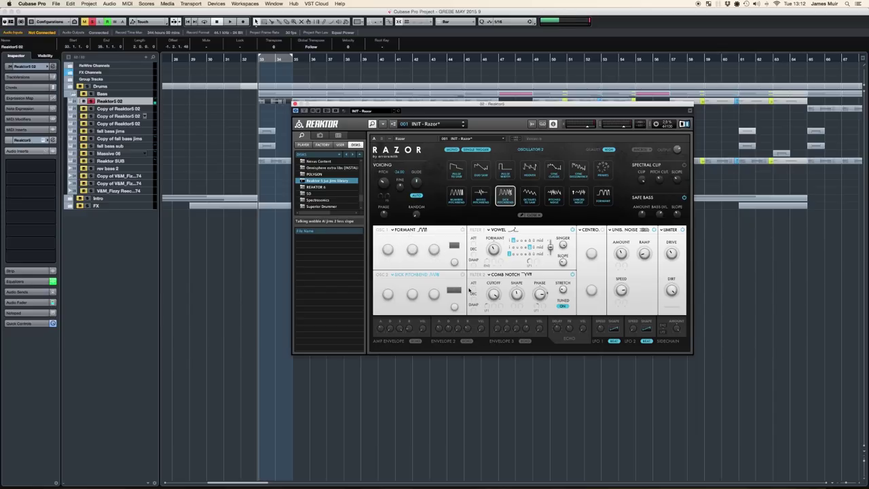
{"action": "left_click", "coordinate": [463, 274]}
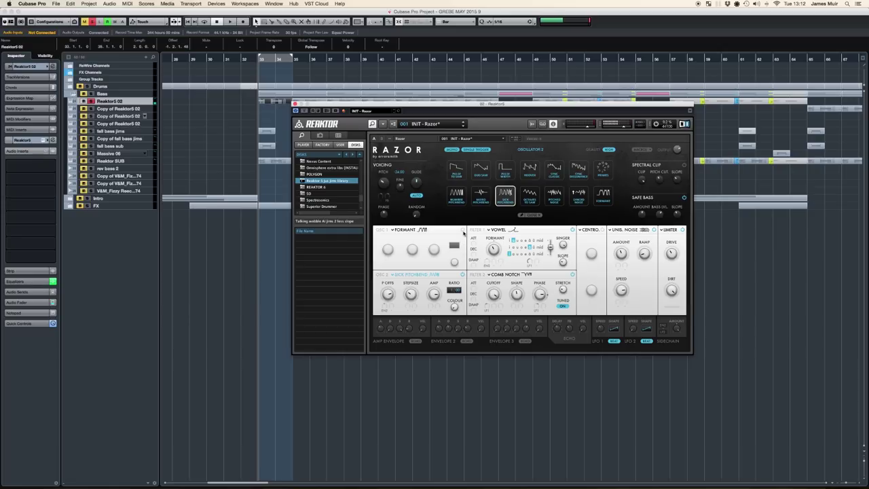
{"action": "left_click", "coordinate": [463, 231]}
{"action": "left_click", "coordinate": [462, 275]}
{"action": "left_click", "coordinate": [463, 275]}
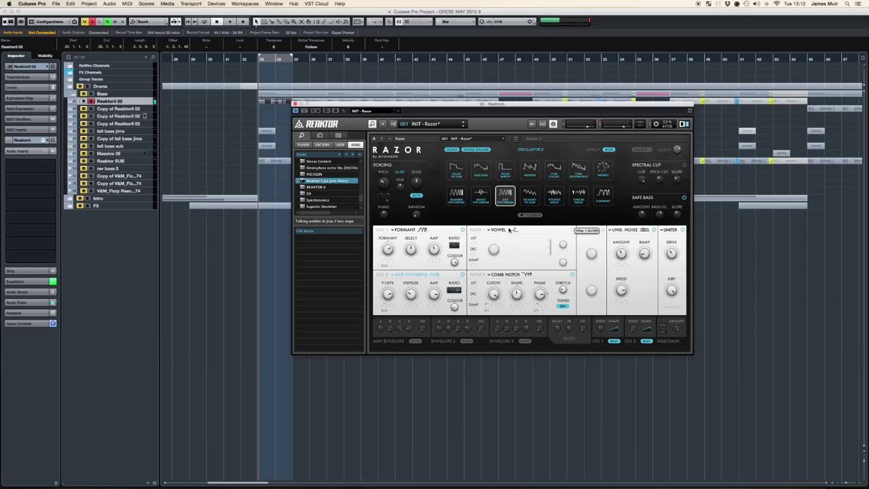
- Switch the Vowel filter back on and try LFO 2 as the modulation source for its Formant
{"action": "left_click", "coordinate": [573, 229]}
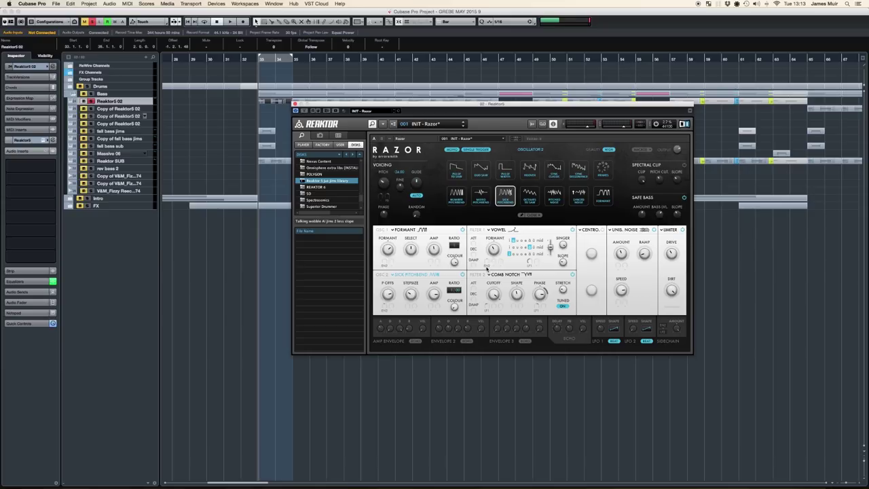
{"action": "left_click", "coordinate": [496, 266]}
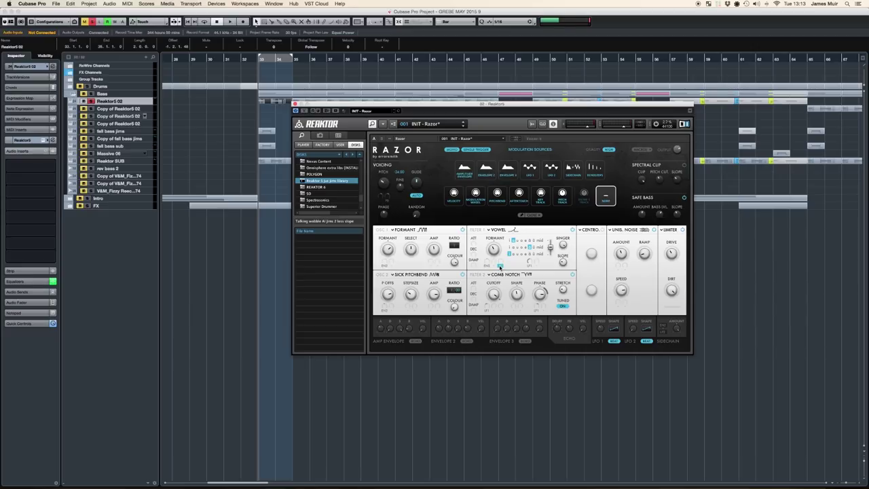
{"action": "left_click", "coordinate": [553, 171]}
{"action": "left_click", "coordinate": [495, 264]}
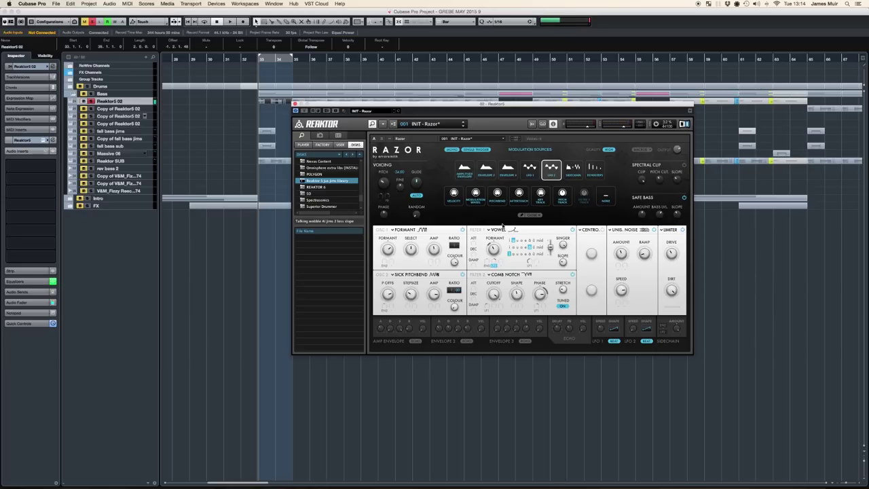
{"action": "left_click", "coordinate": [496, 266]}
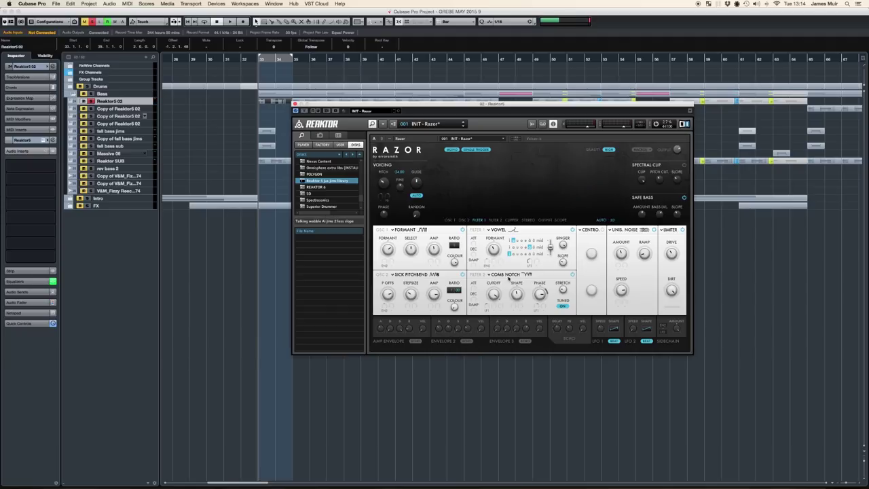
- Compare the sound with Razor's Comb Notch filter bypassed and active
{"action": "left_click", "coordinate": [573, 275]}
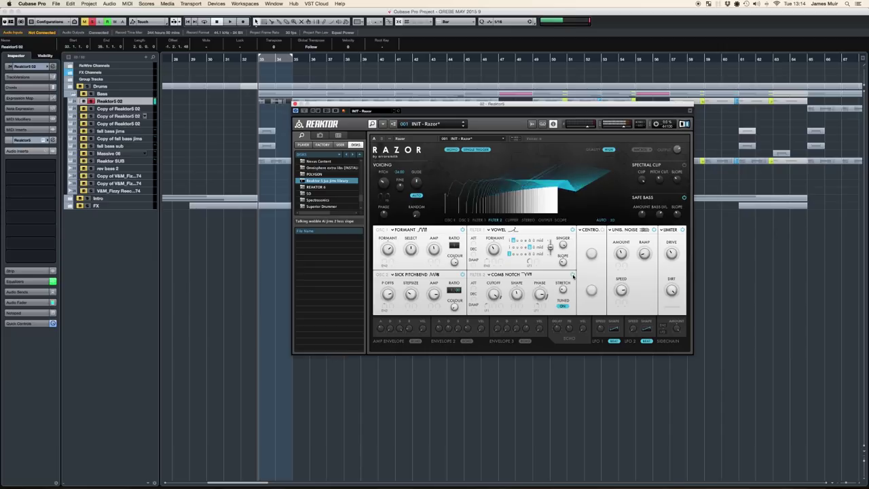
{"action": "left_click", "coordinate": [572, 275]}
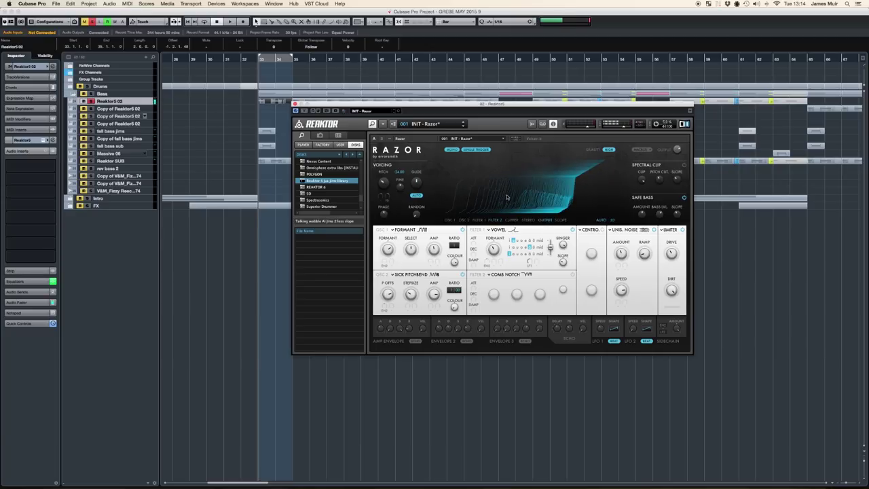
{"action": "left_click", "coordinate": [573, 274]}
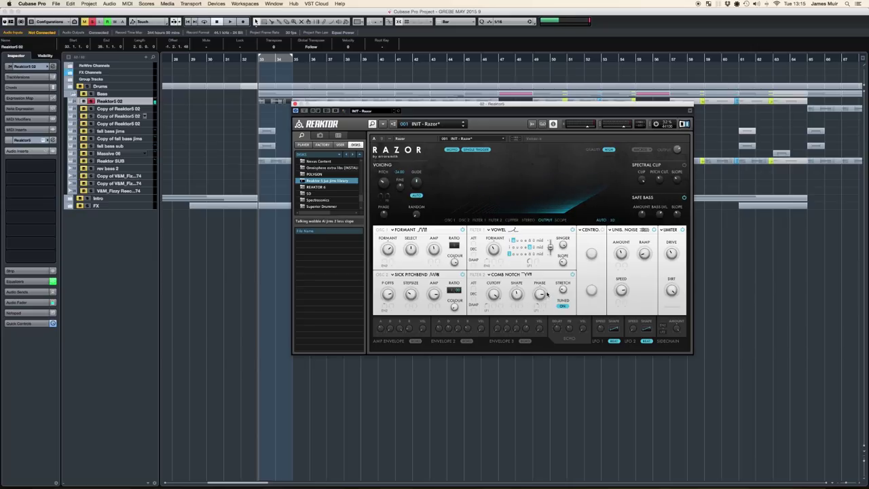
- Adjust the Comb Notch filter's Phase modulation and compare its Tuned option off and on
{"action": "mouse_move", "coordinate": [543, 307]}
{"action": "left_mouse_down"}
{"action": "mouse_move", "coordinate": [551, 335]}
{"action": "mouse_move", "coordinate": [550, 300]}
{"action": "left_mouse_up"}
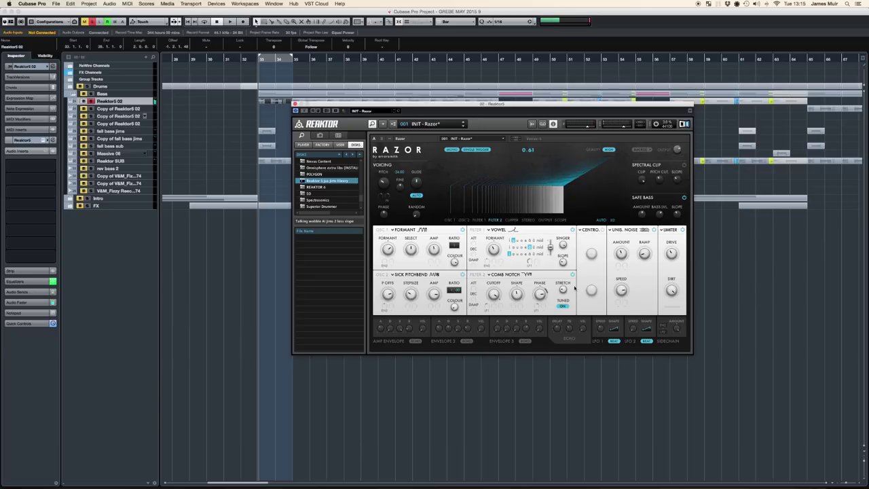
{"action": "left_click", "coordinate": [563, 306]}
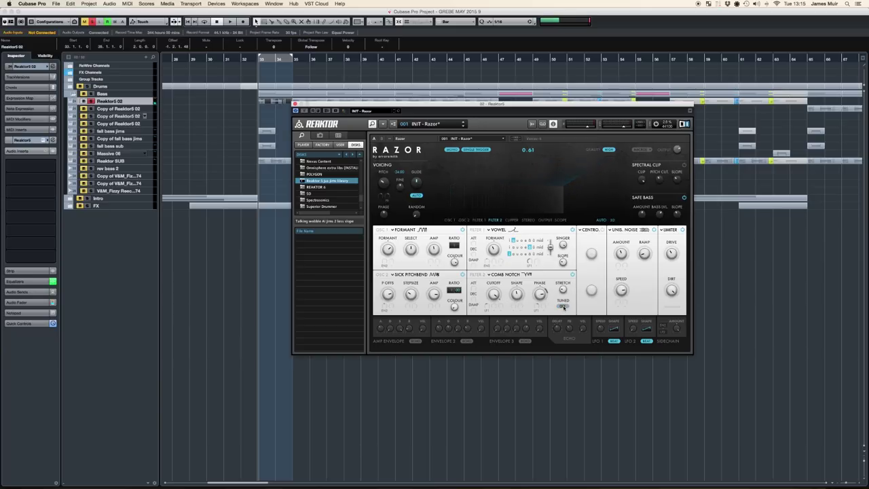
{"action": "left_click", "coordinate": [563, 307]}
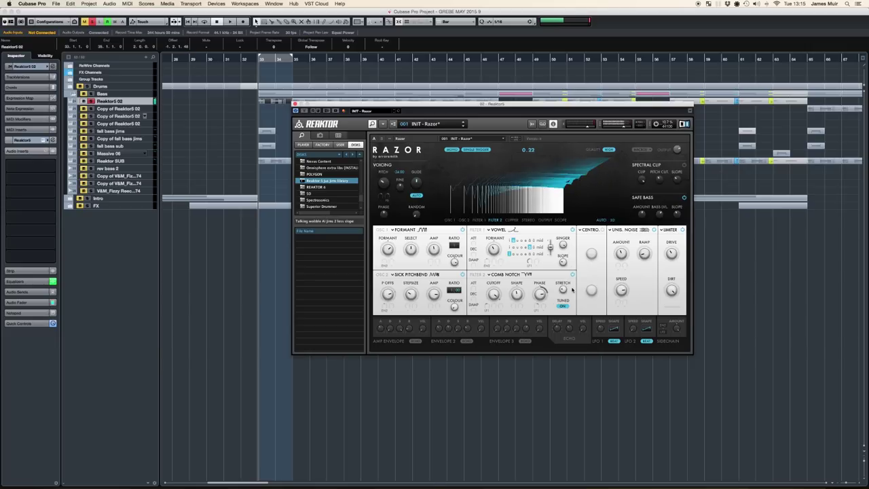
- Compare the Centroid and Unison Noise effects on and off, and set the Unison Noise Ramp to 21
{"action": "left_click", "coordinate": [603, 231]}
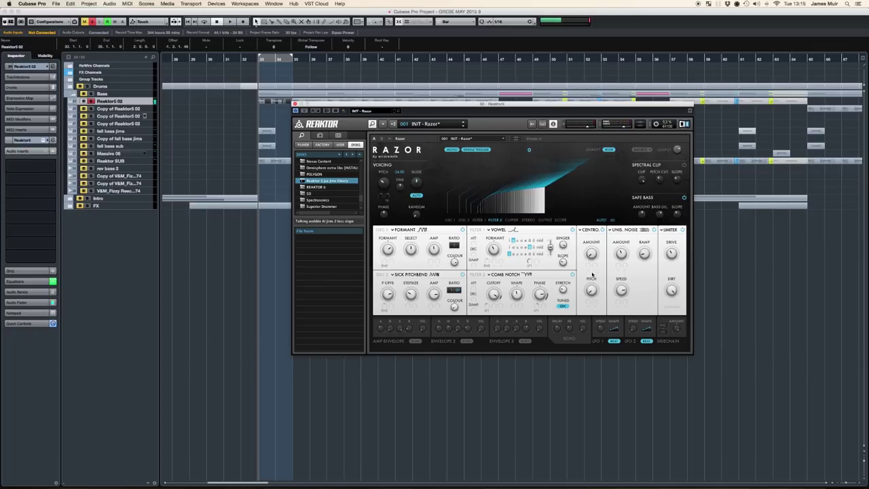
{"action": "left_click", "coordinate": [602, 230]}
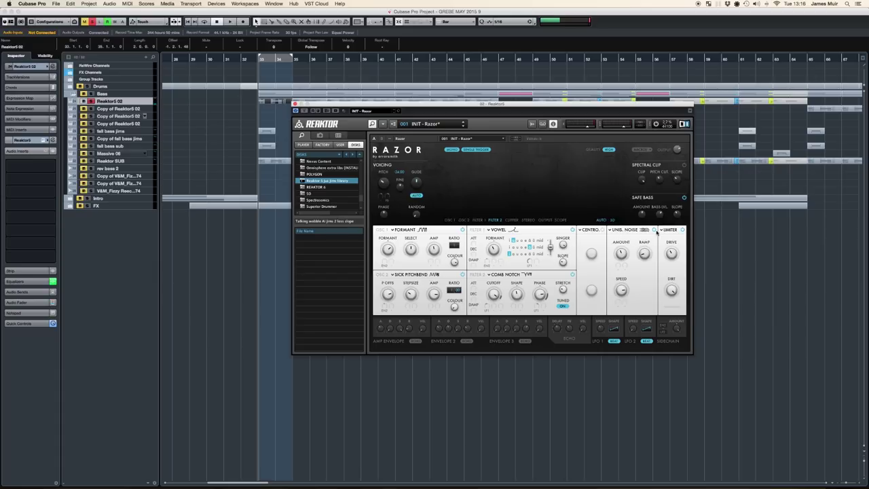
{"action": "left_click", "coordinate": [654, 230]}
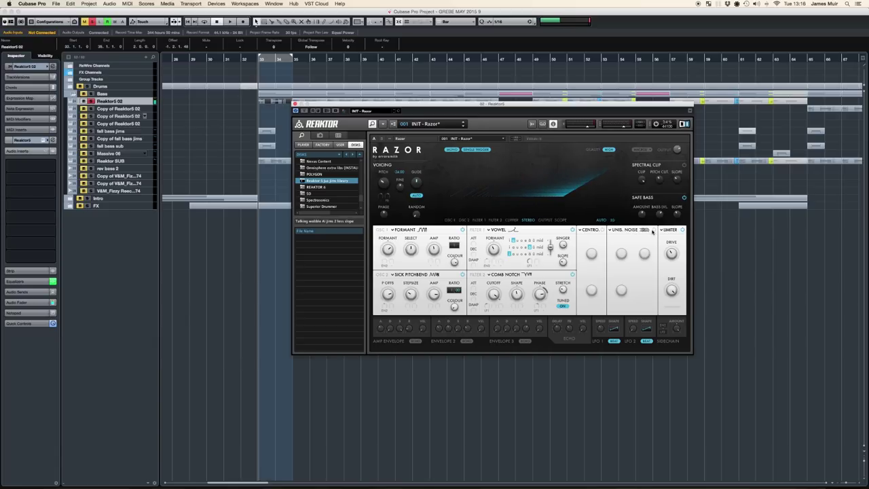
{"action": "left_click", "coordinate": [654, 231]}
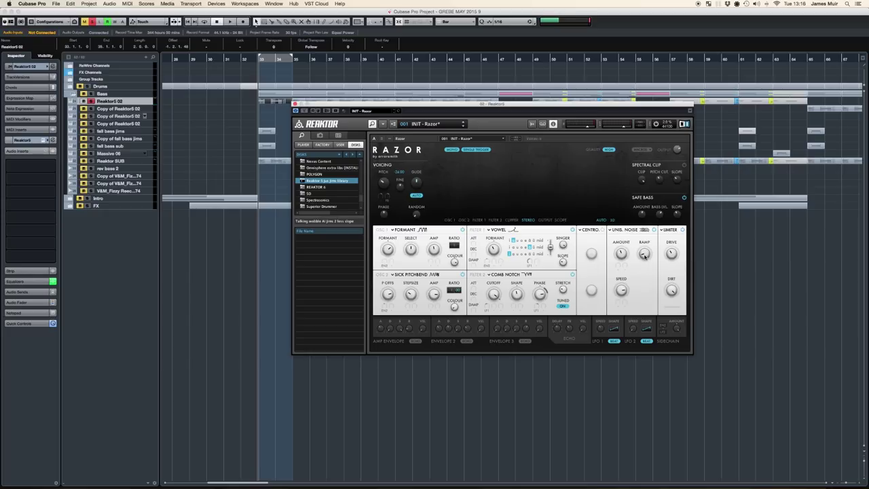
{"action": "left_click_drag", "start_coordinate": [645, 255], "coordinate": [643, 252]}
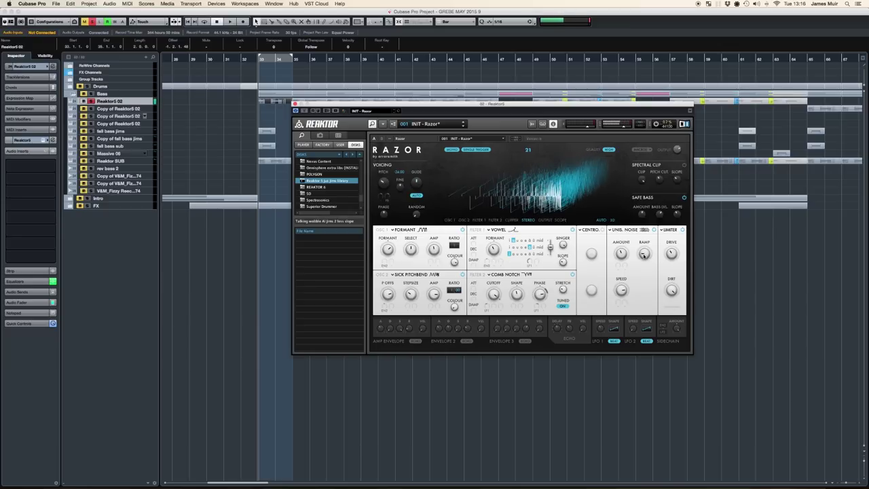
- Compare the sound with Razor's Limiter bypassed and active, and adjust its Drive amount
{"action": "left_click", "coordinate": [683, 231]}
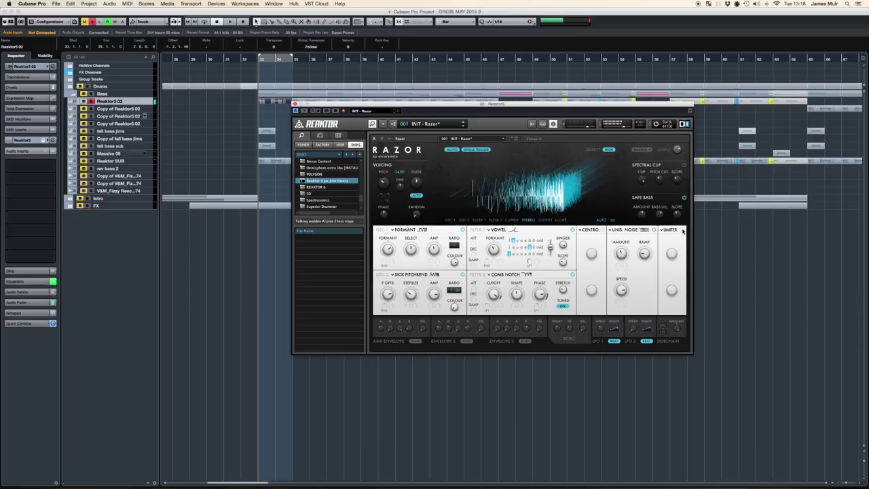
{"action": "left_click", "coordinate": [683, 230]}
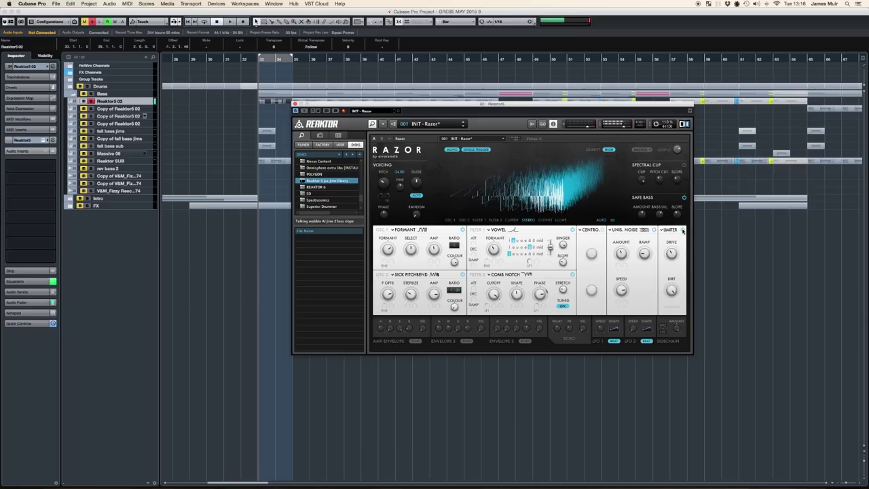
{"action": "left_click_drag", "start_coordinate": [671, 253], "coordinate": [670, 257]}
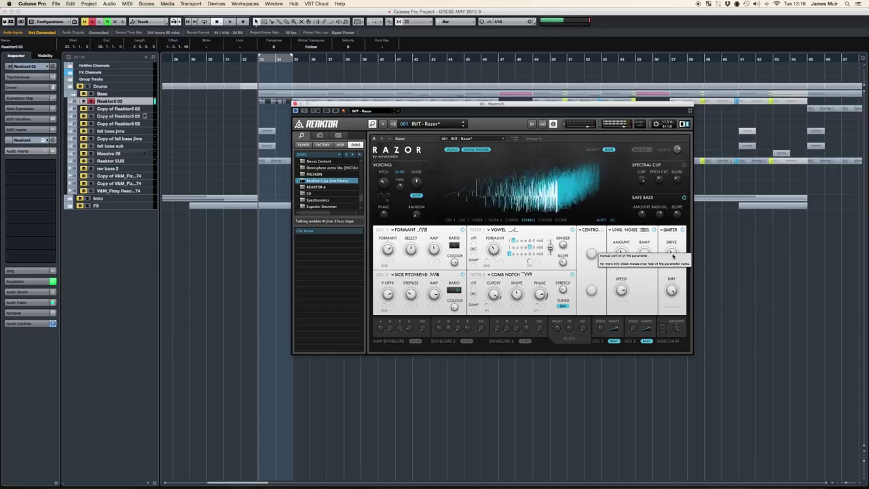
{"action": "left_click", "coordinate": [683, 231]}
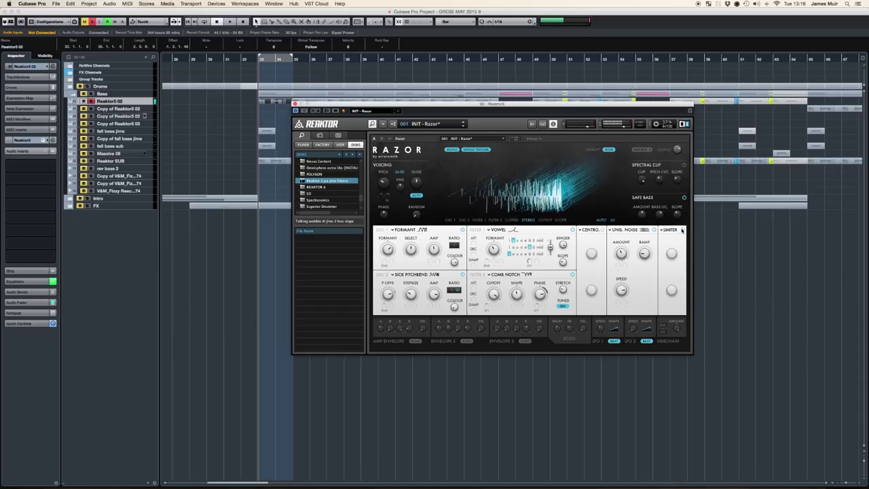
{"action": "left_click", "coordinate": [683, 230]}
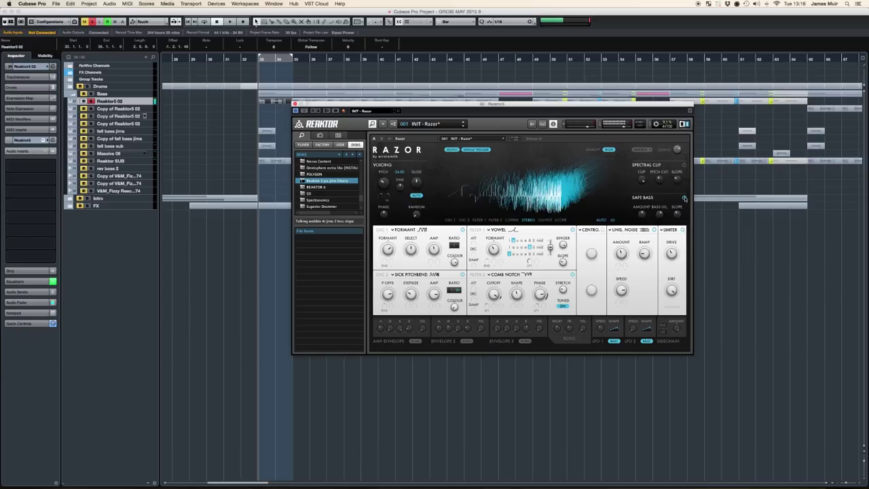
- Compare the bass with Safe Bass off and on, and set its Amount to 0.53
{"action": "left_click", "coordinate": [685, 198]}
{"action": "left_click", "coordinate": [684, 199]}
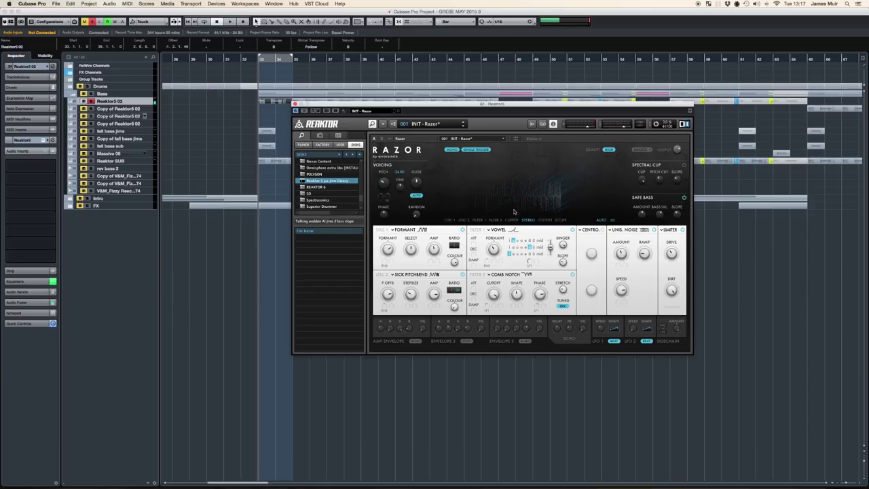
{"action": "left_click_drag", "start_coordinate": [643, 215], "coordinate": [645, 217]}
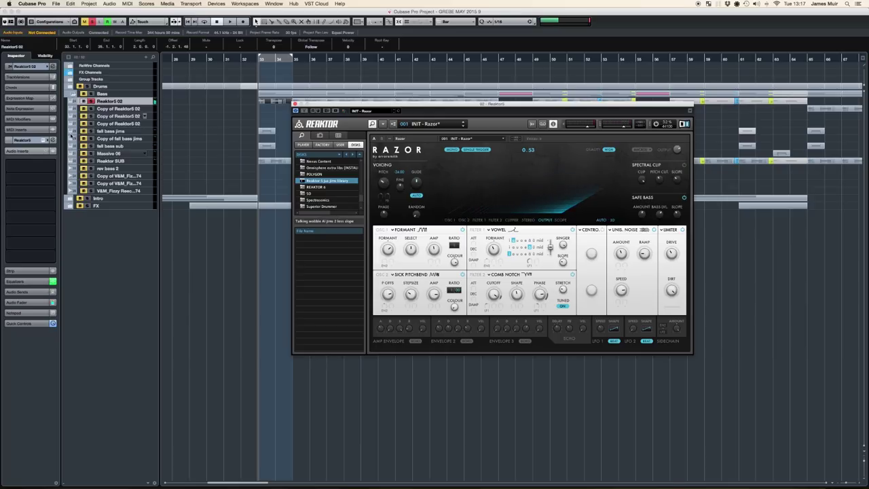
- Open the Reaktor5 02 channel settings and arrange that window and Razor so the channel equalizer is in clear view
{"action": "left_click", "coordinate": [24, 281]}
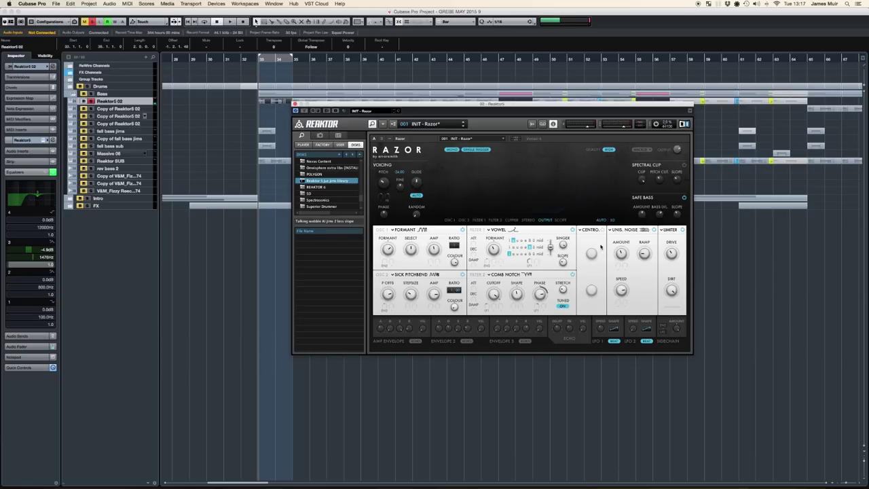
{"action": "left_click", "coordinate": [609, 330]}
{"action": "left_click", "coordinate": [614, 329]}
{"action": "left_click", "coordinate": [52, 140]}
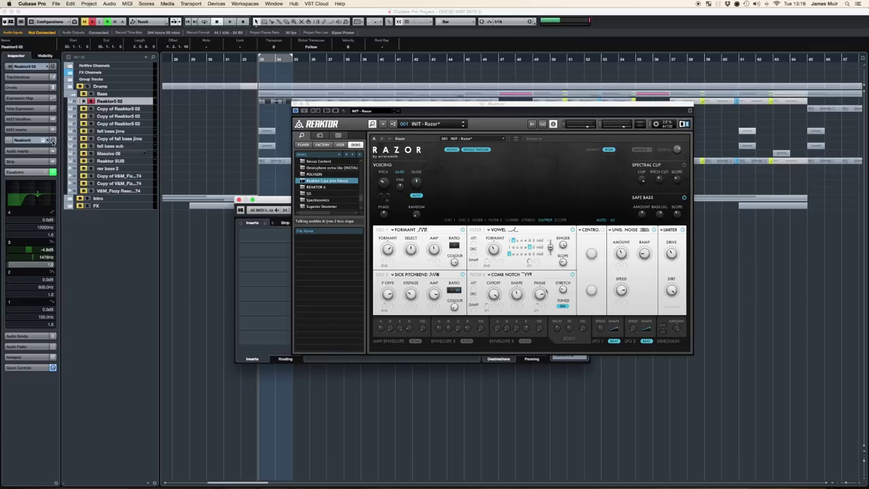
{"action": "left_click", "coordinate": [53, 140]}
{"action": "left_click_drag", "start_coordinate": [265, 197], "coordinate": [118, 123]}
{"action": "left_click_drag", "start_coordinate": [354, 104], "coordinate": [487, 226]}
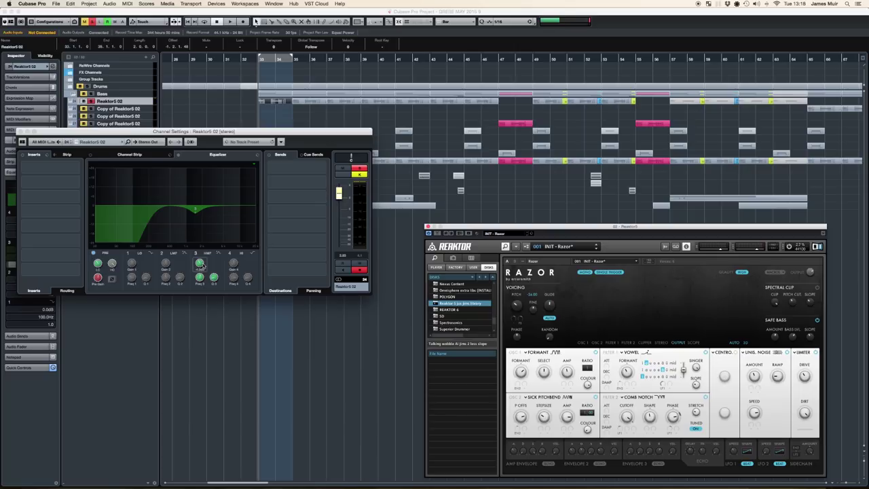
- Play the Reaktor5 02 bass and compare it with the channel equalizer bypassed and active
{"action": "key", "text": "space"}
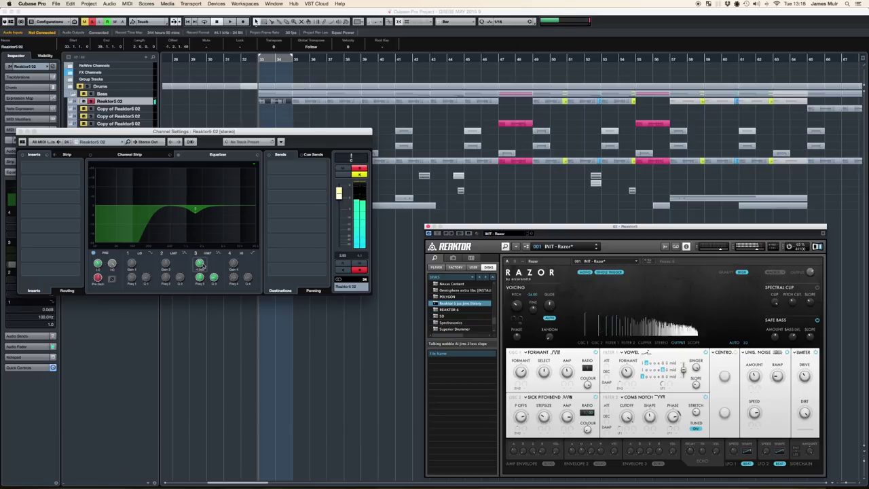
{"action": "left_click", "coordinate": [178, 155]}
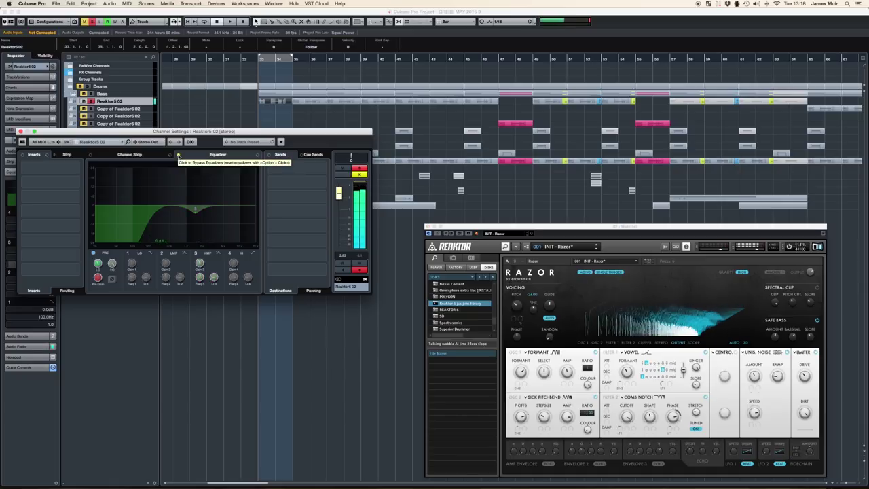
{"action": "left_click", "coordinate": [178, 155]}
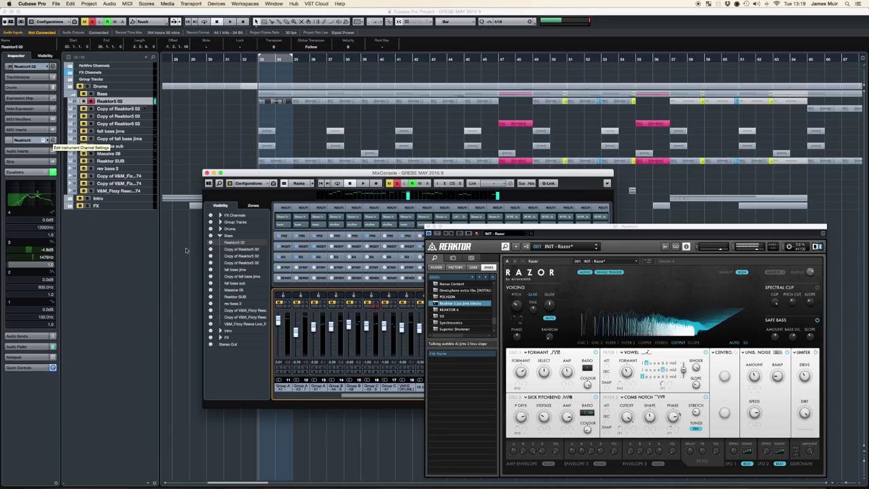
- Uncover the MixConsole, examine its group and FX channels, and close it
{"action": "left_click_drag", "start_coordinate": [483, 232], "coordinate": [607, 291]}
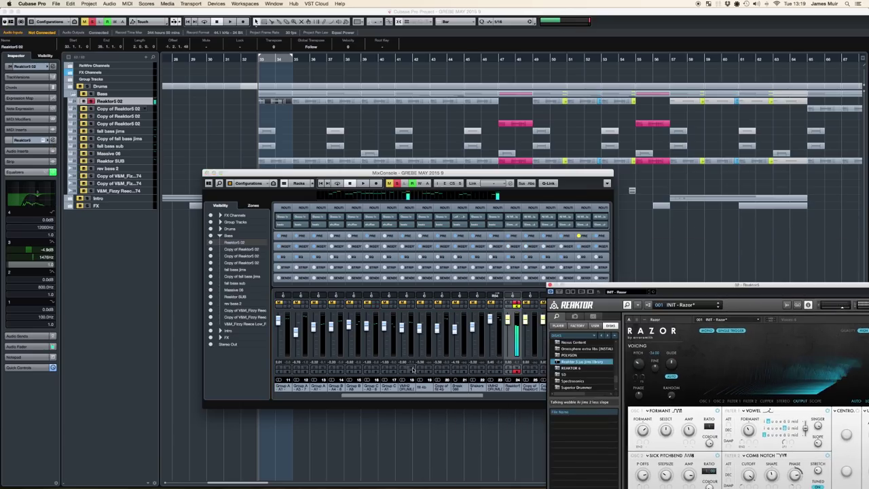
{"action": "left_click_drag", "start_coordinate": [412, 398], "coordinate": [315, 394]}
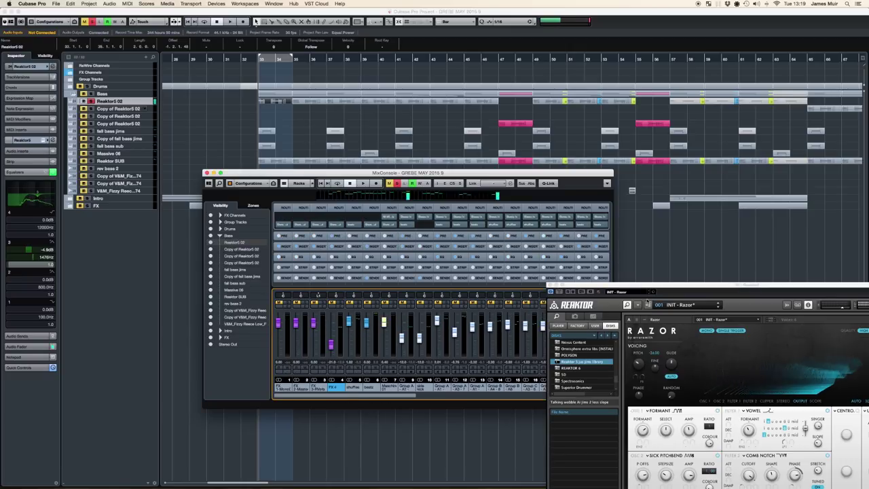
{"action": "left_click", "coordinate": [207, 173]}
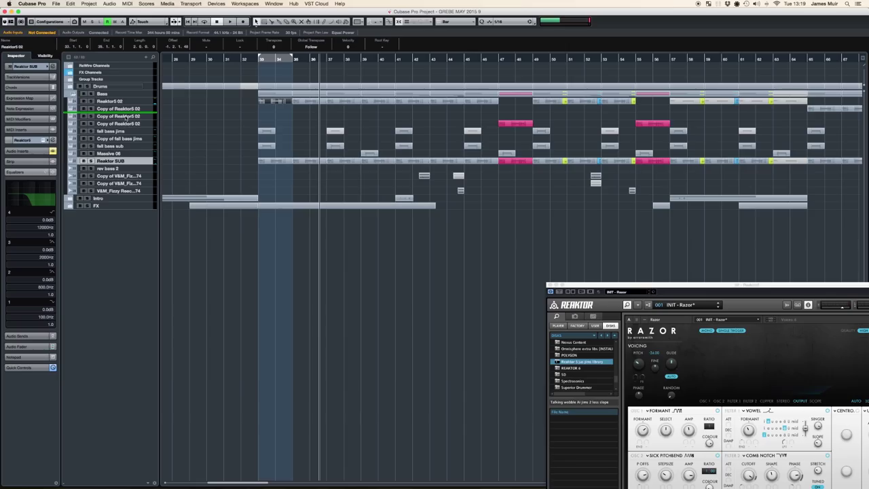
- Move the Reaktor SUB track directly below Reaktor5 02 and close the Reaktor5 02 instrument window
{"action": "left_click_drag", "start_coordinate": [126, 112], "coordinate": [126, 113]}
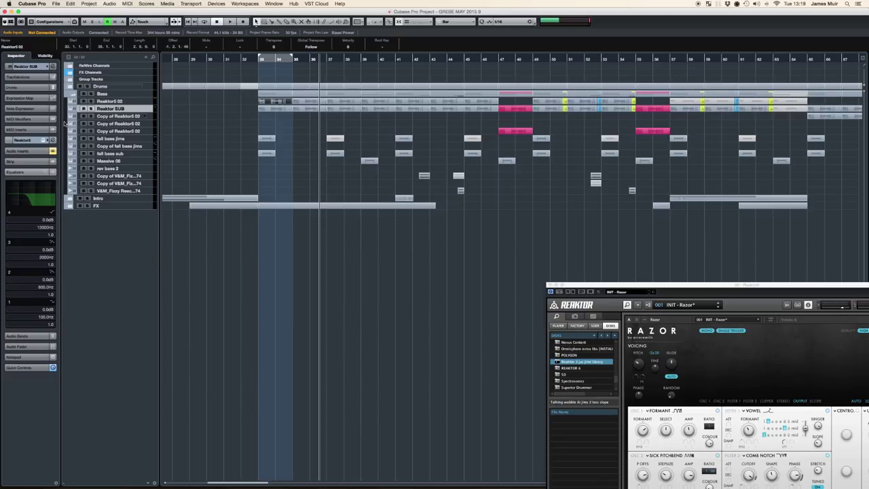
{"action": "double_click", "coordinate": [634, 285]}
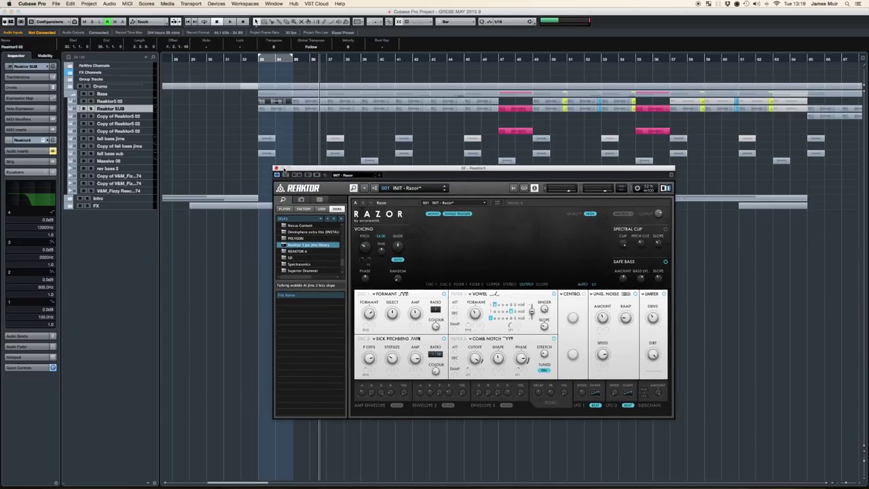
{"action": "left_click", "coordinate": [276, 167]}
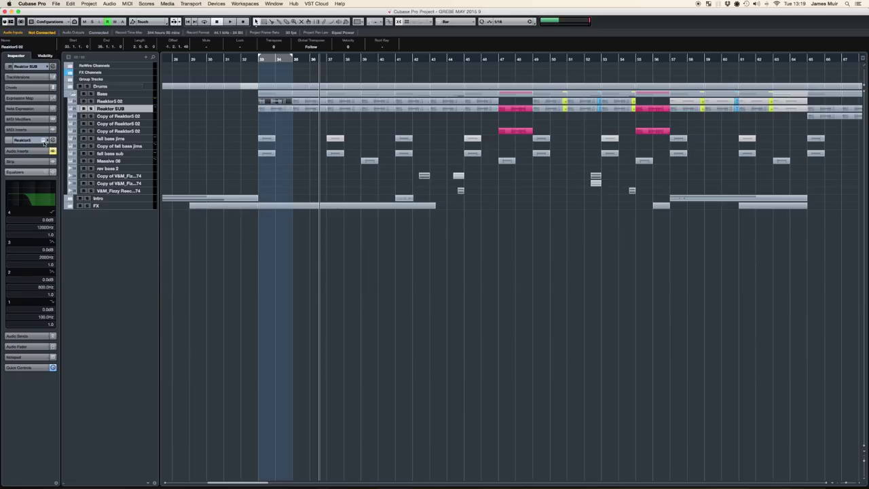
- Open the Reaktor SUB track's Razor instrument, solo the track and play the sub bass
{"action": "left_click", "coordinate": [44, 142]}
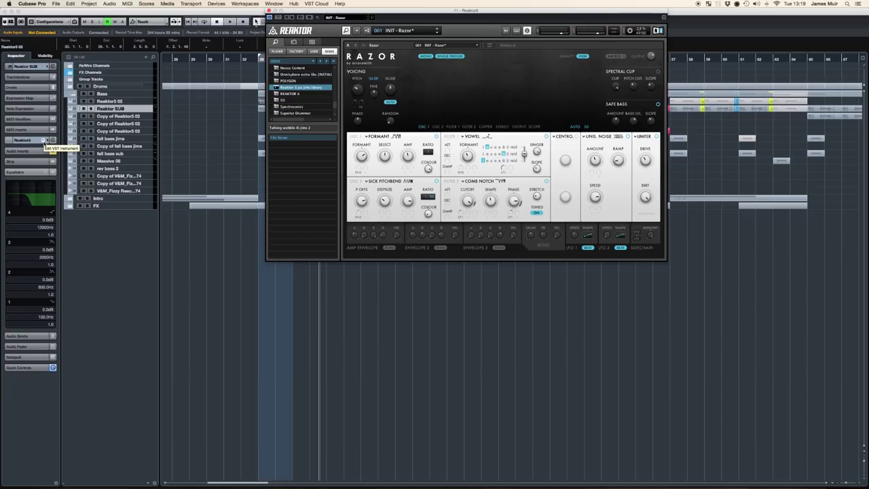
{"action": "left_click_drag", "start_coordinate": [441, 11], "coordinate": [364, 110]}
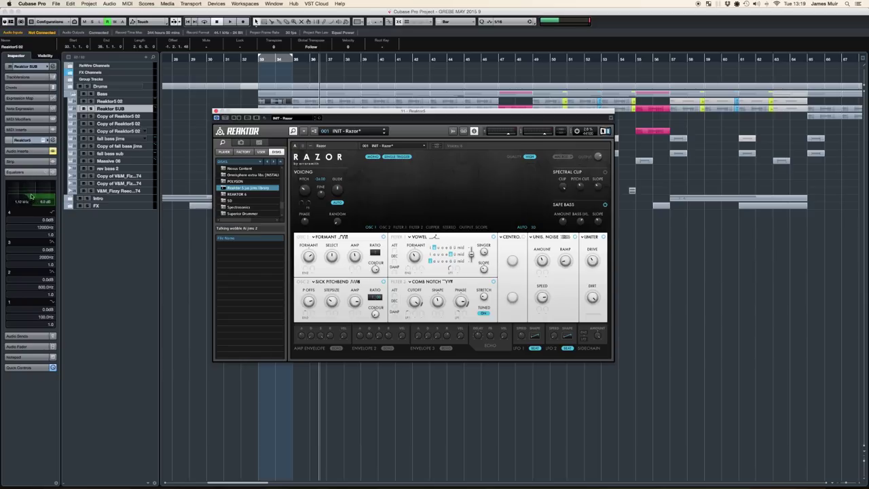
{"action": "left_click", "coordinate": [90, 108]}
{"action": "key", "text": "space"}
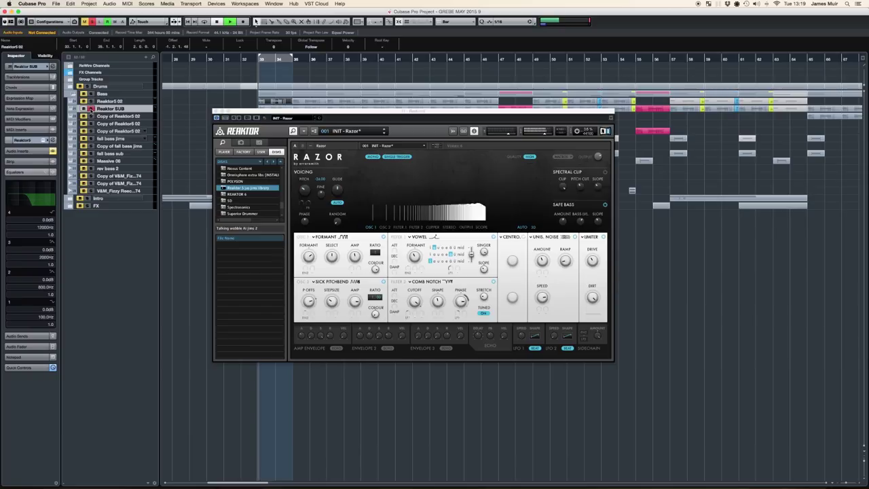
{"action": "left_click_drag", "start_coordinate": [481, 114], "coordinate": [552, 137]}
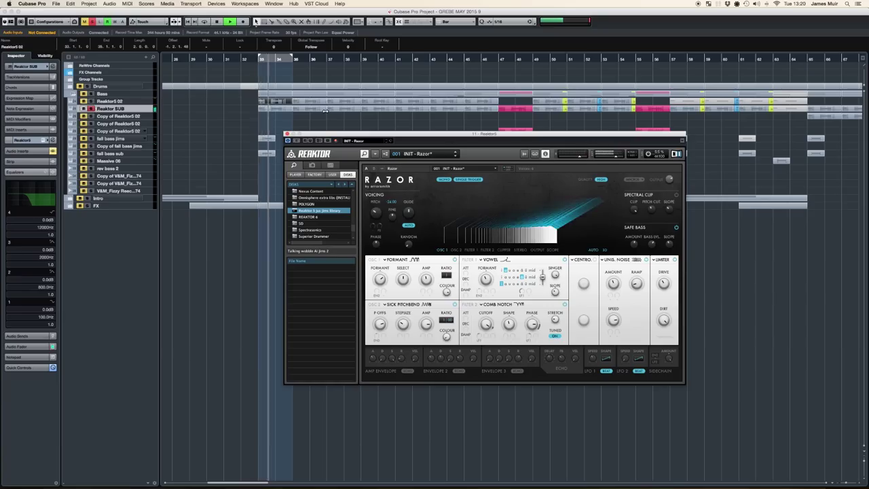
{"action": "key", "text": "space"}
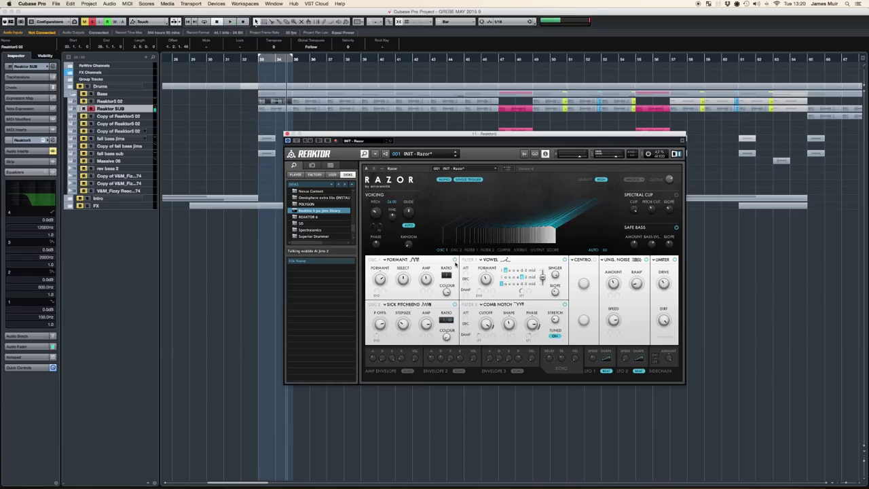
- Compare the sub bass with Safe Bass off and on, and with both Razor oscillators off and on
{"action": "left_click", "coordinate": [454, 304]}
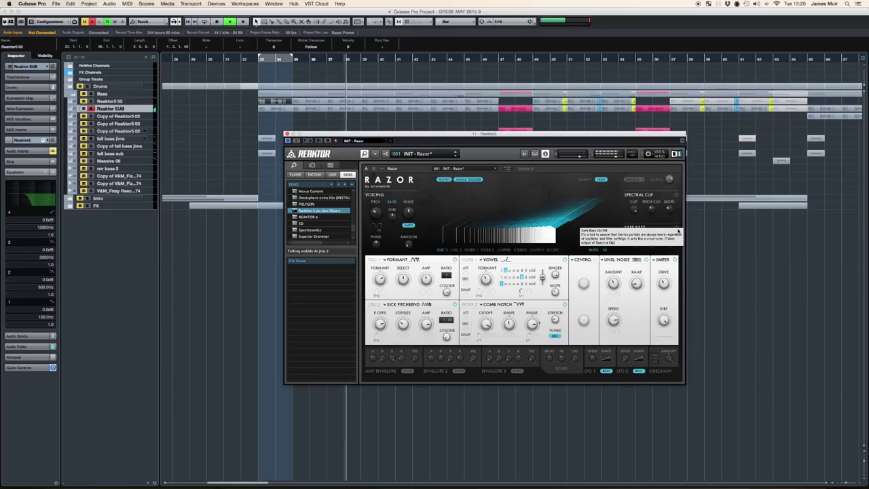
{"action": "left_click", "coordinate": [677, 228]}
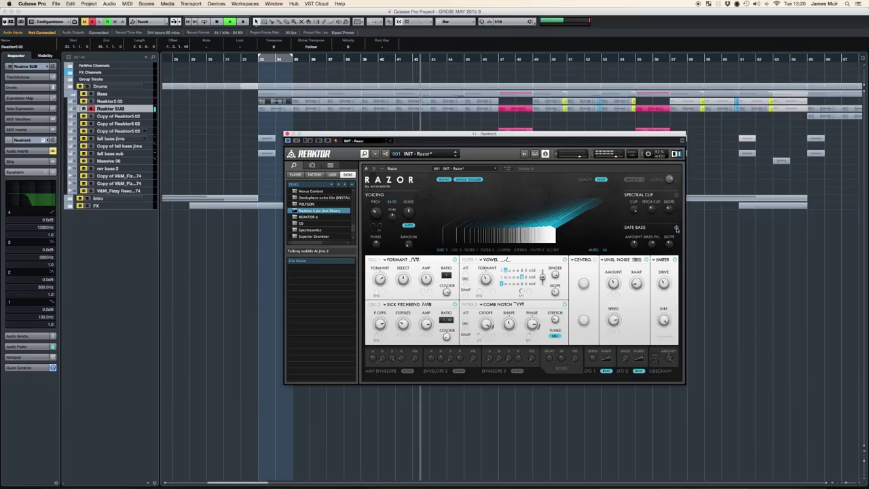
{"action": "left_click", "coordinate": [455, 260]}
{"action": "left_click", "coordinate": [454, 304]}
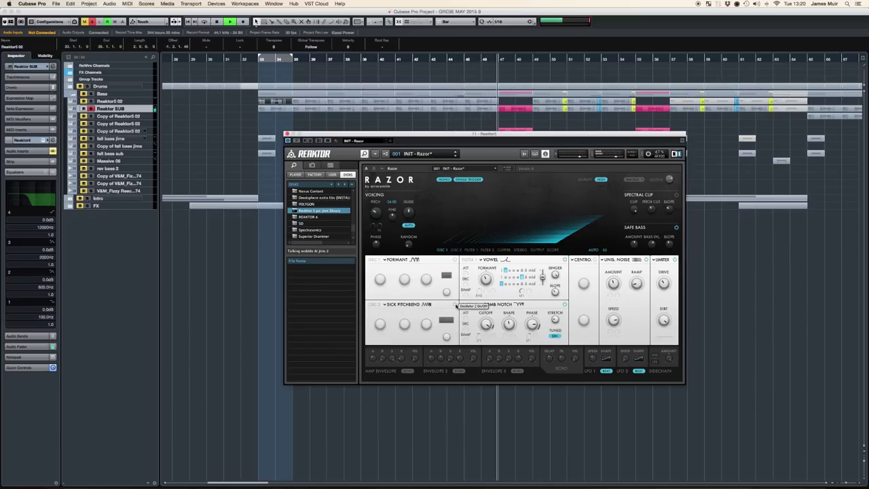
{"action": "left_click", "coordinate": [455, 305]}
{"action": "left_click", "coordinate": [455, 260]}
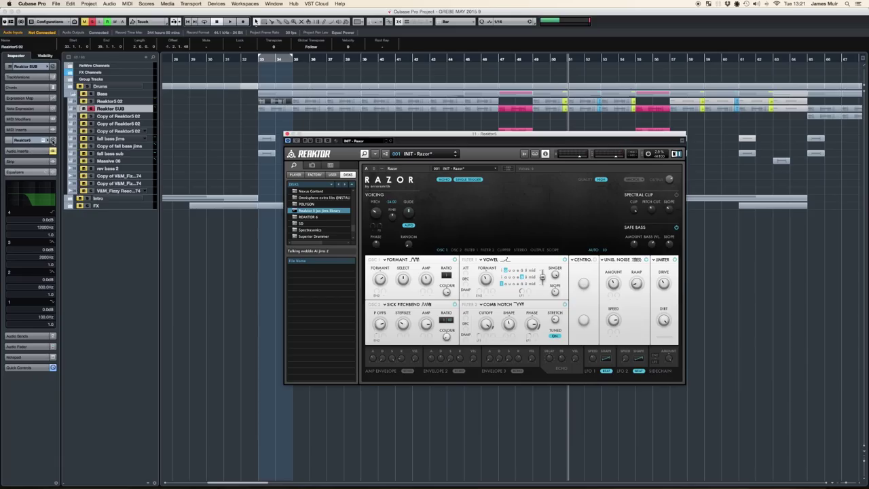
- Examine the Reaktor SUB channel's high-cut equalizer and Compressor insert, and close the compressor, channel settings and Reaktor windows
{"action": "left_click", "coordinate": [52, 140]}
{"action": "left_click_drag", "start_coordinate": [214, 131], "coordinate": [252, 54]}
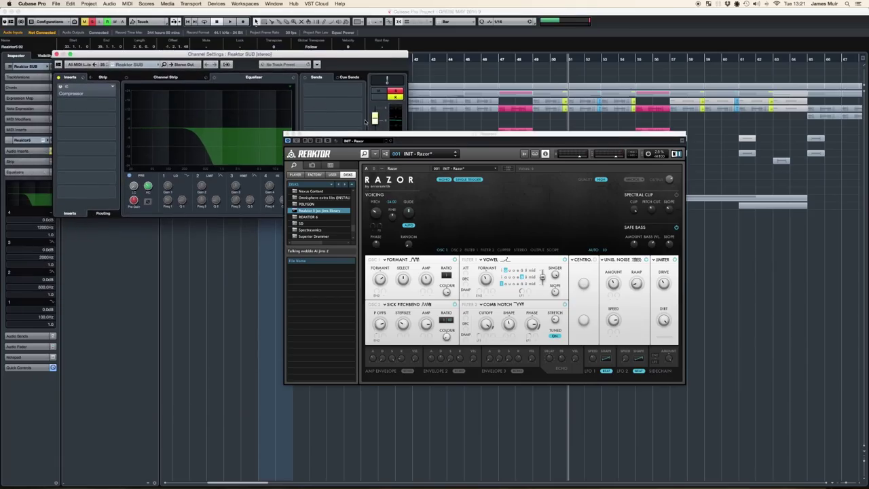
{"action": "left_click_drag", "start_coordinate": [385, 135], "coordinate": [471, 206]}
{"action": "left_click", "coordinate": [96, 92]}
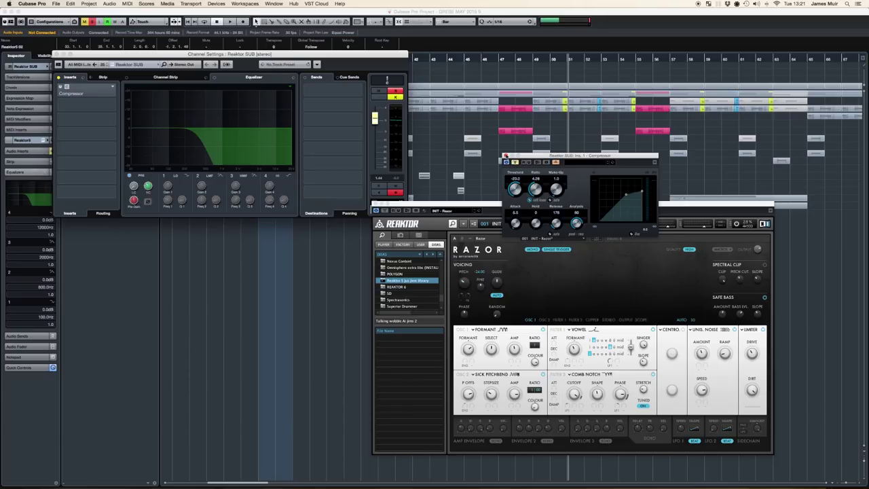
{"action": "left_click", "coordinate": [505, 156]}
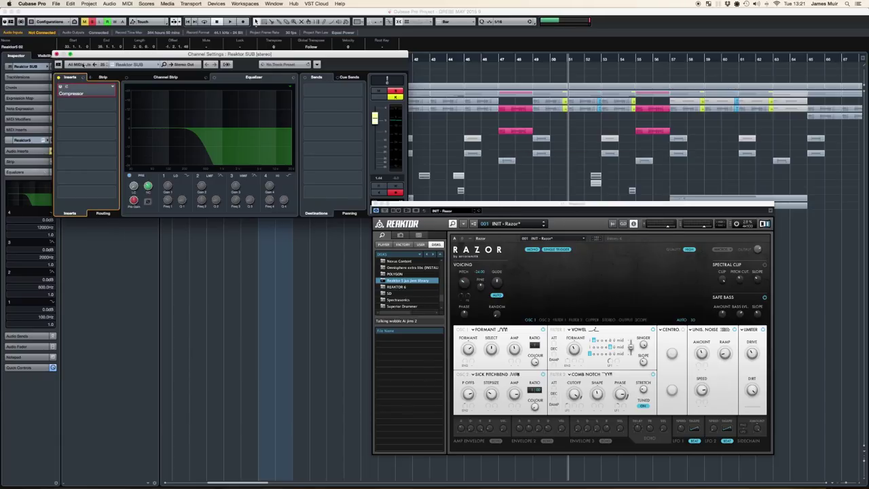
{"action": "left_click", "coordinate": [58, 54]}
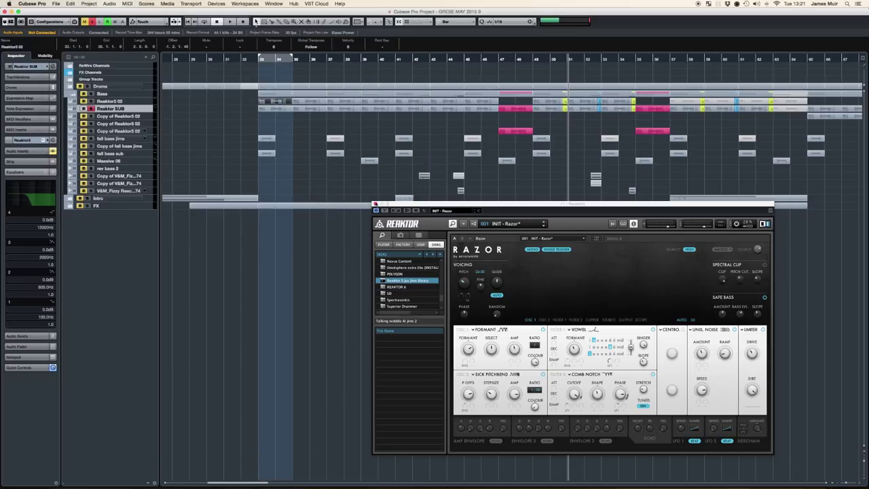
{"action": "left_click", "coordinate": [375, 204]}
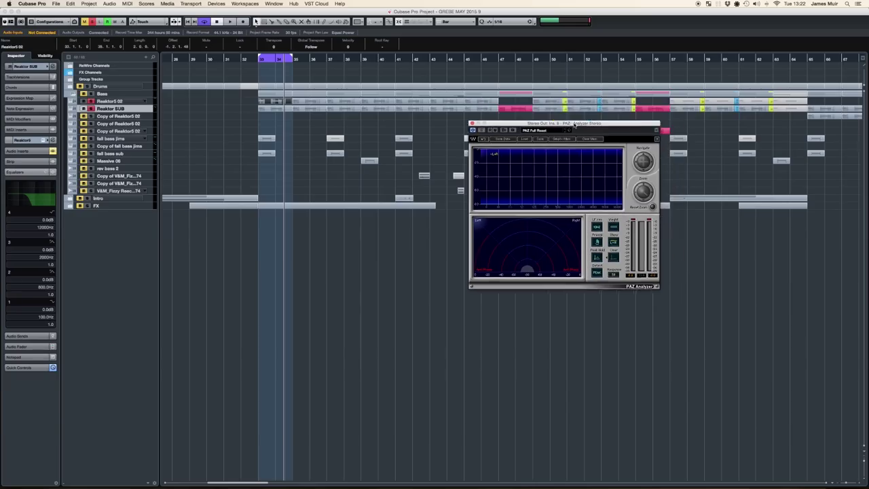
- Move the PAZ Analyzer clear of the bass tracks and mute Reaktor5 02 to analyze Reaktor SUB alone
{"action": "left_click_drag", "start_coordinate": [574, 123], "coordinate": [475, 195]}
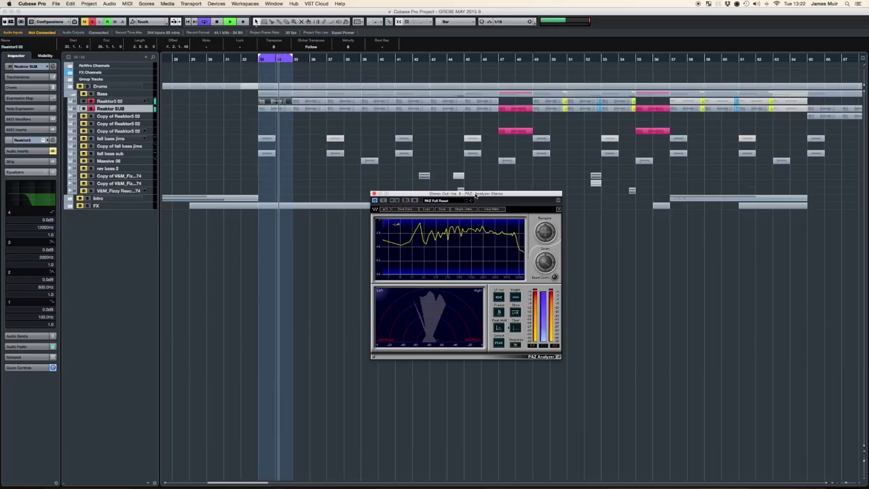
{"action": "left_click", "coordinate": [83, 101]}
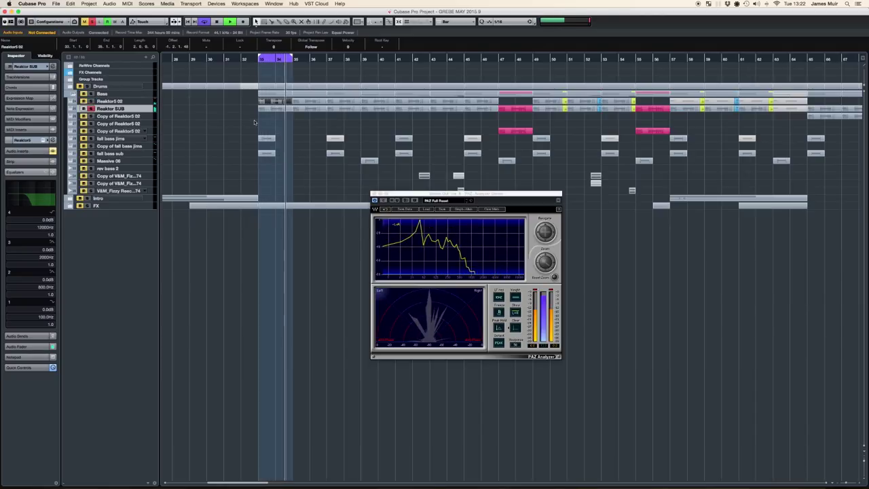
- Play Reaktor SUB alone and together with Reaktor5 02, comparing their spectra in the PAZ Analyzer
{"action": "key", "text": "space"}
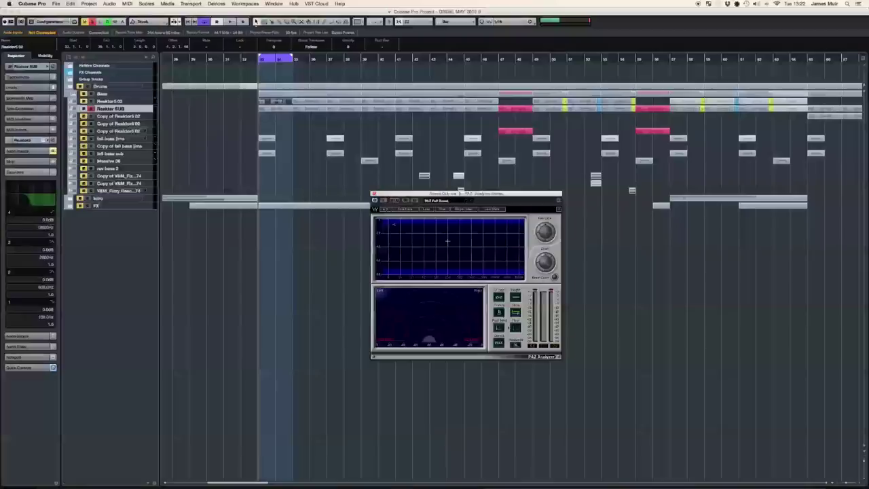
{"action": "key", "text": "space"}
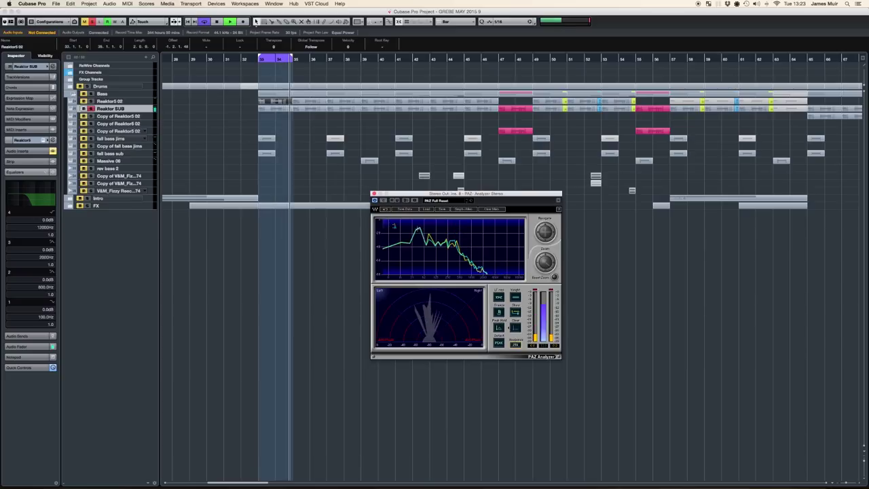
{"action": "left_click", "coordinate": [282, 174]}
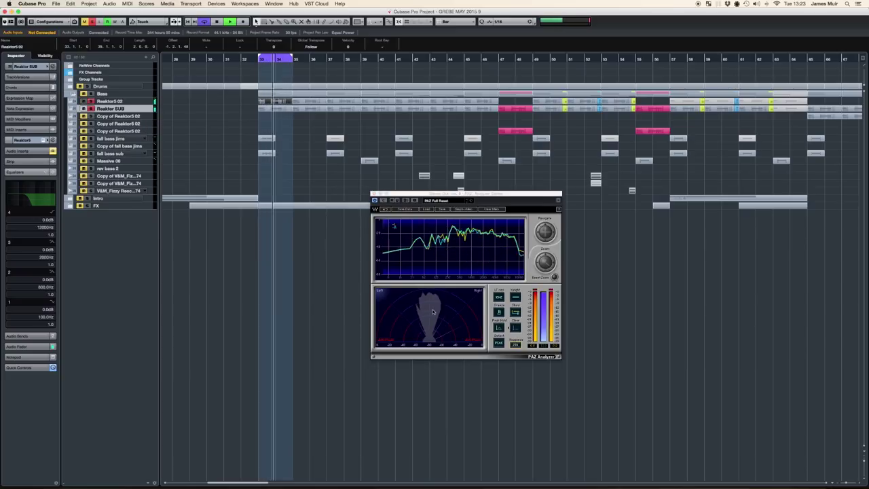
{"action": "key", "text": "space"}
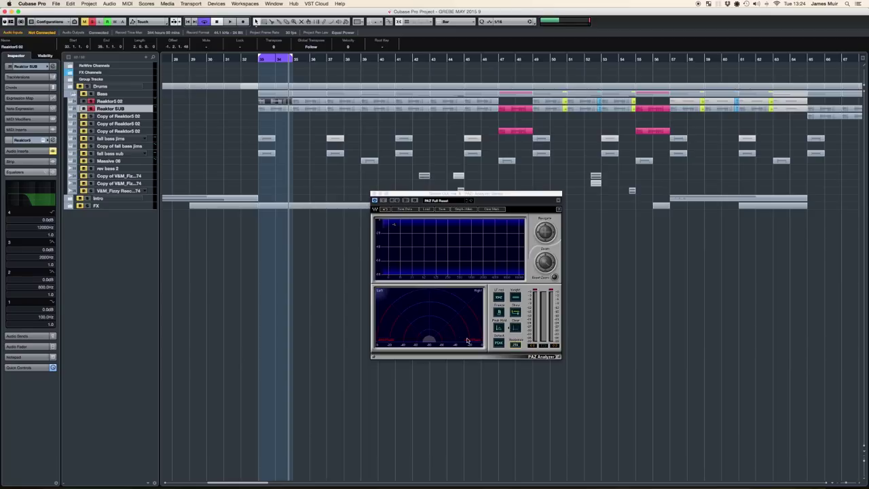
{"action": "key", "text": "space"}
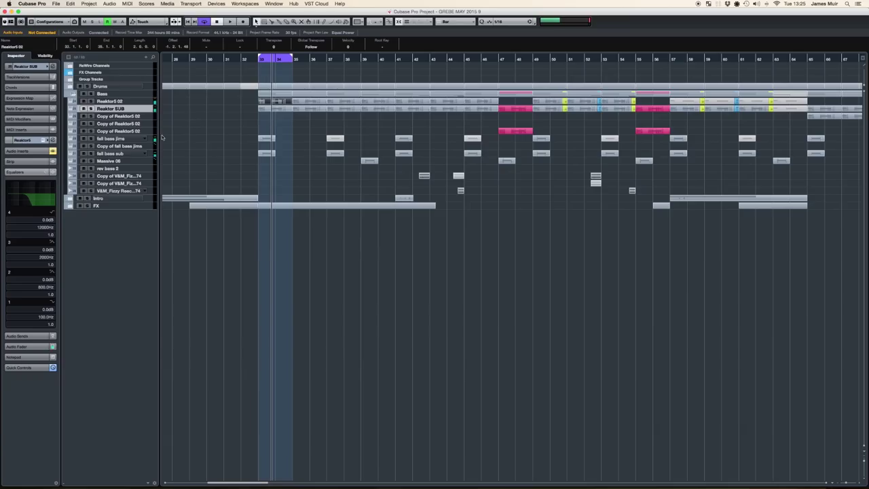
- Solo the fall bass sub track, set the loop around its clip at bar 33, and play it
{"action": "left_click", "coordinate": [112, 155]}
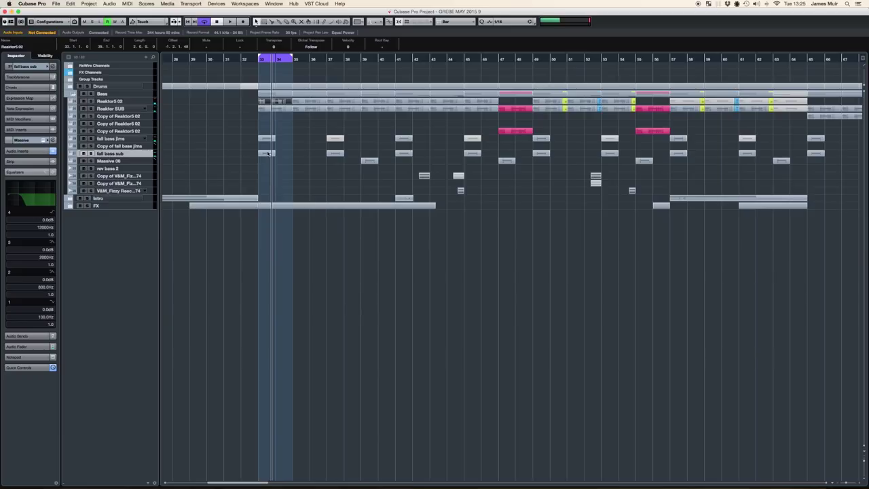
{"action": "scroll", "coordinate": [246, 154], "scroll_direction": "left", "scroll_amount": 10}
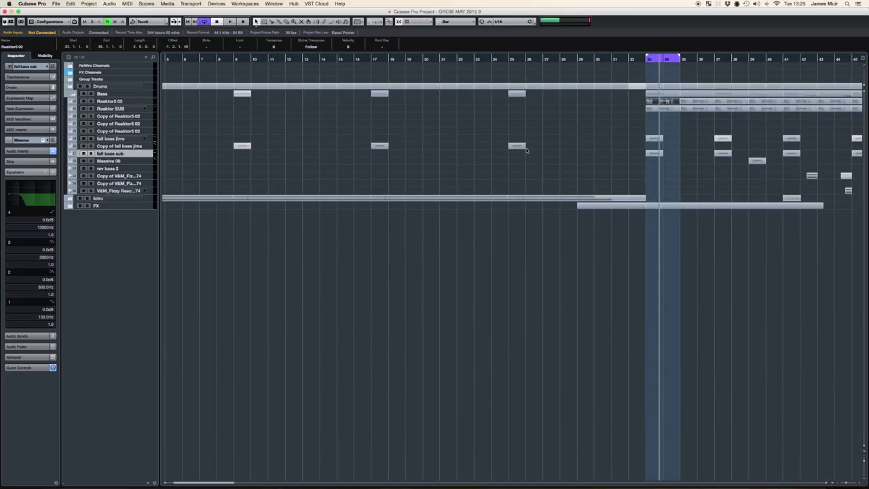
{"action": "scroll", "coordinate": [526, 150], "scroll_direction": "right", "scroll_amount": 8}
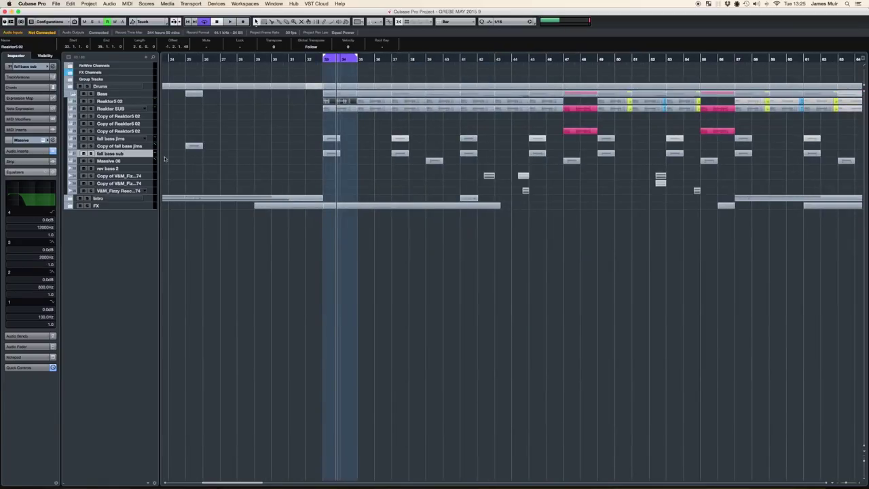
{"action": "left_click", "coordinate": [90, 154]}
{"action": "left_click", "coordinate": [332, 154]}
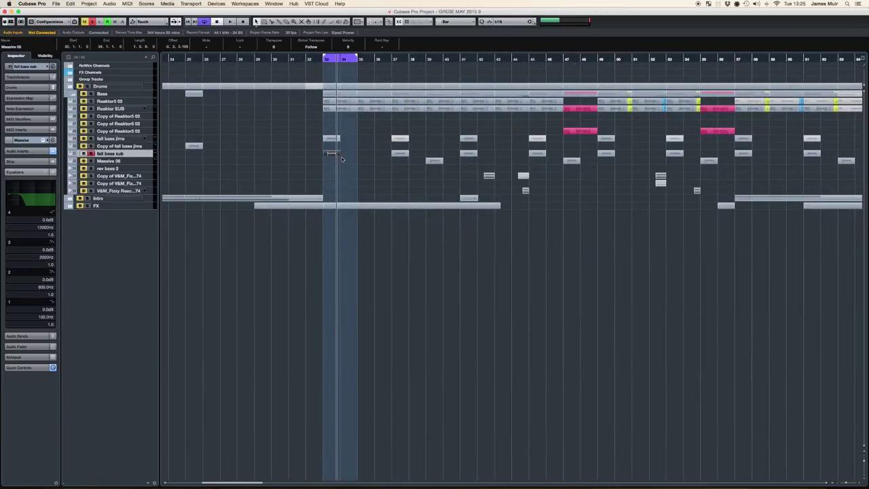
{"action": "key", "text": "p"}
{"action": "key", "text": "space"}
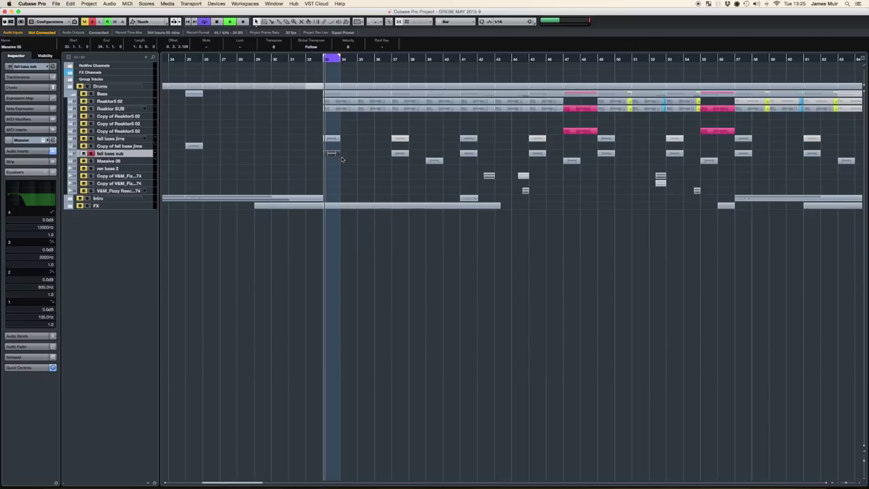
{"action": "key", "text": "space"}
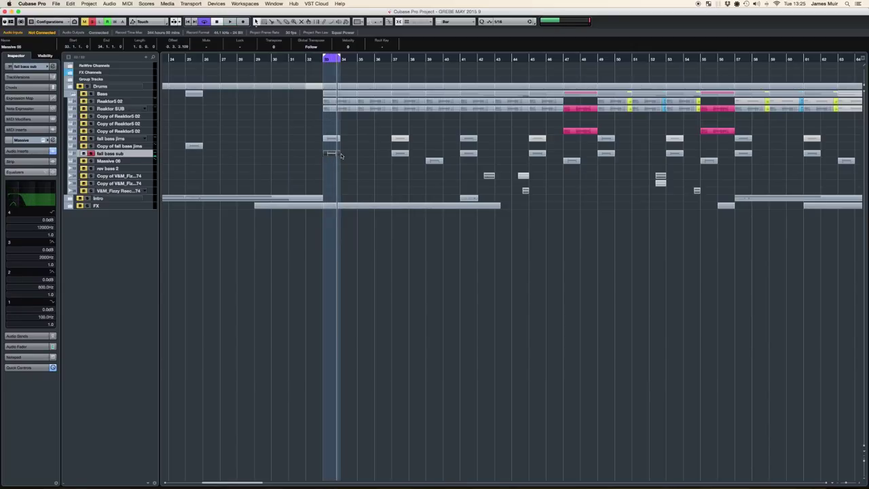
- Examine the Massive instrument on the fall bass sub track and close its window
{"action": "left_click", "coordinate": [43, 141]}
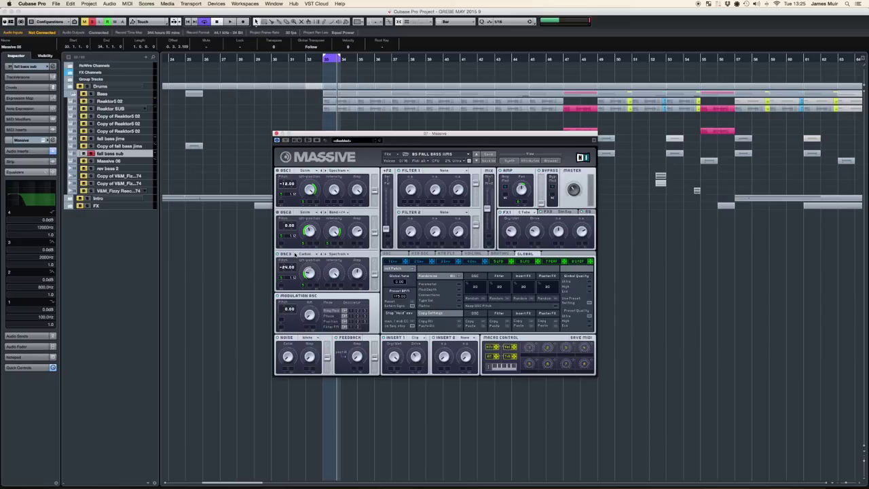
{"action": "left_click_drag", "start_coordinate": [336, 136], "coordinate": [501, 170]}
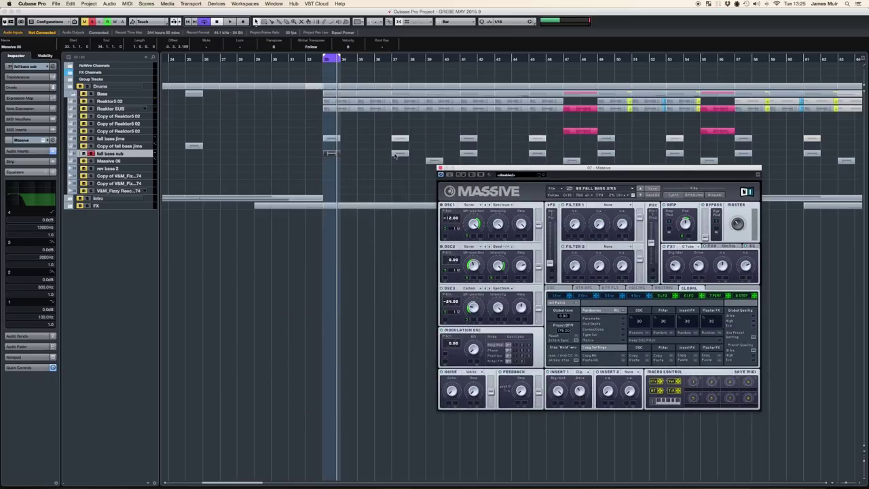
{"action": "left_click", "coordinate": [440, 168]}
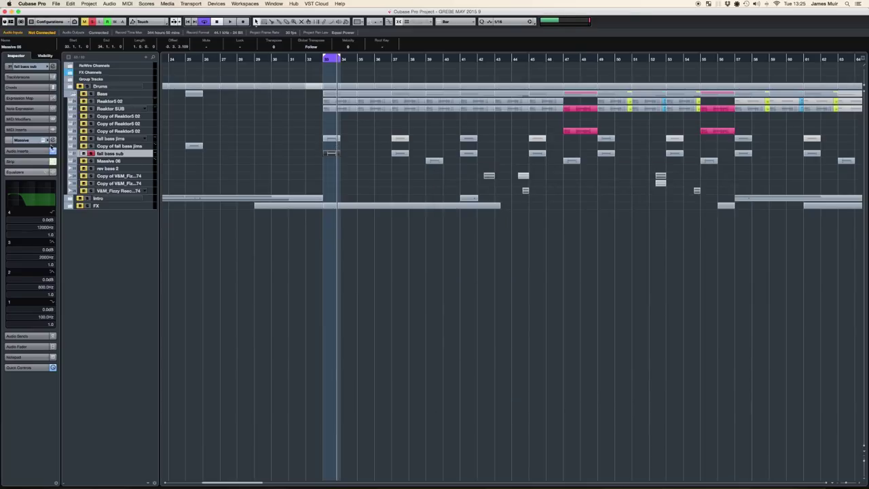
- Show the fall bass sub track's audio inserts and open the RBass Stereo plug-in beside the soloed clip
{"action": "left_click", "coordinate": [32, 151]}
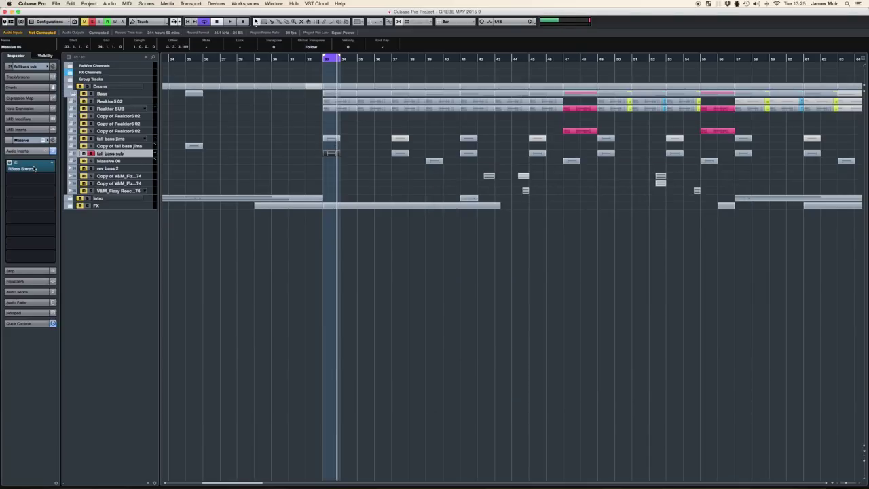
{"action": "left_click", "coordinate": [53, 140]}
{"action": "left_click", "coordinate": [53, 140]}
{"action": "left_click", "coordinate": [20, 168]}
{"action": "left_click_drag", "start_coordinate": [363, 124], "coordinate": [479, 138]}
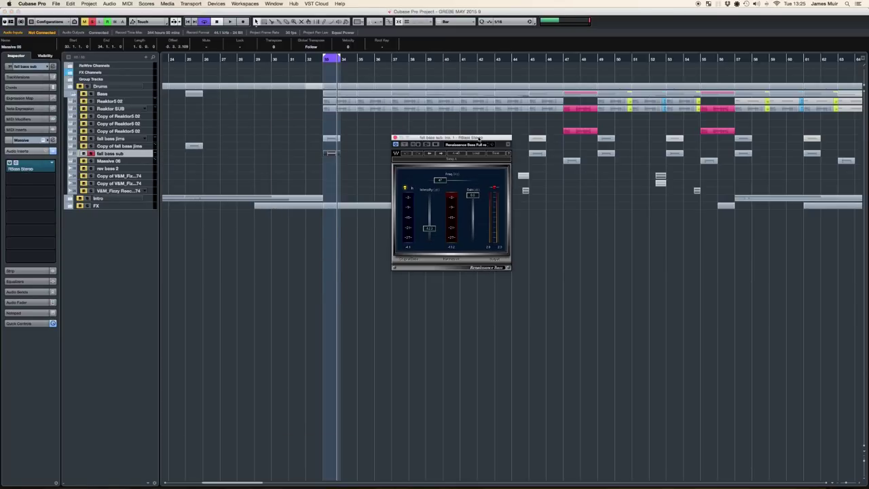
- Open the fall bass sub channel settings, move the window aside, and toggle the display of its Stereo Out output channel
{"action": "left_click", "coordinate": [52, 141]}
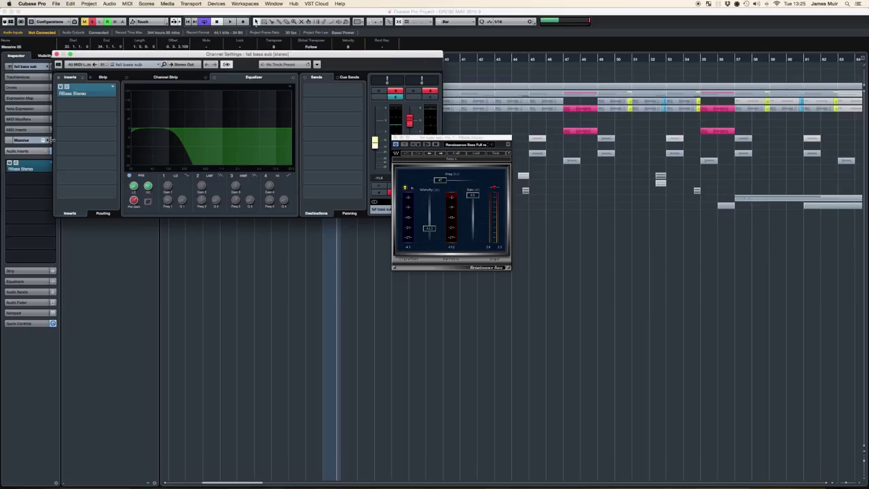
{"action": "left_click_drag", "start_coordinate": [360, 51], "coordinate": [653, 90]}
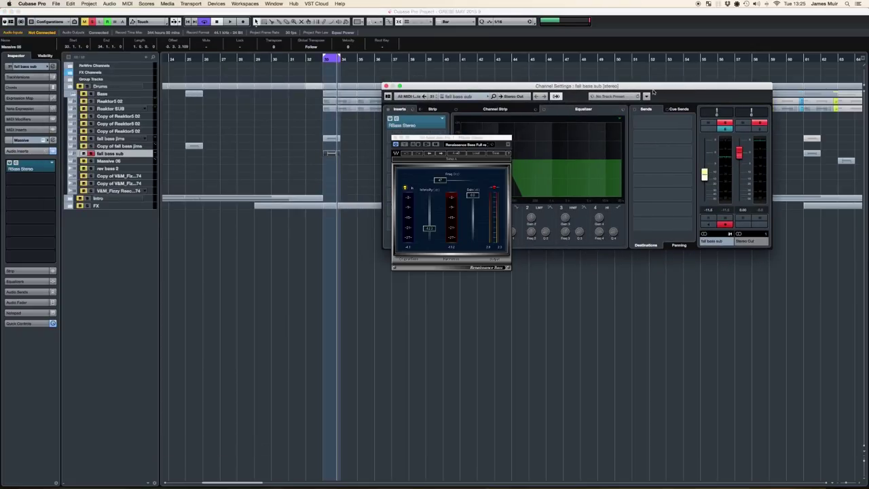
{"action": "left_click", "coordinate": [556, 96]}
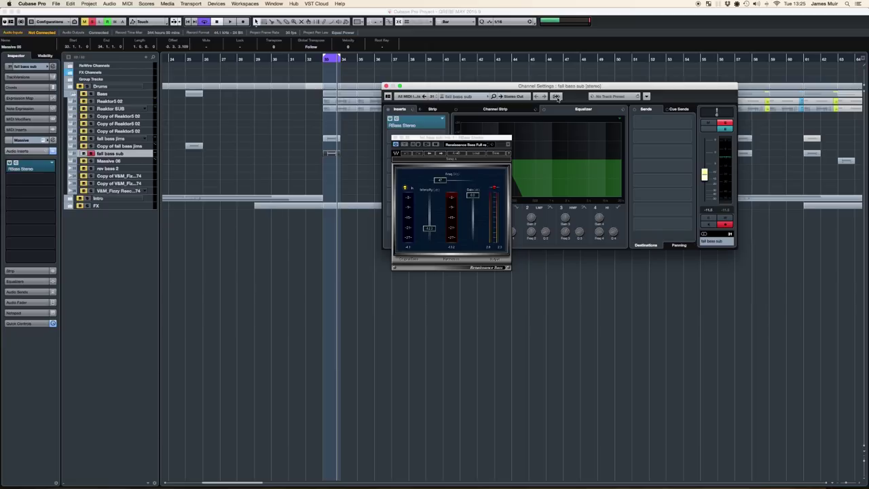
{"action": "left_click", "coordinate": [556, 97]}
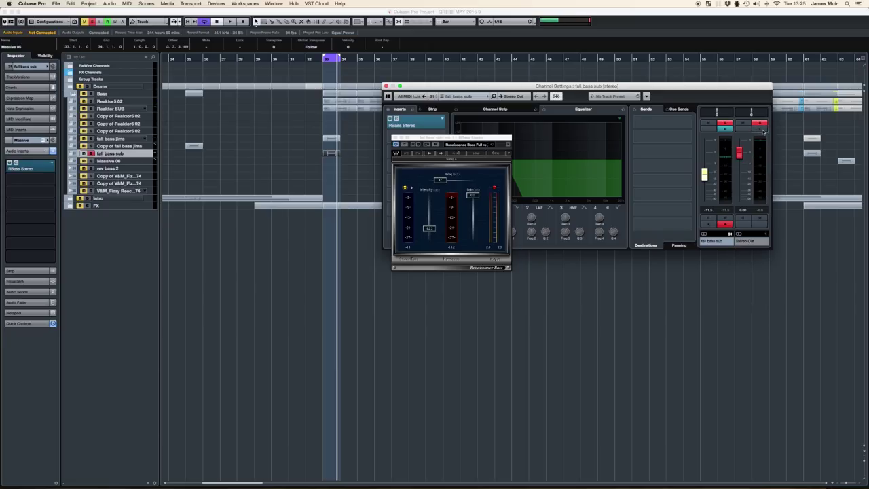
{"action": "left_click", "coordinate": [556, 96]}
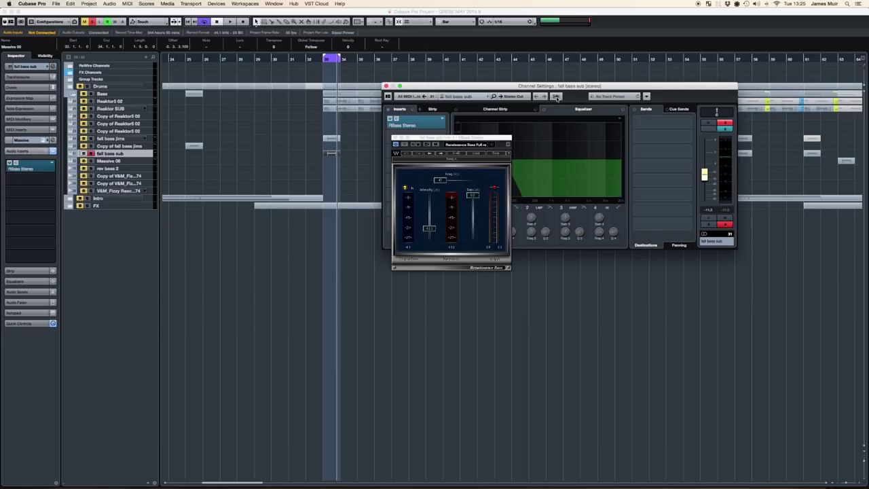
{"action": "left_click", "coordinate": [556, 96]}
- Examine the Stereo Out channel's inserts with the RBass window moved clear, and return to the fall bass sub channel
{"action": "left_click", "coordinate": [763, 132]}
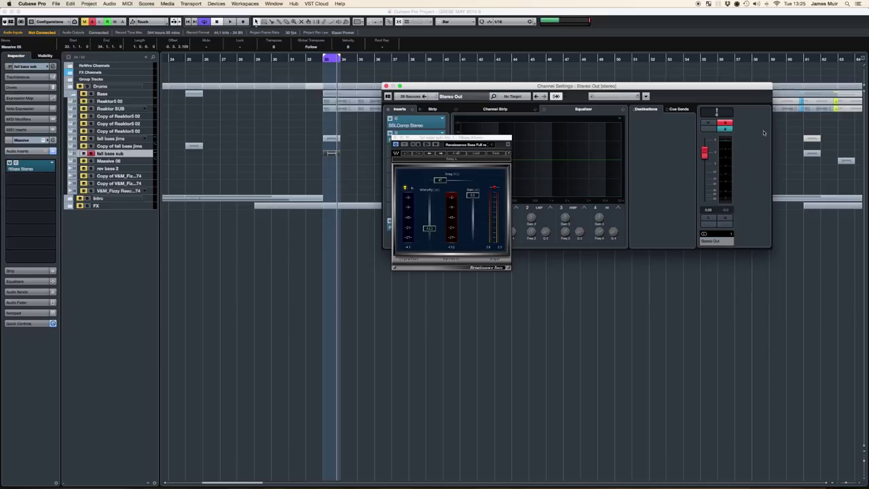
{"action": "left_click_drag", "start_coordinate": [475, 148], "coordinate": [273, 150]}
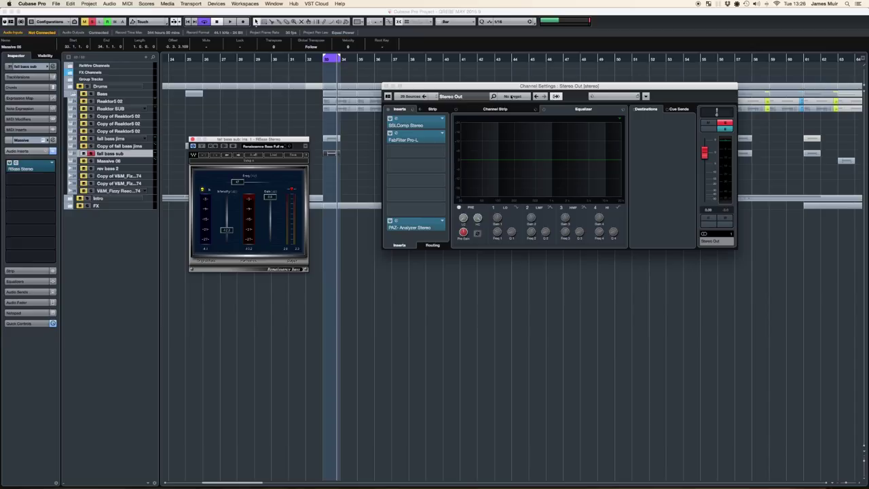
{"action": "left_click", "coordinate": [536, 97]}
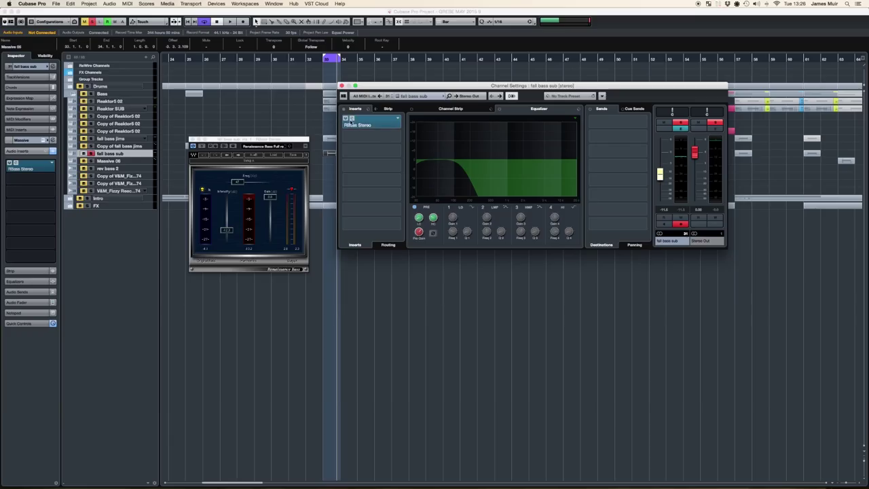
- Compare the looped fall bass sub with the RBass Stereo insert bypassed and active
{"action": "left_click", "coordinate": [346, 118]}
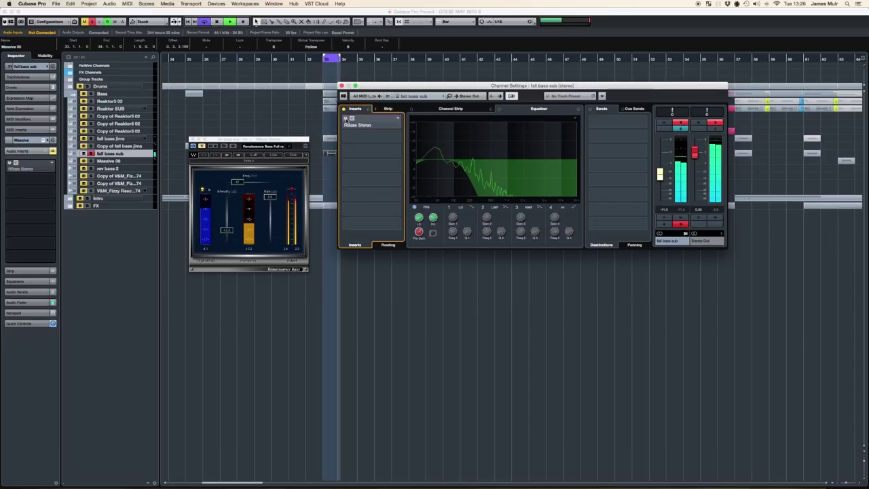
{"action": "left_click", "coordinate": [202, 147]}
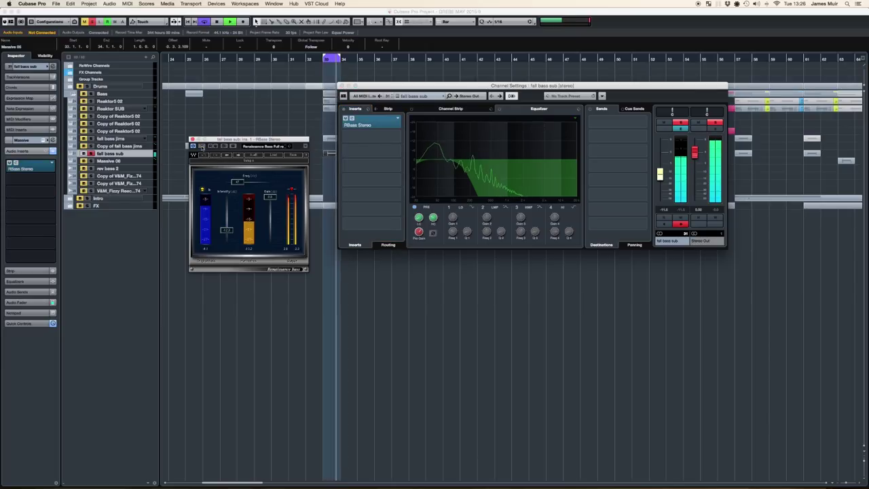
{"action": "left_click", "coordinate": [202, 147]}
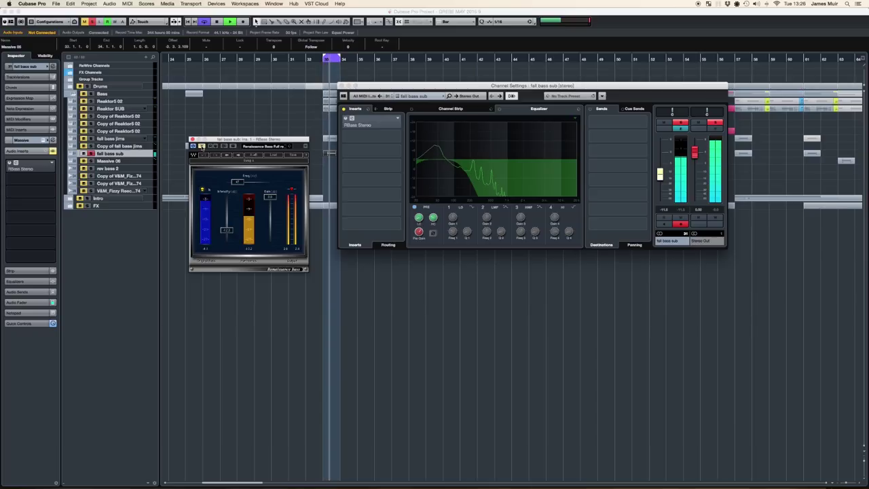
{"action": "left_click", "coordinate": [201, 147]}
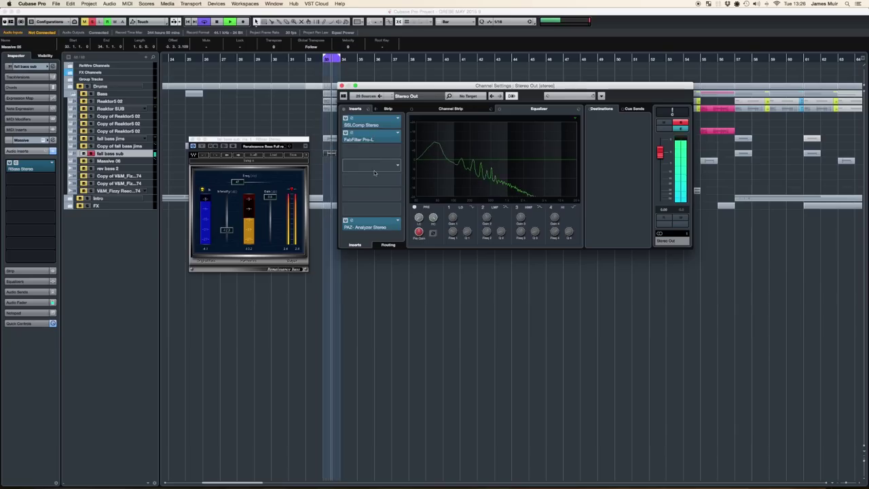
- Compare RBass bypassed and active on the Stereo Out PAZ Analyzer and equalizer spectrum, closing the analyzer between comparisons
{"action": "left_click", "coordinate": [380, 227]}
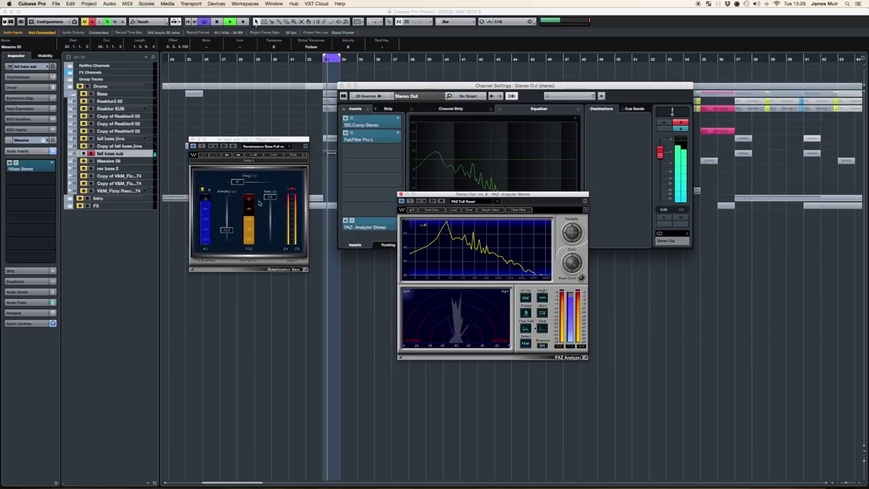
{"action": "left_click", "coordinate": [201, 147]}
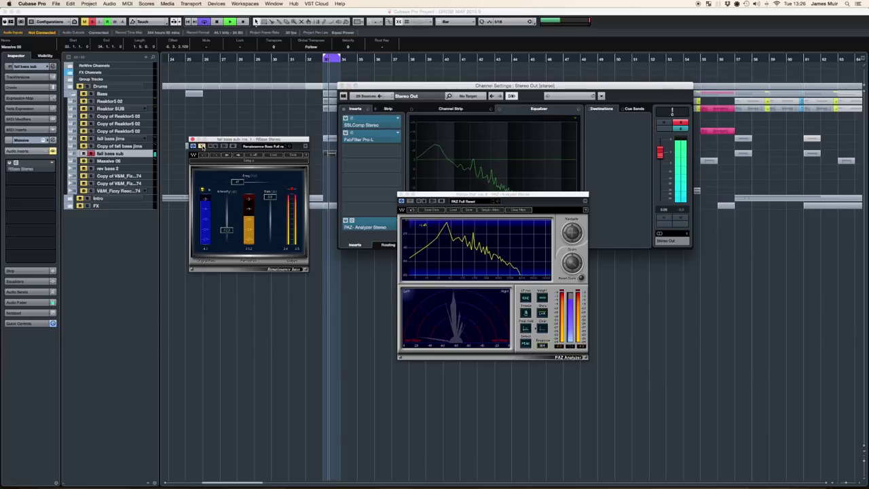
{"action": "left_click", "coordinate": [402, 194]}
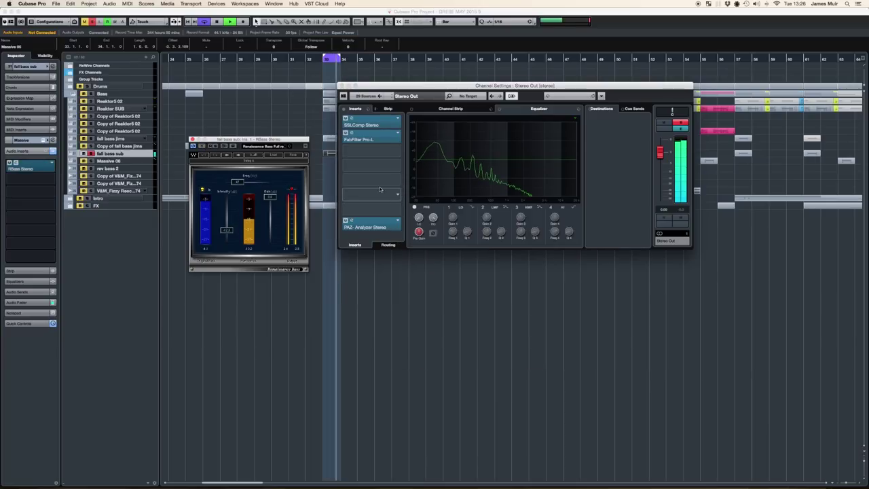
{"action": "left_click", "coordinate": [203, 147]}
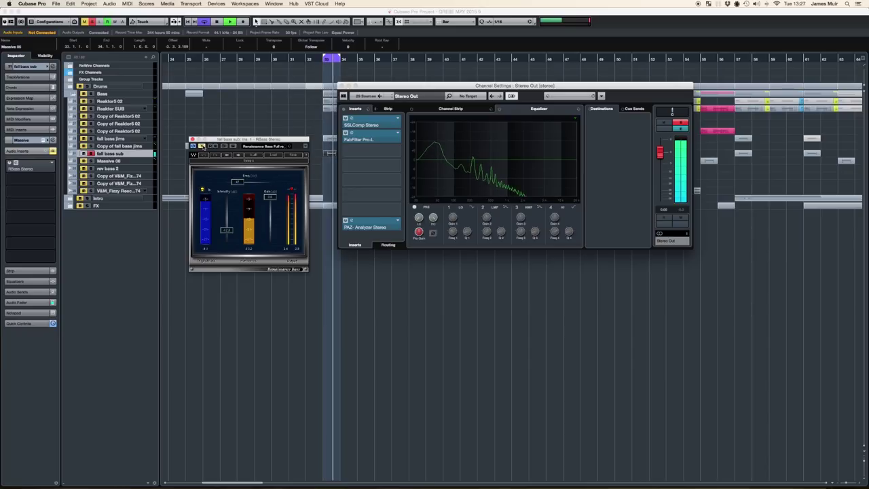
{"action": "left_click", "coordinate": [203, 147]}
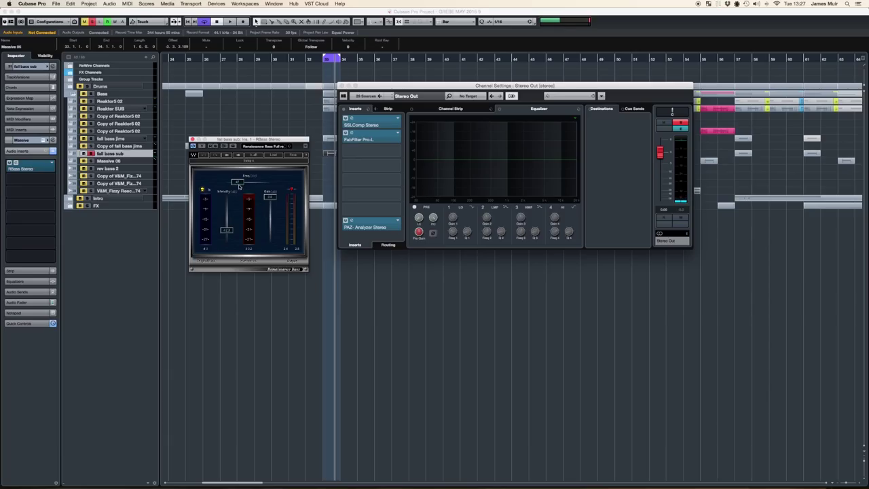
- Point out the RBass intensity setting, and play the full mix from bar 33 with looping off
{"action": "left_click", "coordinate": [227, 231]}
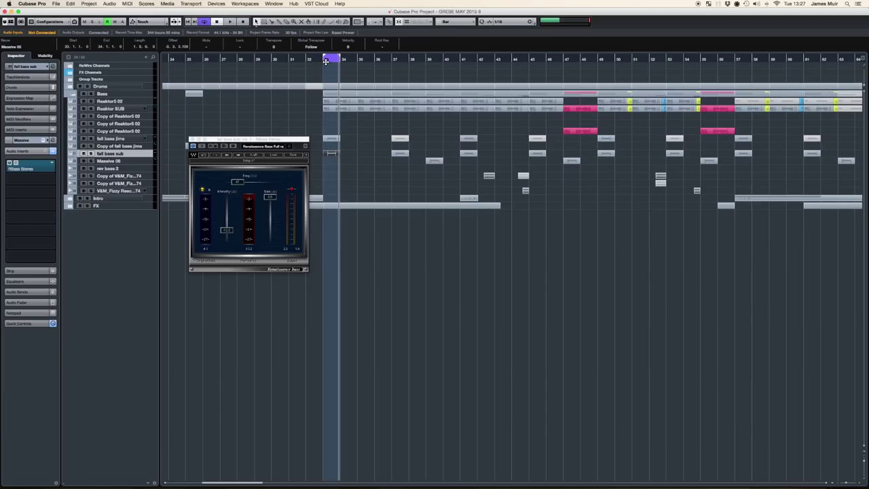
{"action": "left_click", "coordinate": [326, 61]}
{"action": "left_click", "coordinate": [229, 22]}
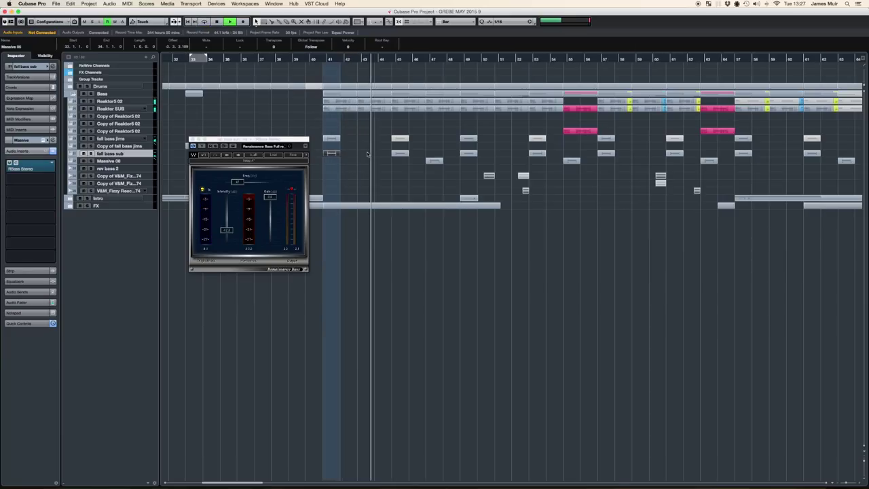
- Close the RBass window and play the mix briefly from bar 37
{"action": "scroll", "coordinate": [367, 154], "scroll_direction": "right", "scroll_amount": 5}
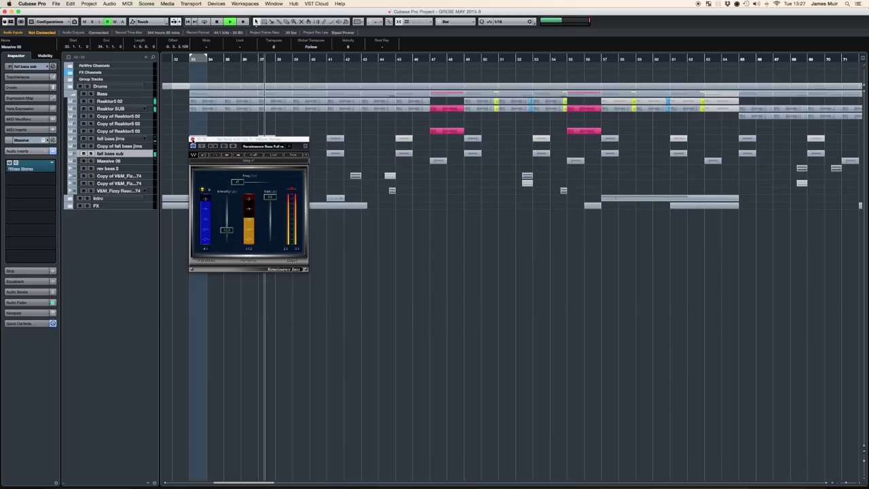
{"action": "left_click", "coordinate": [196, 139]}
{"action": "key", "text": "space"}
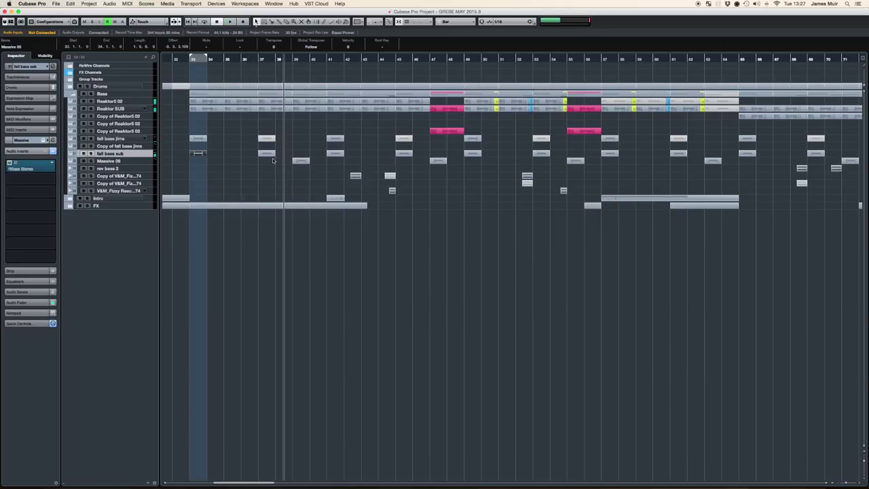
{"action": "left_click", "coordinate": [258, 60]}
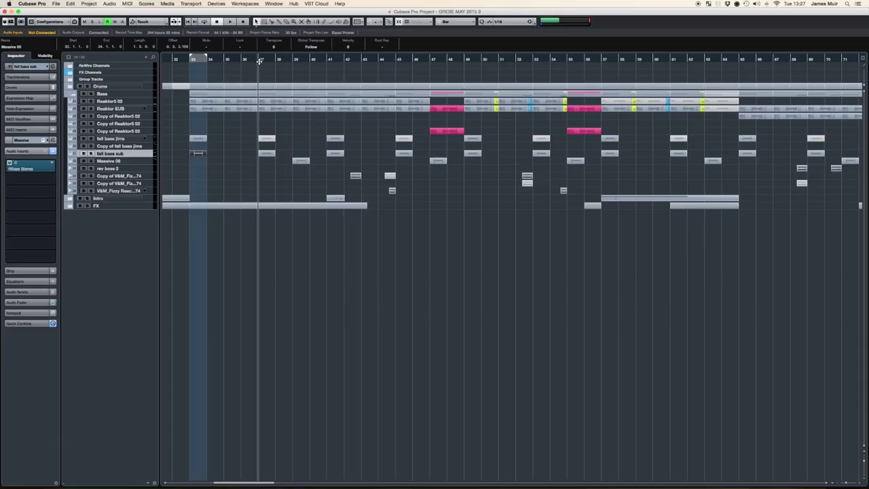
{"action": "key", "text": "space"}
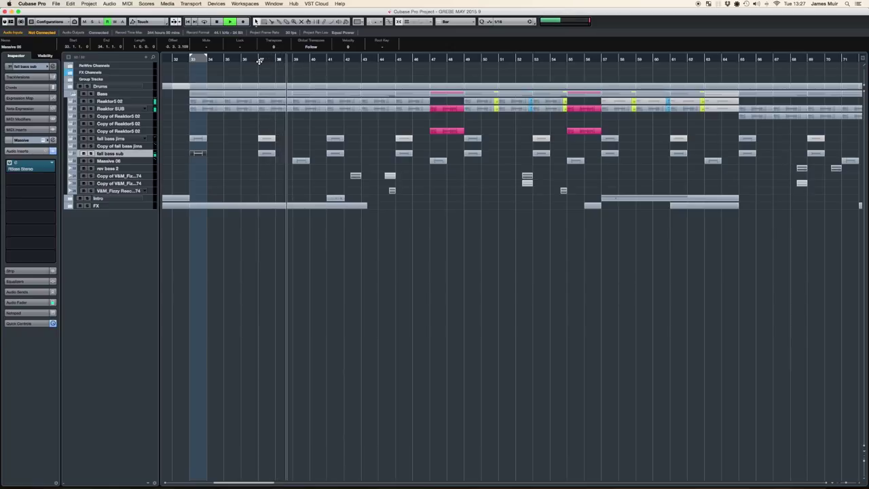
{"action": "key", "text": "space"}
- Set the locators around the Massive 06 part at bar 39 and move the playback cursor to its start
{"action": "left_click", "coordinate": [301, 160]}
{"action": "key", "text": "p"}
{"action": "key", "text": "KP_1"}
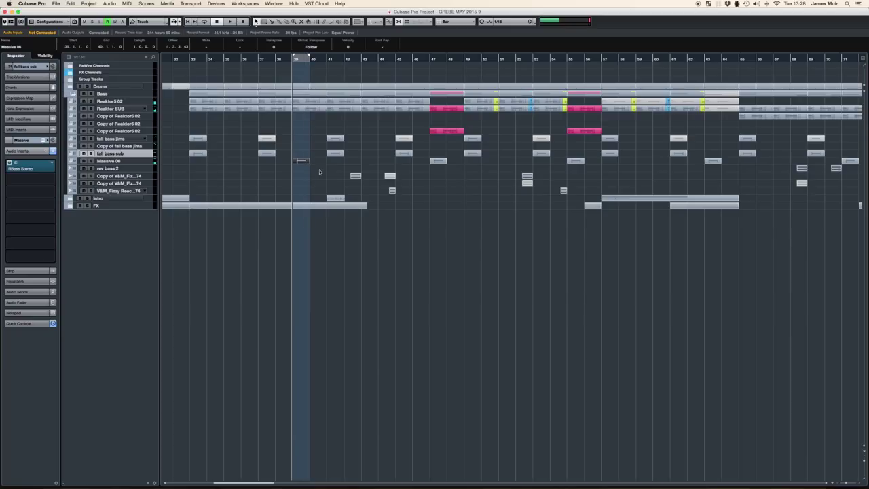
- Open the Massive instrument of the Massive 06 track clear of the track list and show its 6 Perf modulator
{"action": "left_click", "coordinate": [127, 162]}
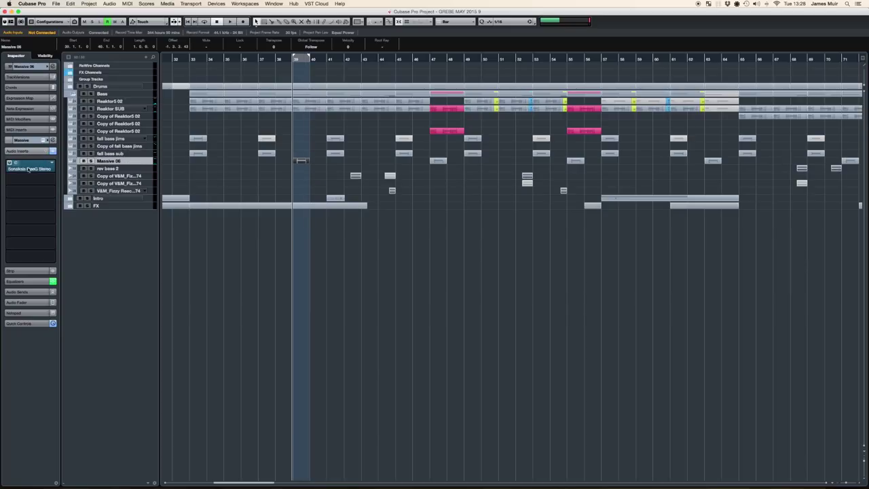
{"action": "left_click", "coordinate": [44, 141]}
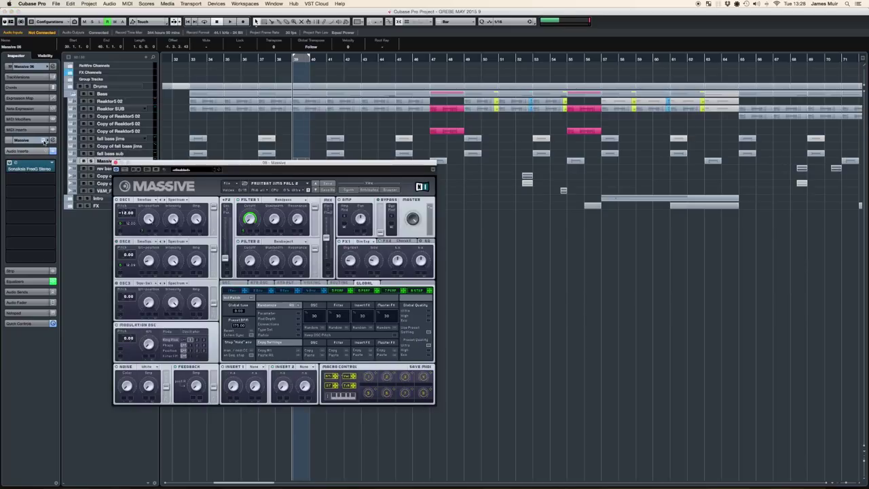
{"action": "left_click_drag", "start_coordinate": [280, 164], "coordinate": [412, 114]}
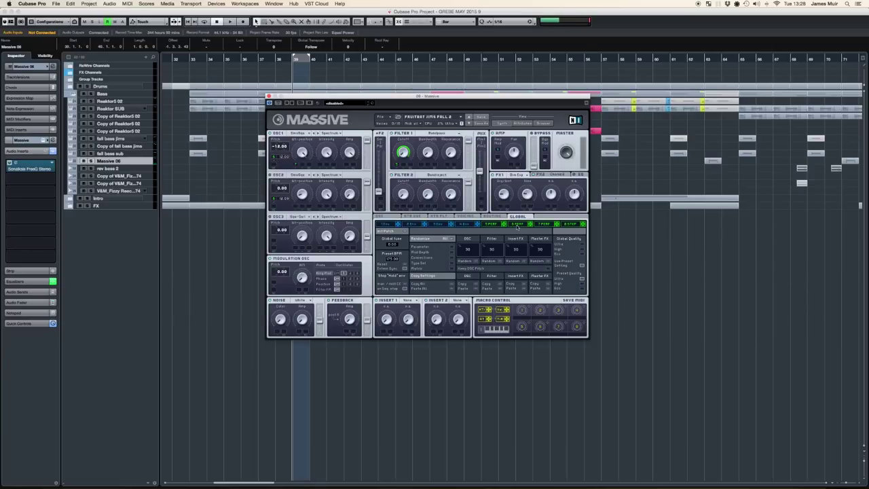
{"action": "left_click", "coordinate": [518, 224]}
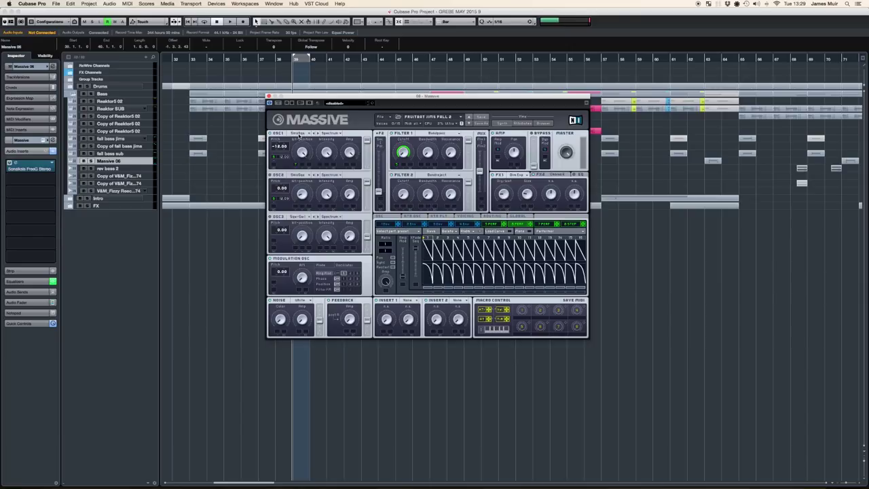
- Audition Sin-Square as the oscillator 1 wavetable in Massive, and return to Smooth Square
{"action": "left_click", "coordinate": [301, 134]}
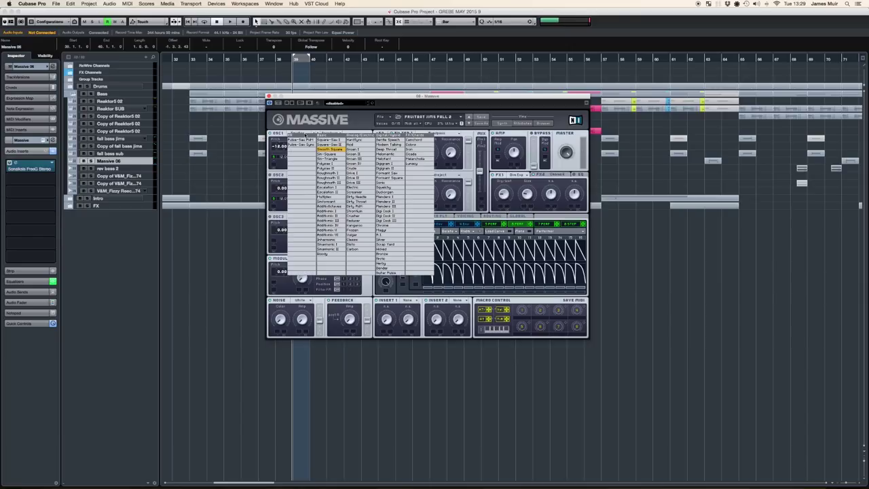
{"action": "left_click", "coordinate": [303, 128]}
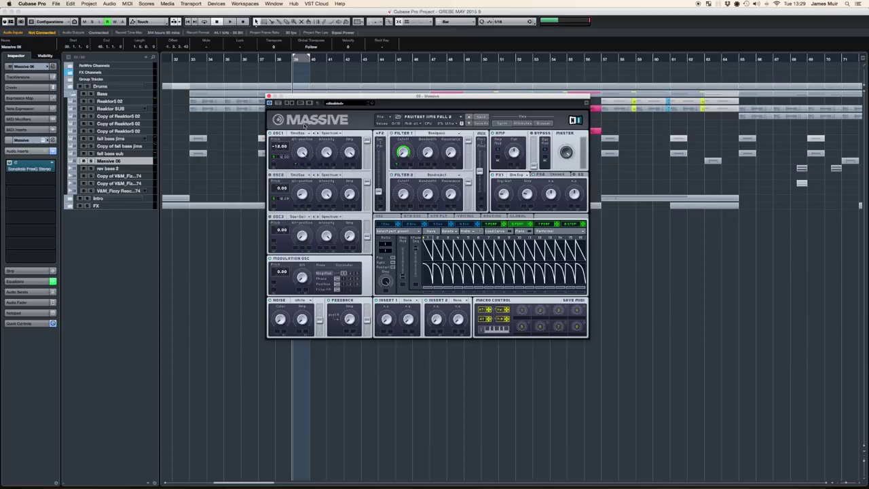
{"action": "left_click", "coordinate": [316, 135]}
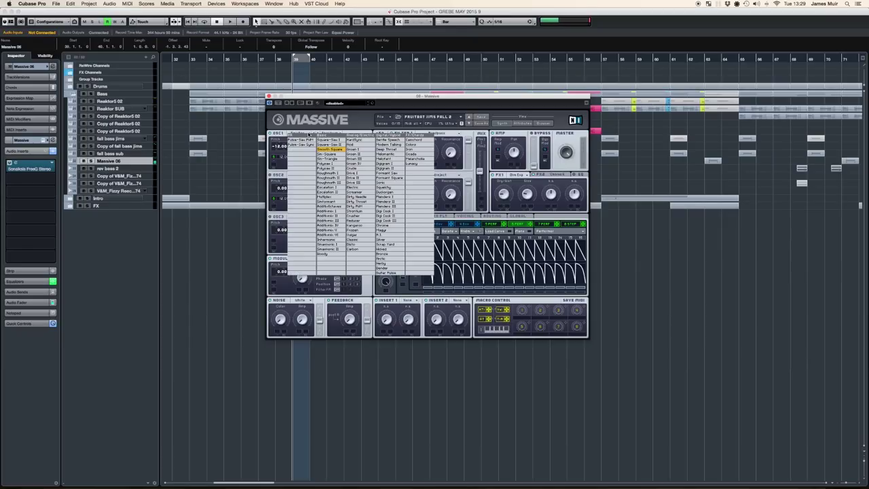
{"action": "left_click", "coordinate": [325, 154]}
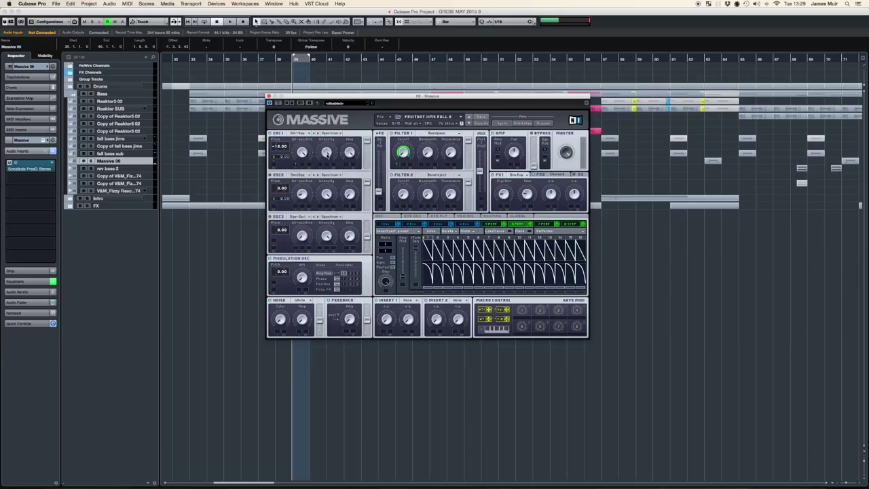
{"action": "left_click", "coordinate": [309, 135]}
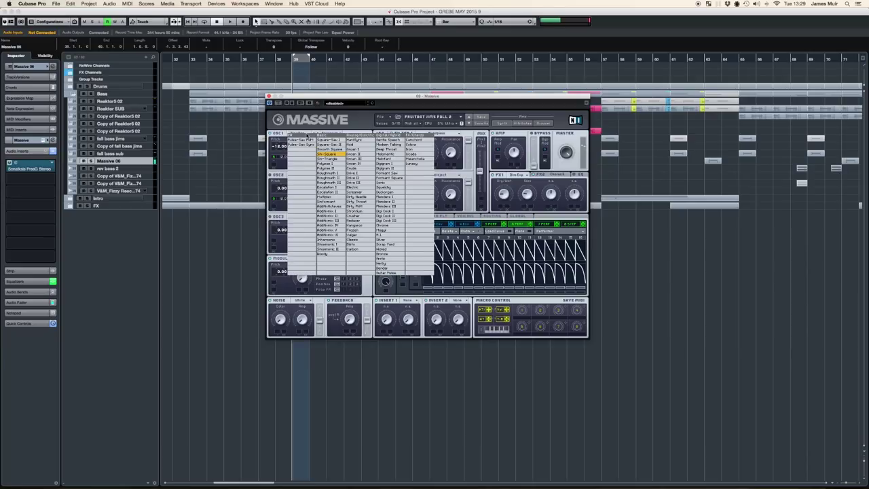
{"action": "left_click", "coordinate": [327, 152]}
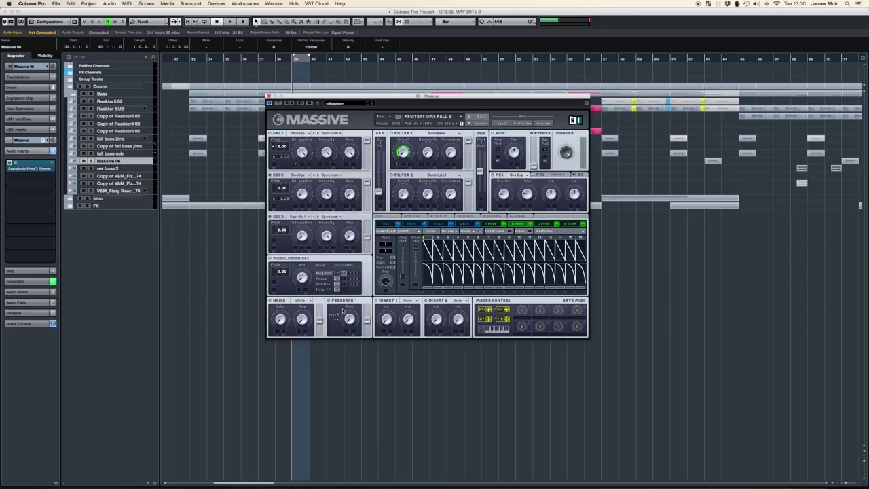
- Look through Massive's Voicing, Osc and KTR Osc settings
{"action": "left_click", "coordinate": [466, 216]}
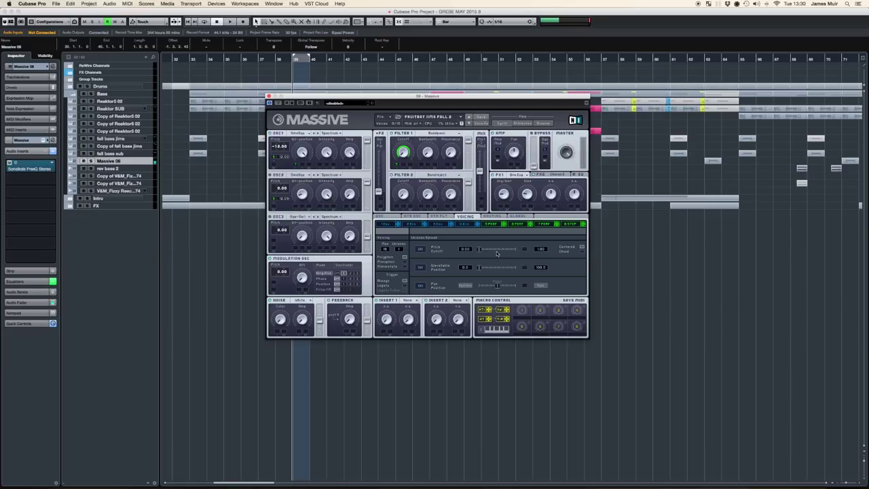
{"action": "left_click", "coordinate": [390, 218]}
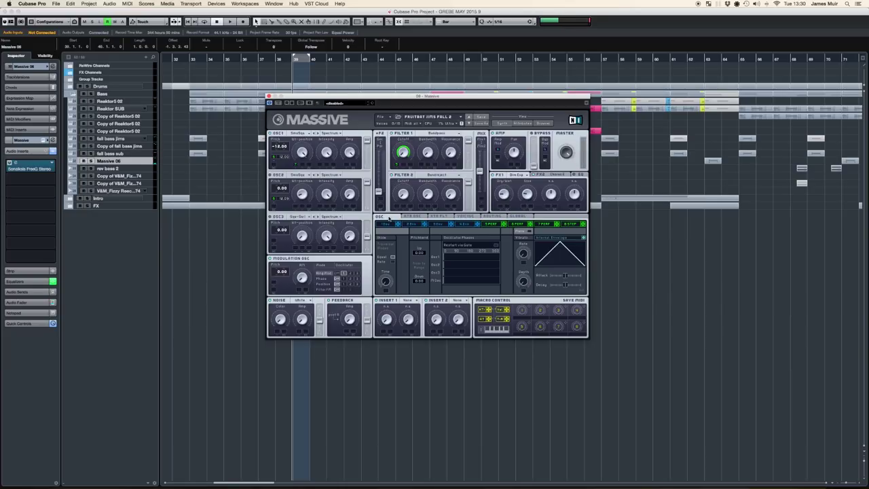
{"action": "left_click", "coordinate": [412, 216]}
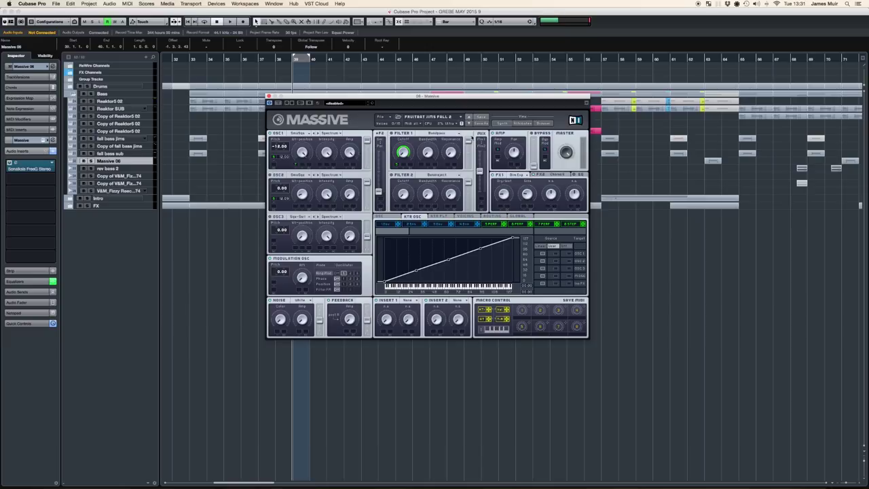
- Examine Massive's Filter 1 type, signal routing, 5 Perf modulator and FX2 effect
{"action": "left_click", "coordinate": [425, 133]}
{"action": "left_click", "coordinate": [457, 132]}
{"action": "left_click", "coordinate": [495, 216]}
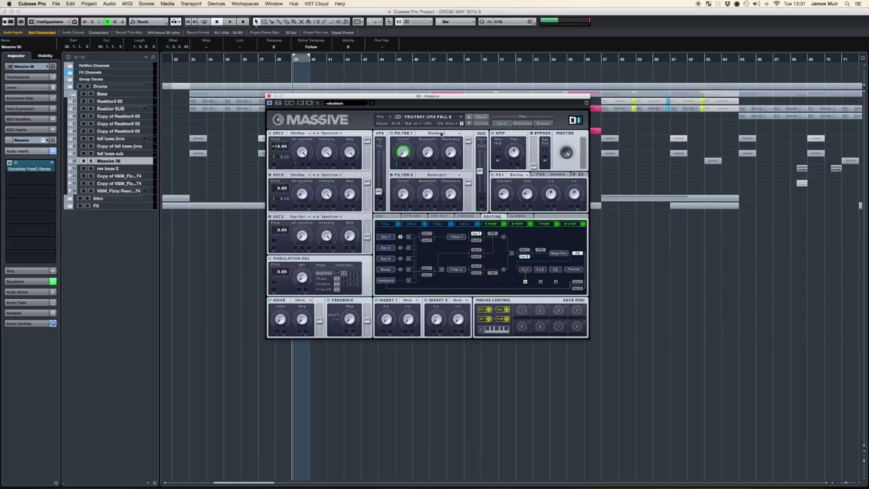
{"action": "left_click", "coordinate": [494, 224]}
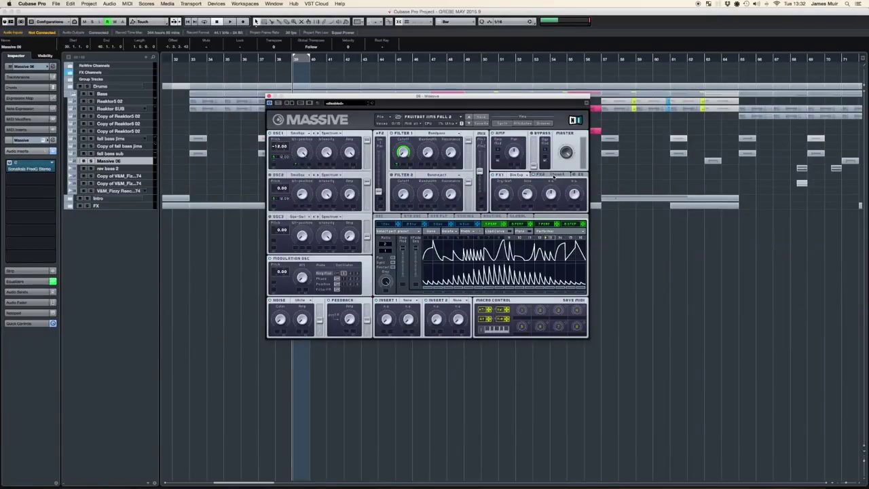
{"action": "left_click", "coordinate": [554, 175]}
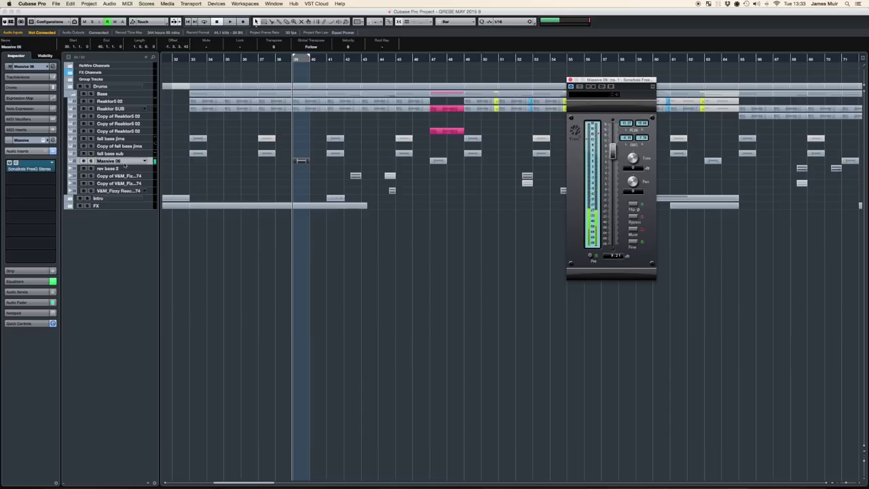
- Compare the Massive 06 sound with the Sonalksis FreeG Stereo insert bypassed and active
{"action": "left_click", "coordinate": [579, 87]}
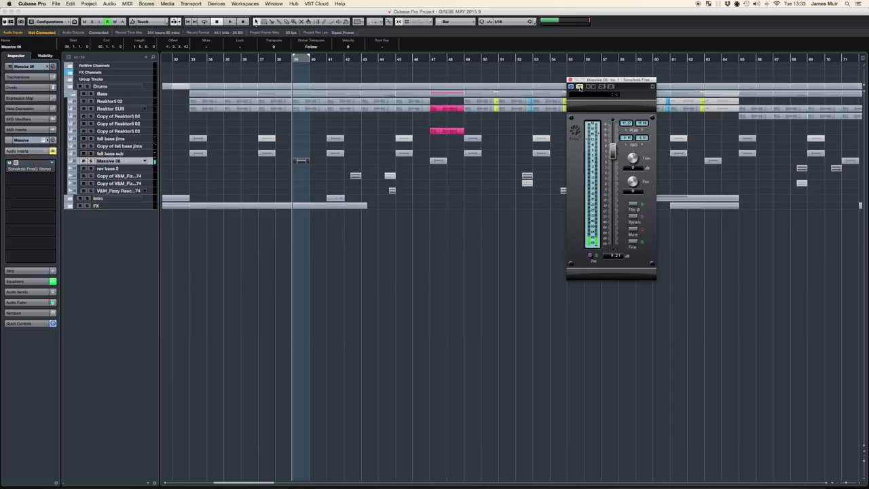
{"action": "left_click", "coordinate": [579, 87]}
- Compare Massive 06 with its low cut and equalizer band 2 switched off and on in the channel settings
{"action": "left_click", "coordinate": [53, 141]}
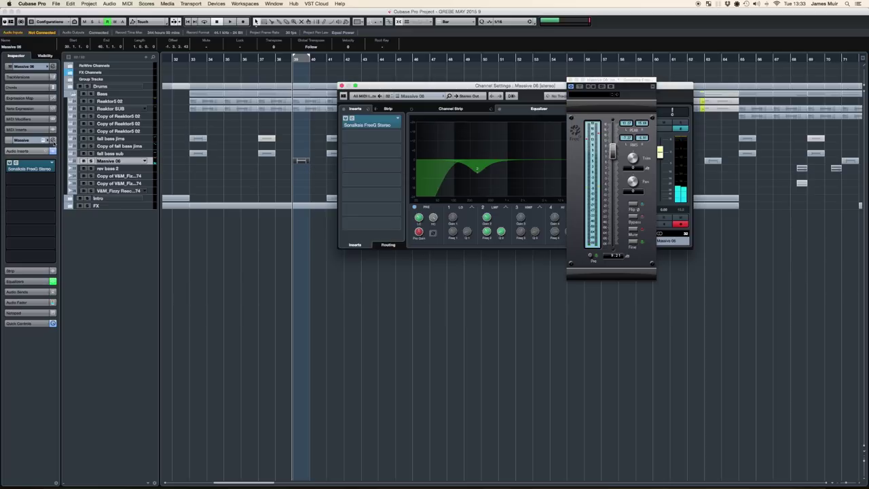
{"action": "left_click_drag", "start_coordinate": [484, 89], "coordinate": [302, 73]}
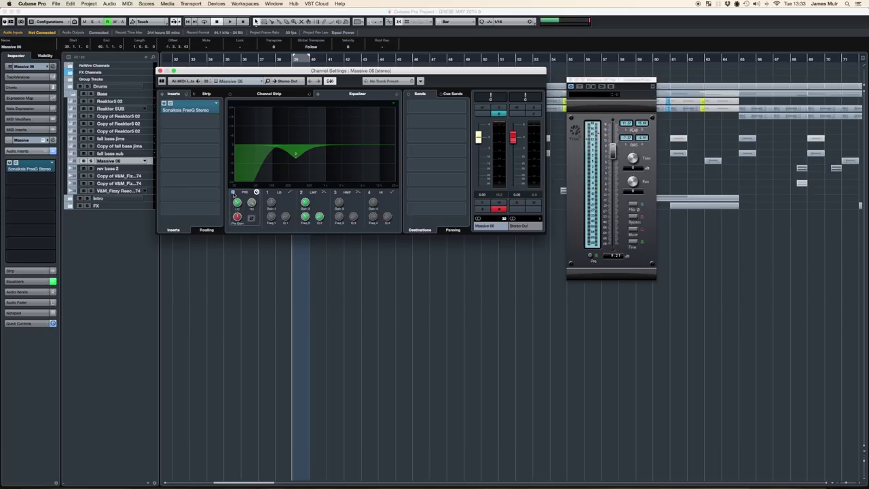
{"action": "left_click", "coordinate": [234, 192]}
{"action": "key", "text": "space"}
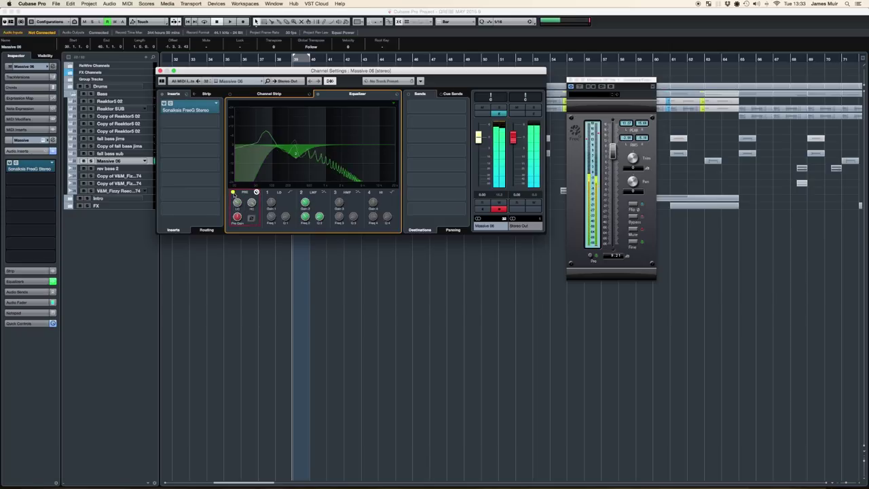
{"action": "left_click", "coordinate": [300, 192]}
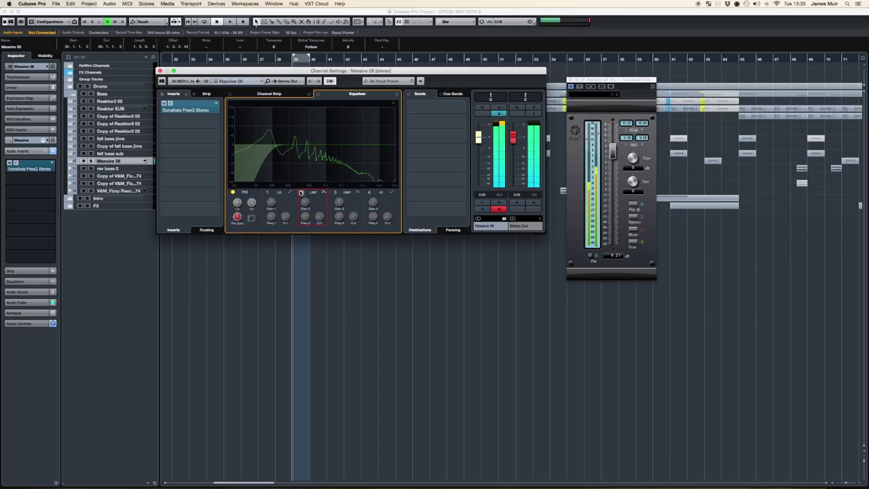
{"action": "left_click", "coordinate": [301, 193]}
{"action": "left_click", "coordinate": [232, 192]}
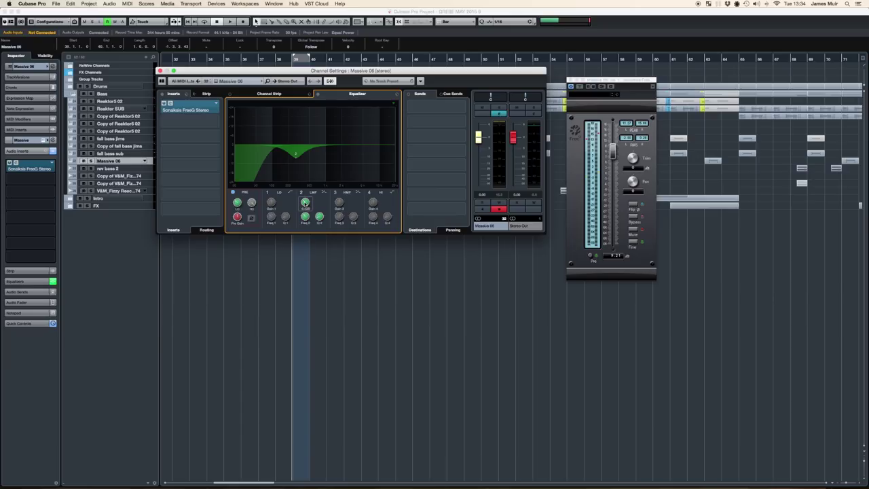
- Play the Massive 06 part, and lower the track's fader slightly in its channel settings
{"action": "key", "text": "space"}
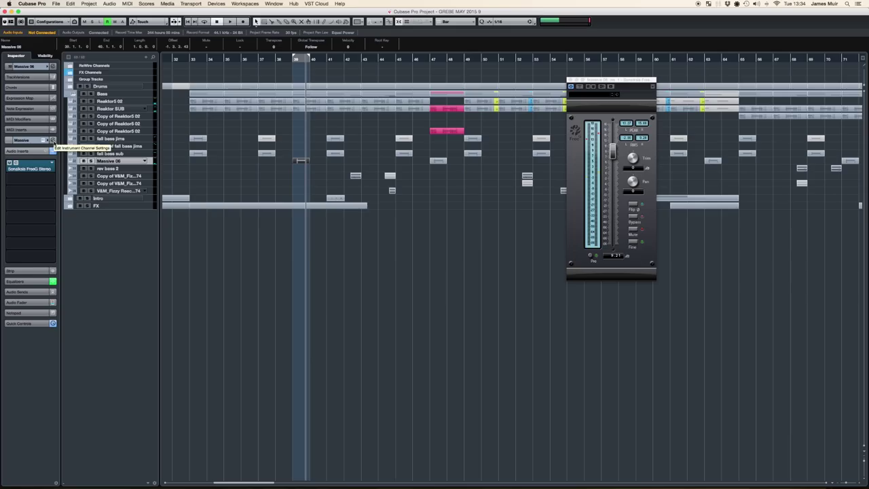
{"action": "left_click", "coordinate": [52, 139]}
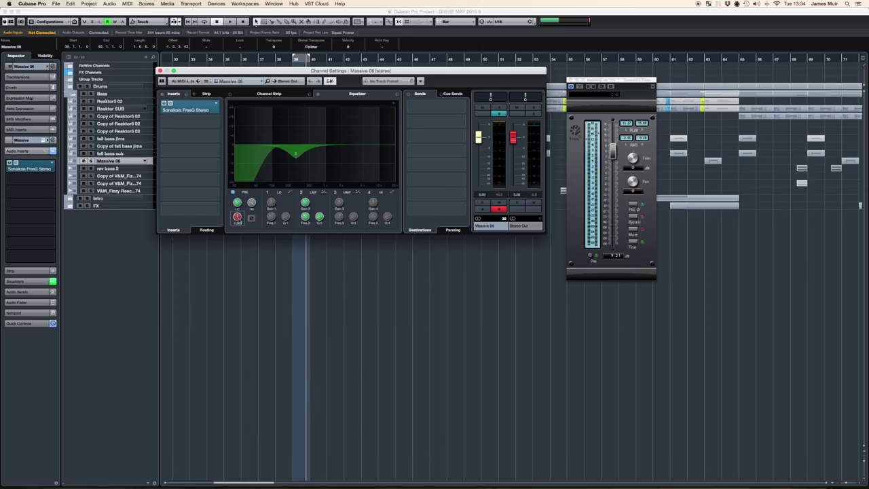
{"action": "left_click_drag", "start_coordinate": [479, 138], "coordinate": [479, 144]}
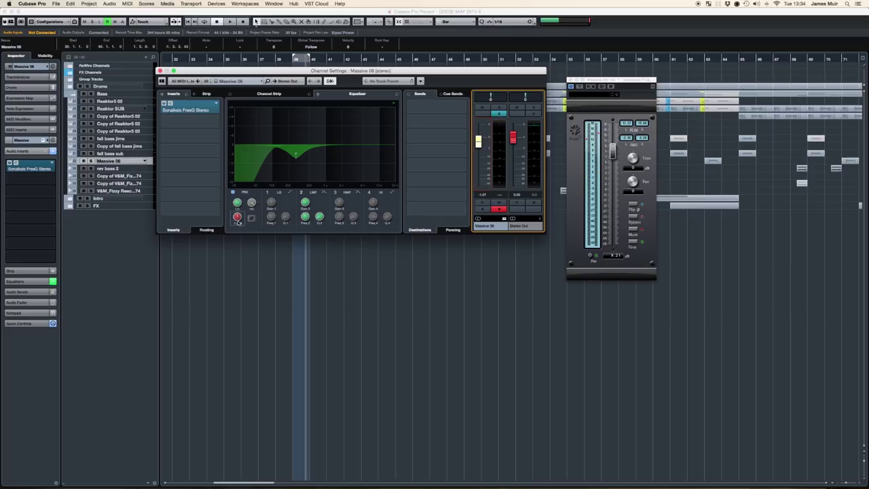
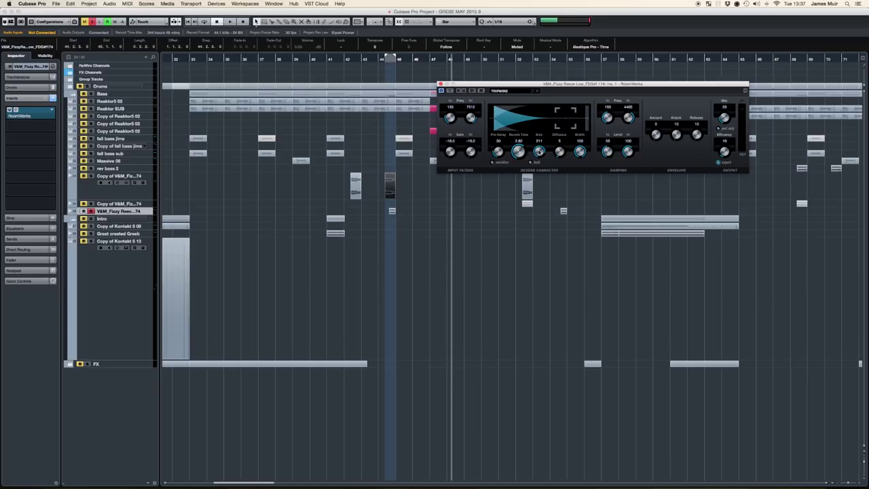
- Compare the V&M_Fizzy Reece bass hit near bar 44 with the RoomWorks reverb active and bypassed, leaving the reverb active
{"action": "left_click", "coordinate": [383, 60]}
{"action": "key", "text": "space"}
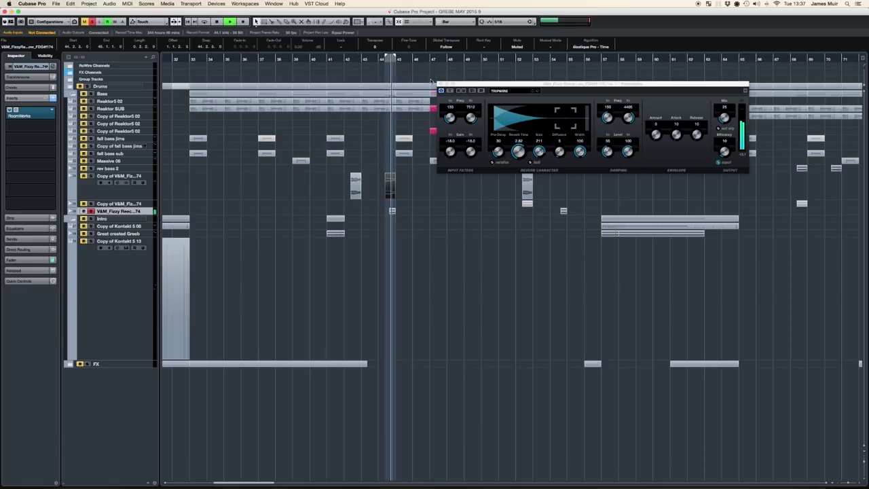
{"action": "key", "text": "space"}
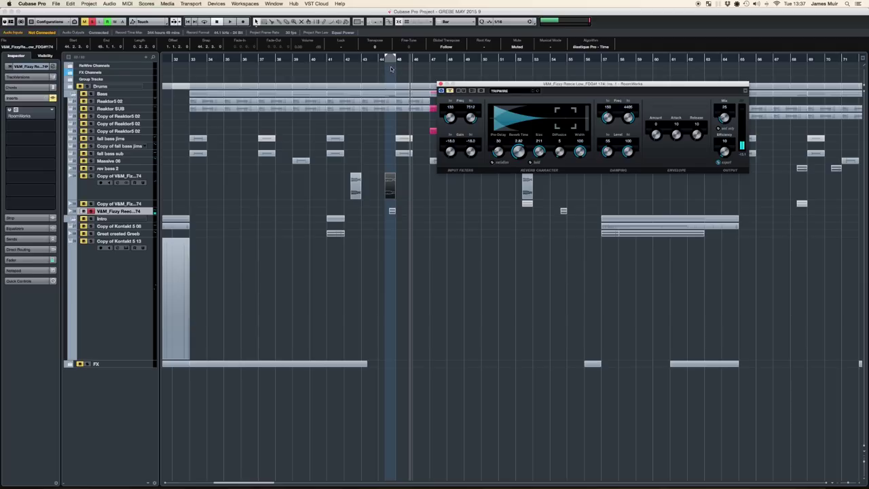
{"action": "left_click", "coordinate": [383, 60]}
{"action": "key", "text": "space"}
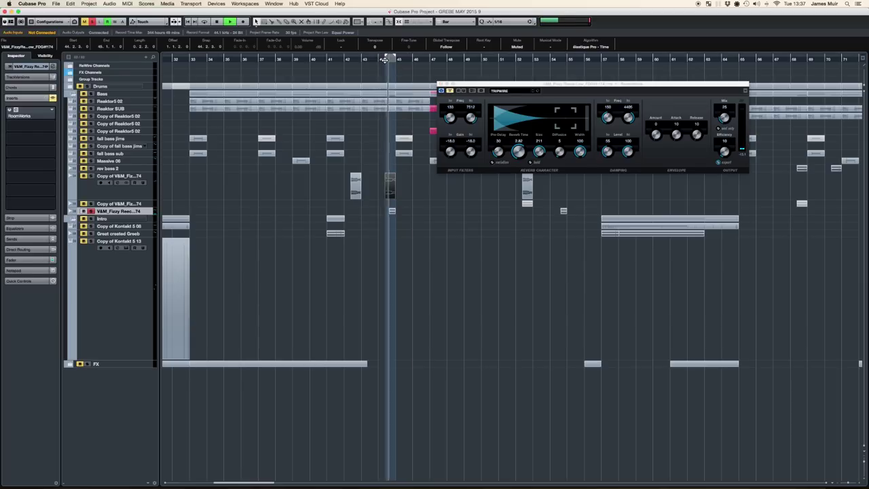
{"action": "key", "text": "space"}
{"action": "left_click", "coordinate": [450, 92]}
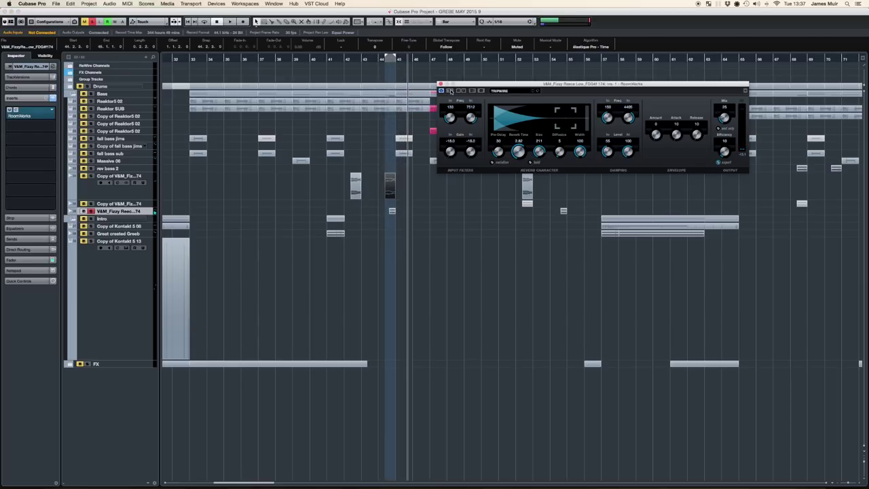
- Play the V&M_Fizzy Reece bass hit from about bar 44 with the RoomWorks reverb active, and view the whole arrangement
{"action": "left_click", "coordinate": [384, 59]}
{"action": "key", "text": "space"}
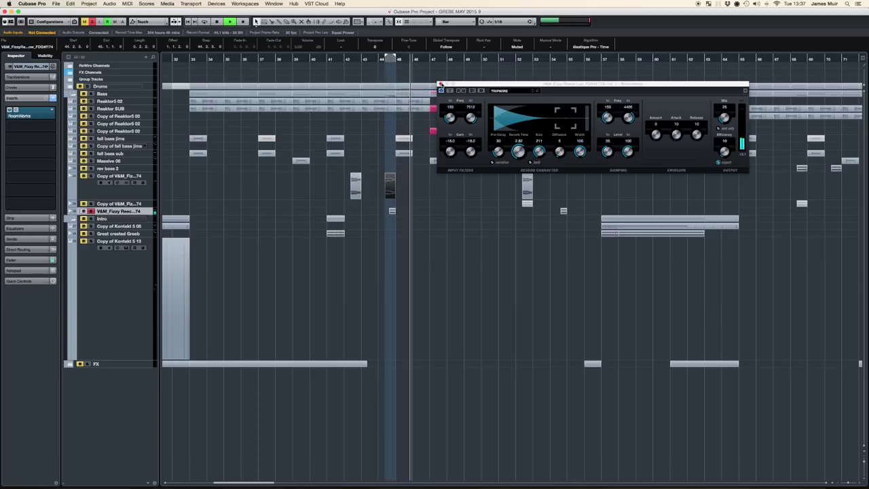
{"action": "left_click", "coordinate": [141, 184]}
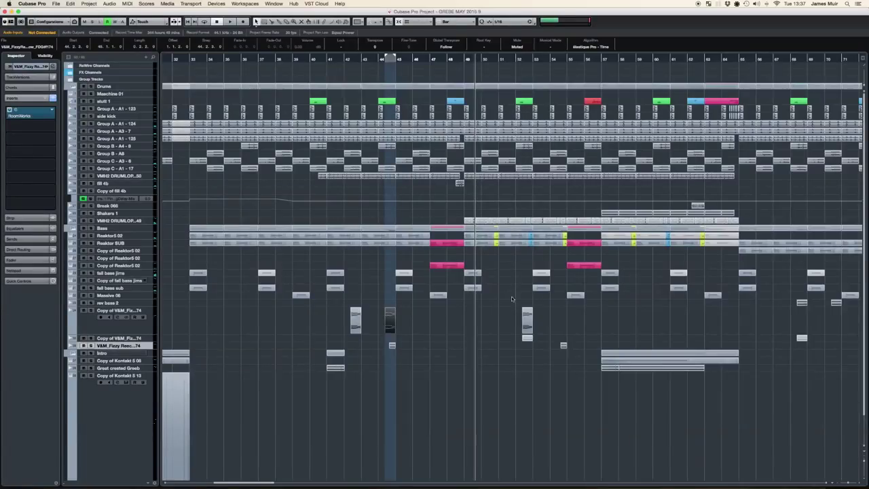
{"action": "scroll", "coordinate": [505, 298], "scroll_direction": "down", "scroll_amount": 2}
{"action": "scroll", "coordinate": [476, 288], "scroll_direction": "up", "scroll_amount": 2}
{"action": "scroll", "coordinate": [453, 282], "scroll_direction": "down", "scroll_amount": 2}
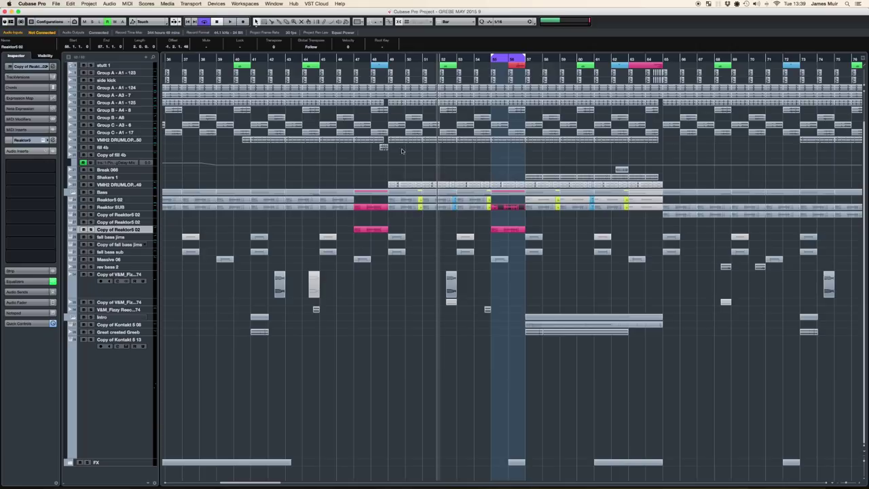
- Play the full arrangement from bar 49 and on through the section at bars 55 to 57
{"action": "left_click", "coordinate": [388, 60]}
{"action": "key", "text": "space"}
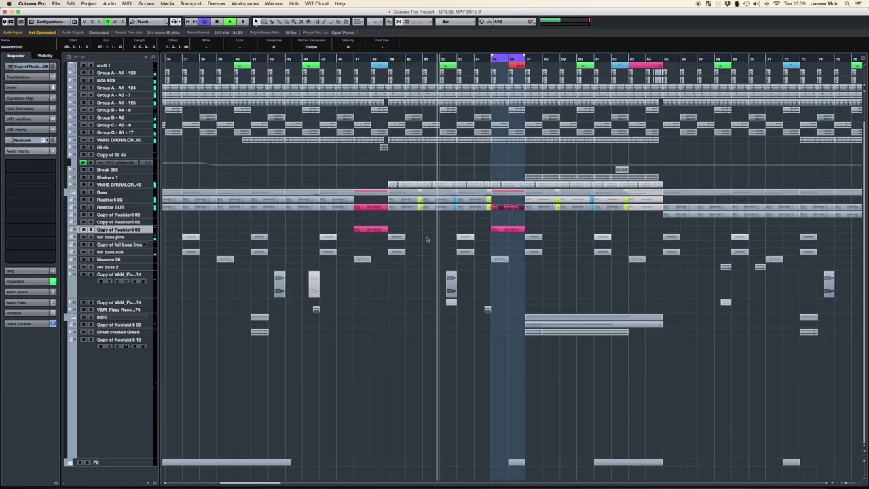
{"action": "scroll", "coordinate": [256, 146], "scroll_direction": "right", "scroll_amount": 5}
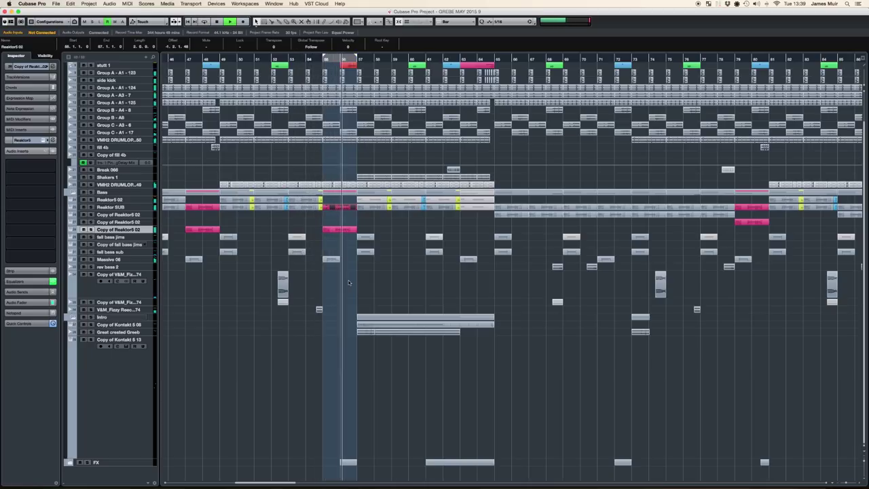
{"action": "key", "text": "space"}
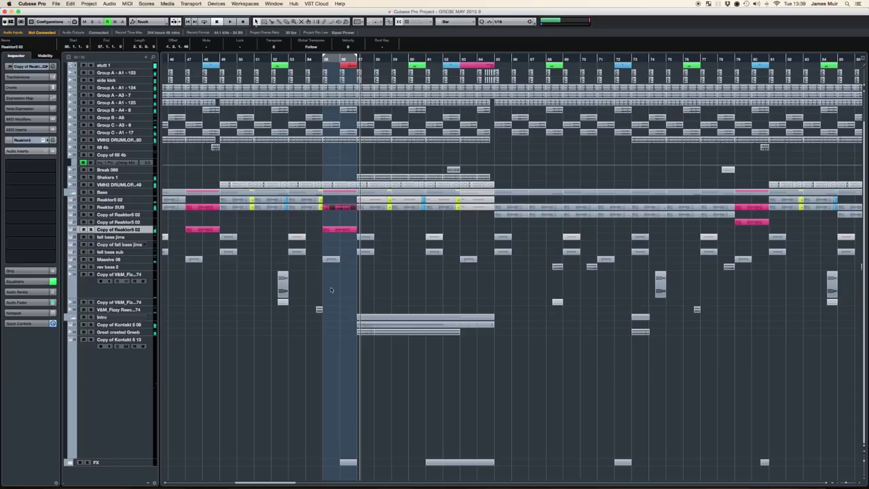
- Solo the TAPR REV 1 track in the FX folder and play it with cycle playback over bars 55 and 56
{"action": "left_click_drag", "start_coordinate": [351, 61], "coordinate": [362, 102]}
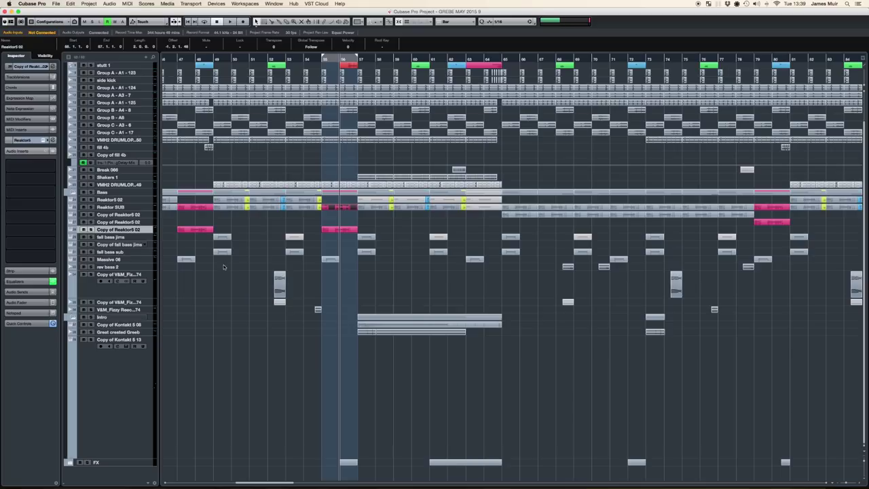
{"action": "left_click", "coordinate": [69, 462]}
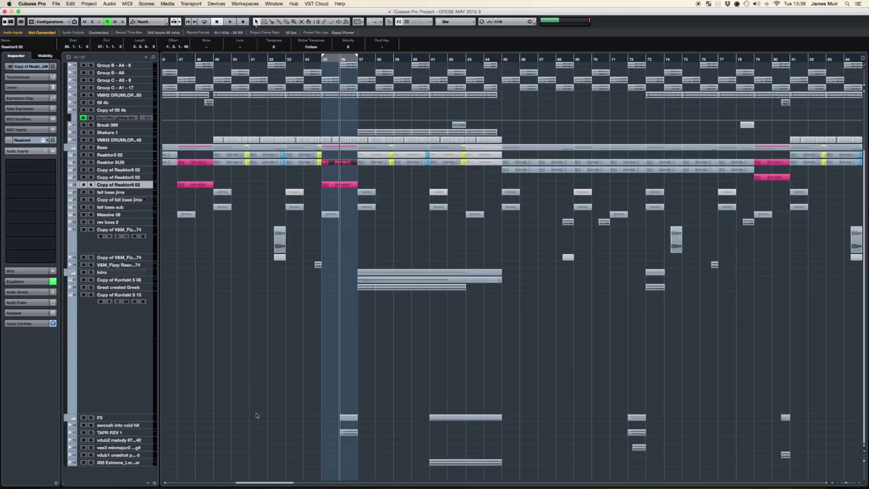
{"action": "left_click", "coordinate": [91, 432]}
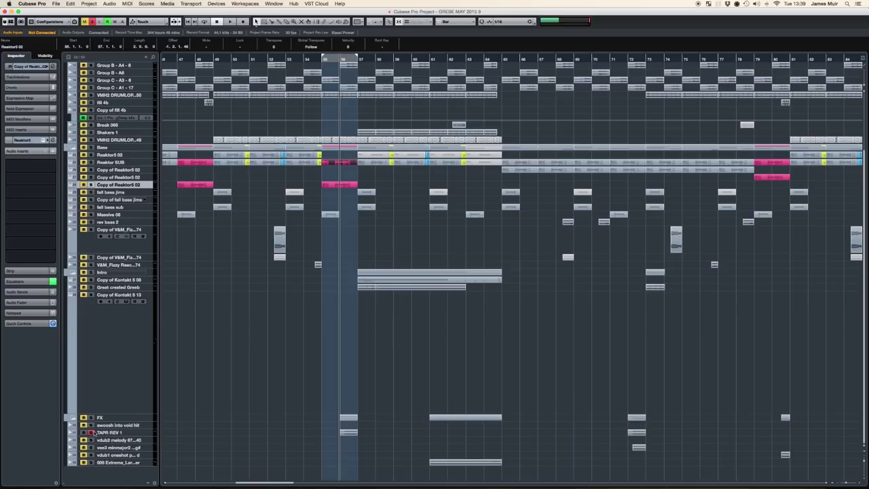
{"action": "left_click", "coordinate": [122, 436]}
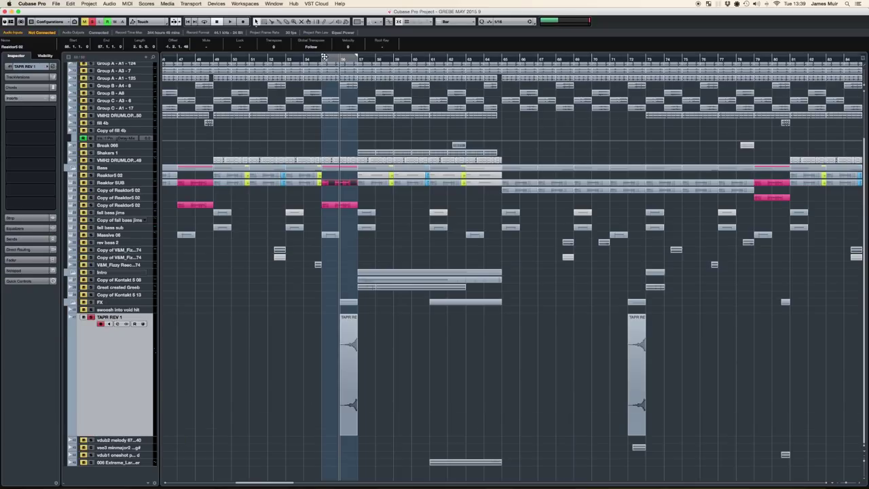
{"action": "left_click", "coordinate": [203, 22]}
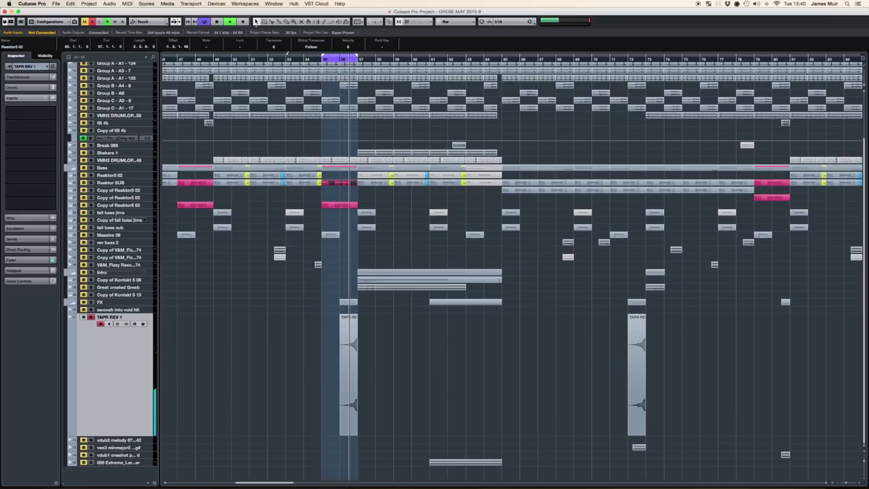
{"action": "key", "text": "space"}
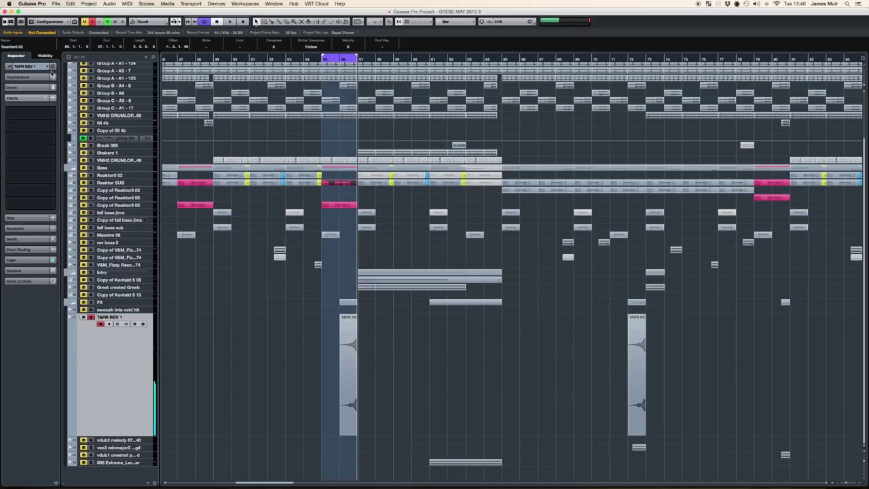
- Inspect the channel settings of TAPR REV 1 with the output chain hidden, and close them
{"action": "left_click", "coordinate": [53, 66]}
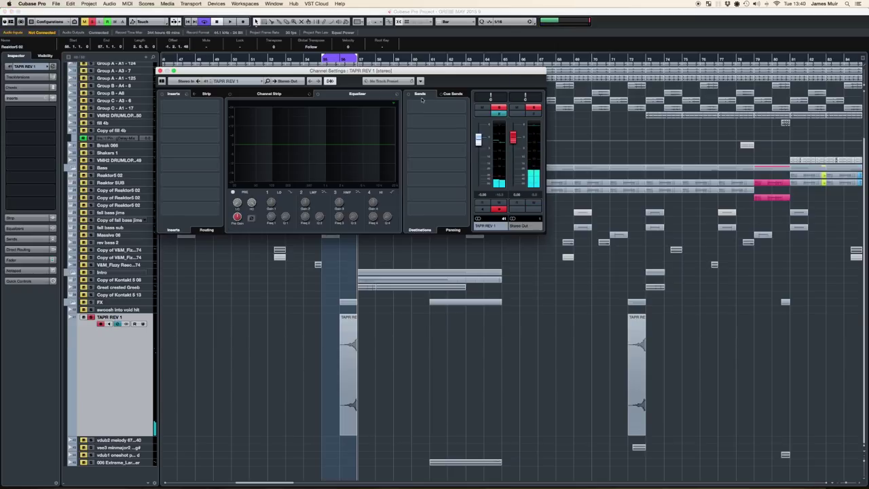
{"action": "left_click", "coordinate": [330, 81]}
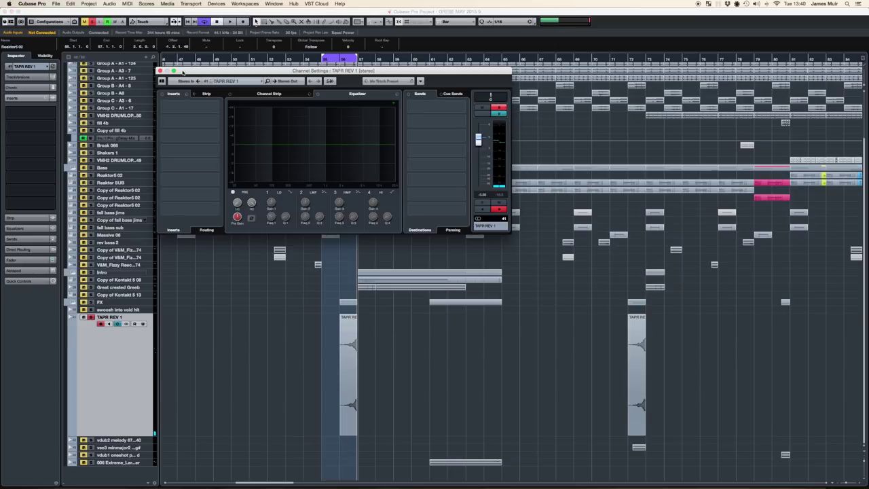
{"action": "left_click", "coordinate": [162, 70]}
{"action": "scroll", "coordinate": [365, 148], "scroll_direction": "up", "scroll_amount": 3}
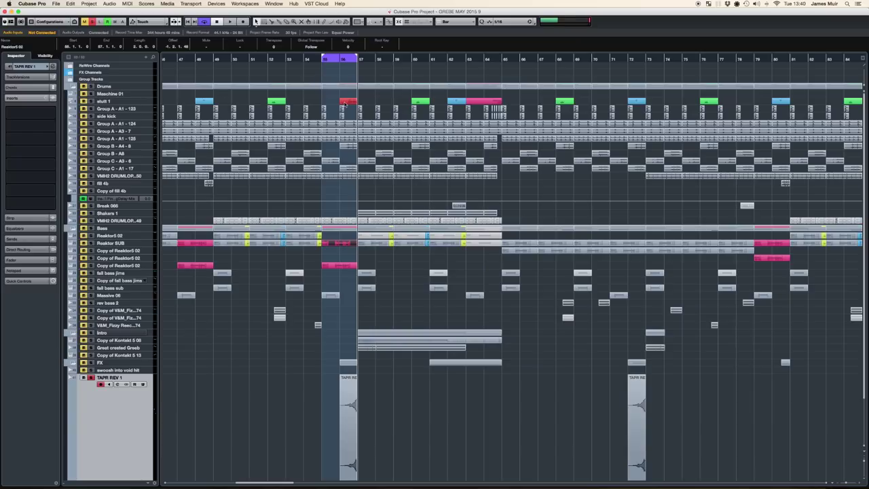
- Solo the Drums folder and play the looped bars 55 and 56 to hear the stutter part
{"action": "left_click", "coordinate": [330, 59]}
{"action": "key", "text": "space"}
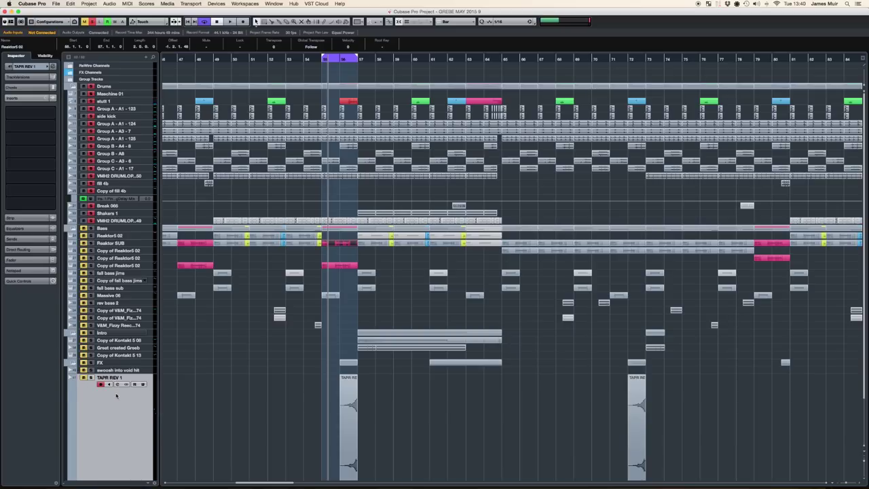
{"action": "key", "text": "space"}
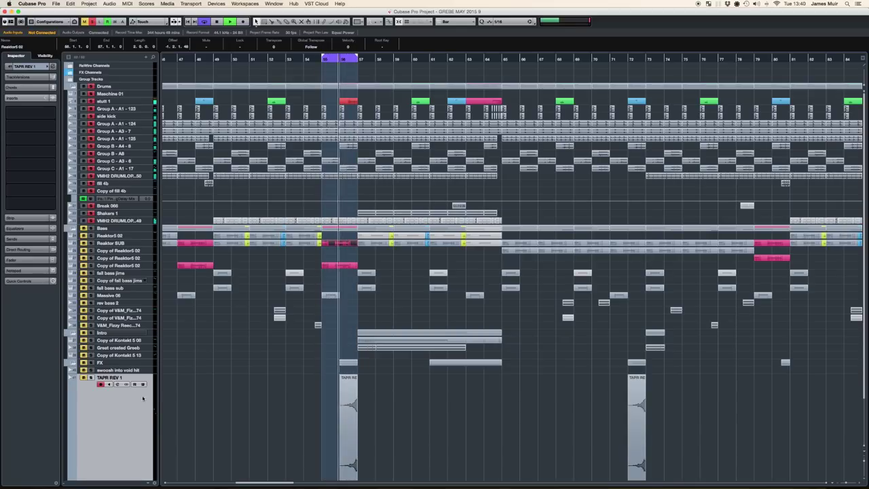
{"action": "key", "text": "space"}
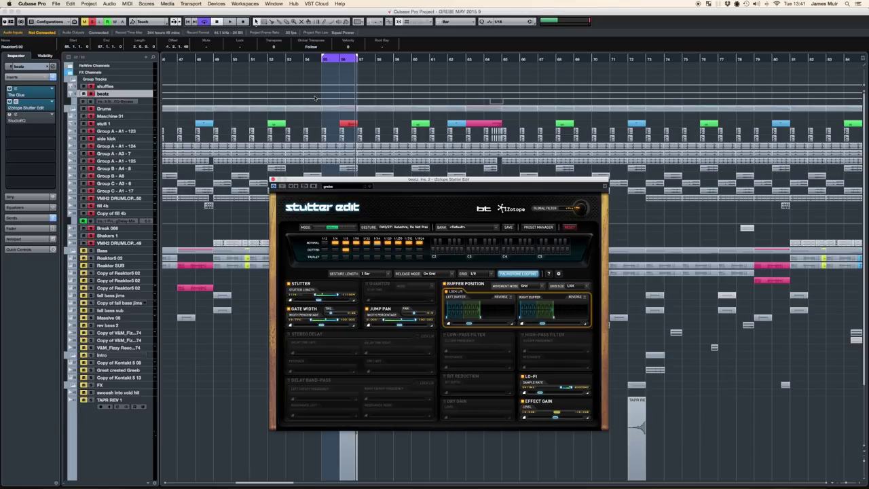
- Play the soloed drums from bar 55 with cycle playback off, comparing Stutter Edit's gesture with Lo-Fi off and on
{"action": "left_click", "coordinate": [259, 59]}
{"action": "key", "text": "space"}
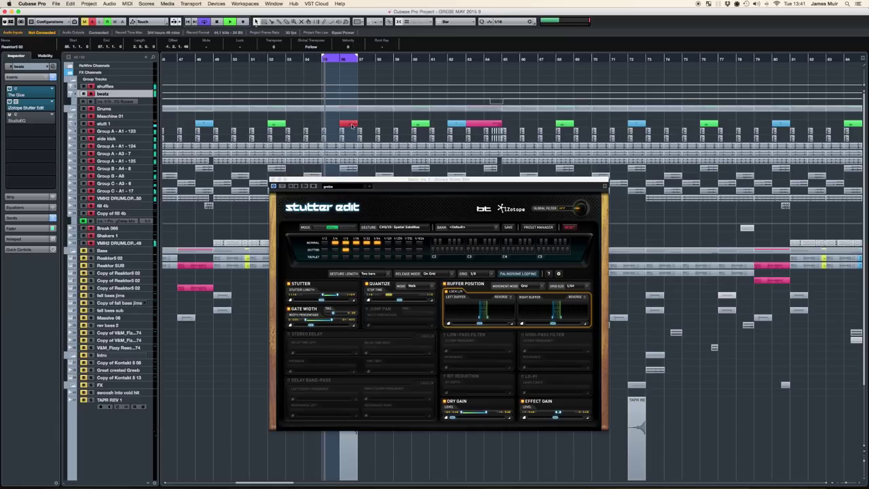
{"action": "left_click", "coordinate": [204, 22]}
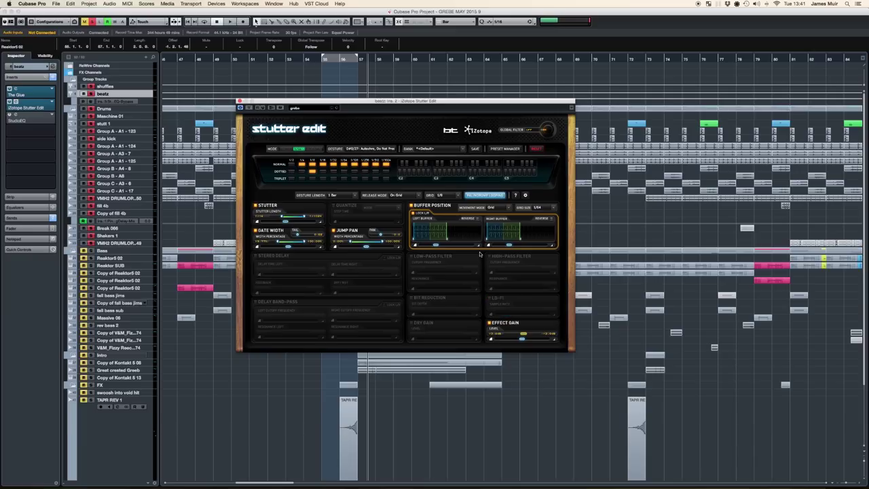
{"action": "key", "text": "space"}
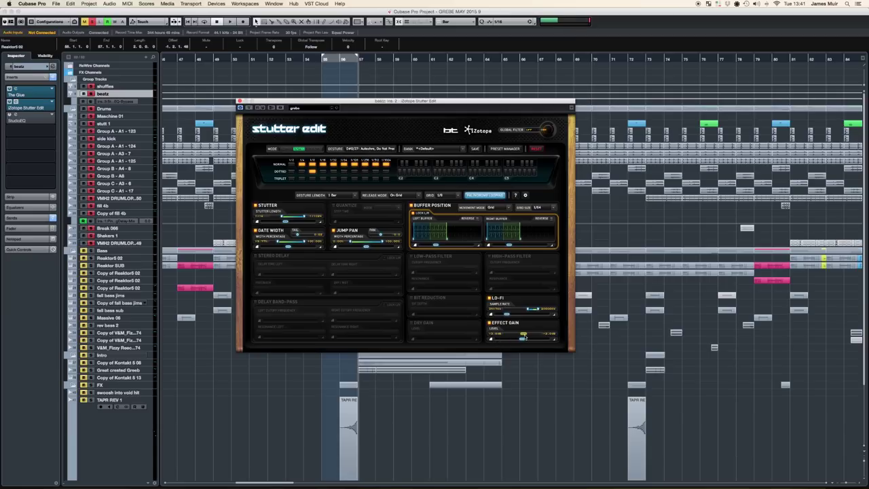
{"action": "double_click", "coordinate": [322, 60]}
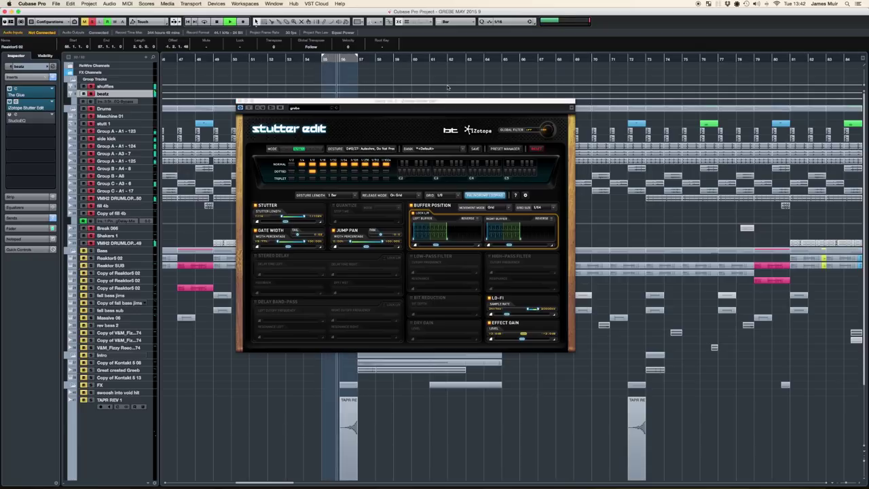
{"action": "key", "text": "space"}
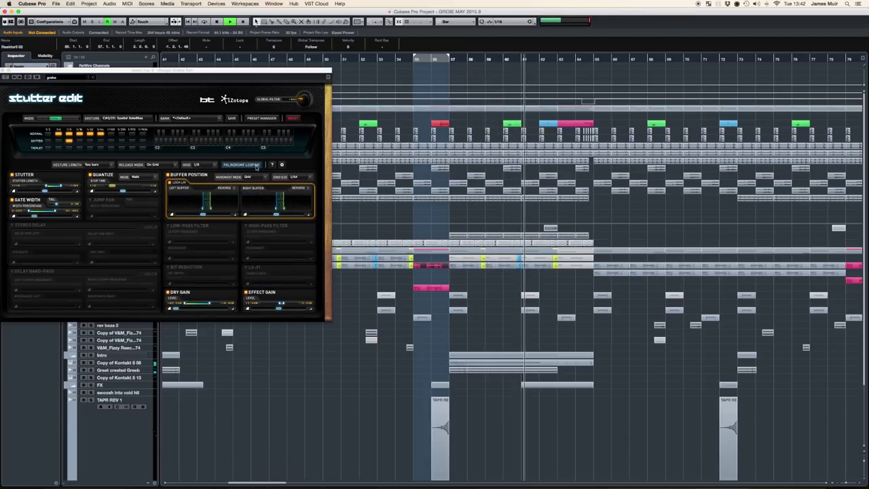
- Play the full mix through the stutt 1 events around bars 61 to 65 while watching the gestures in Stutter Edit
{"action": "left_click_drag", "start_coordinate": [315, 66], "coordinate": [410, 62]}
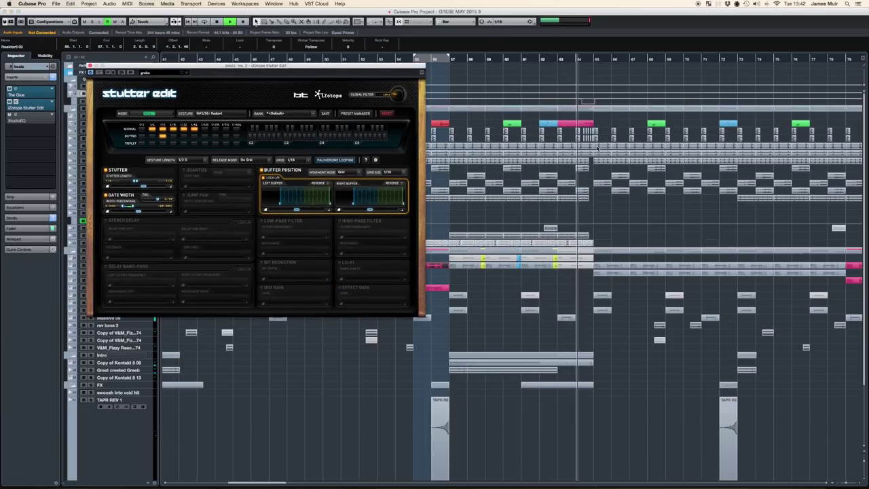
{"action": "key", "text": "space"}
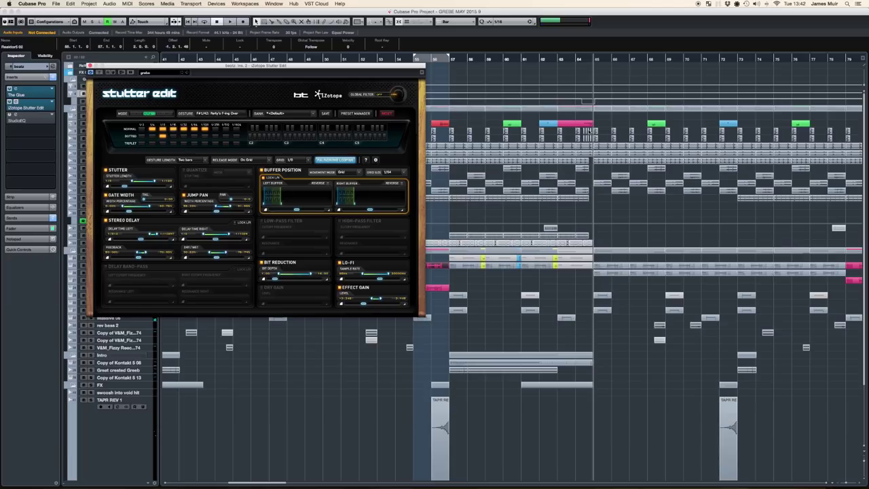
{"action": "key", "text": "space"}
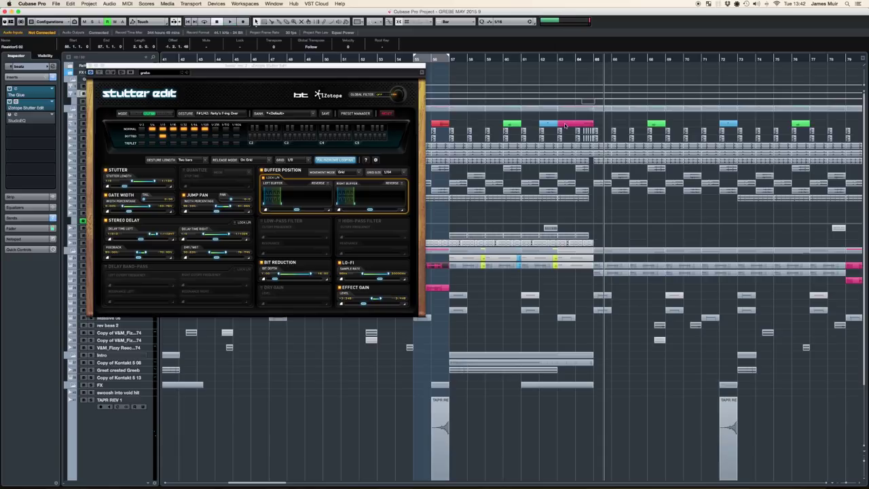
{"action": "left_click", "coordinate": [539, 59]}
{"action": "key", "text": "space"}
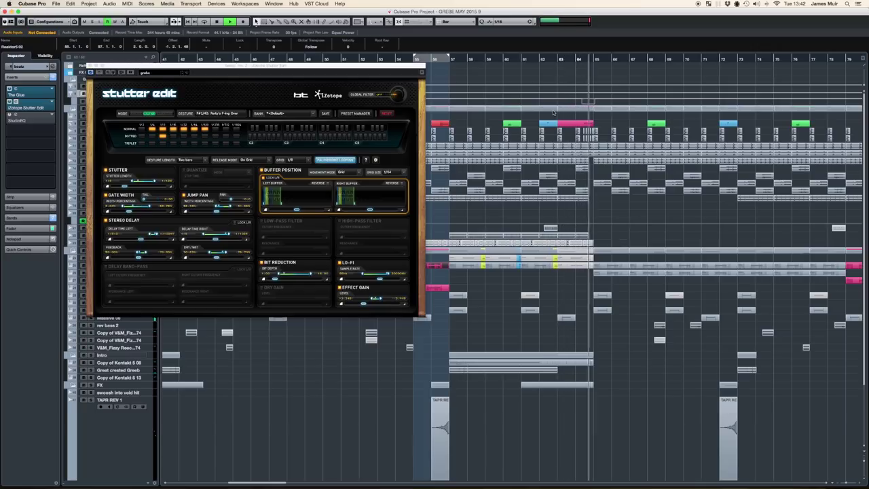
{"action": "key", "text": "space"}
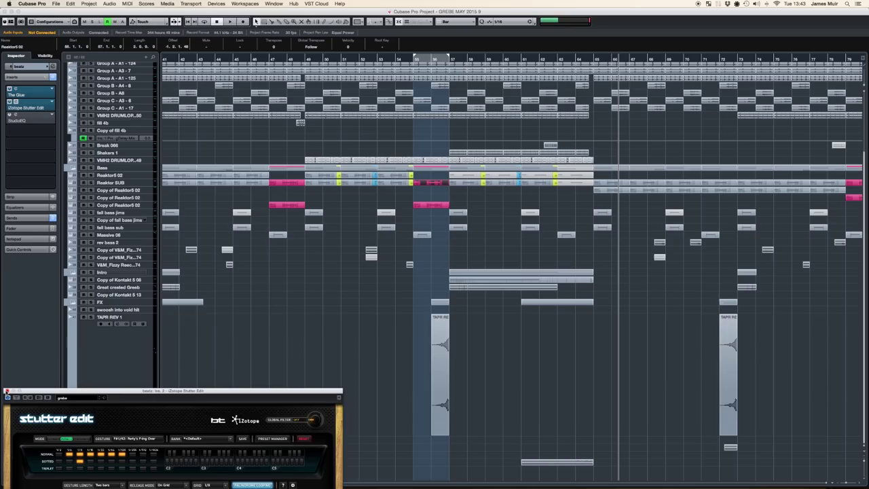
- Close Stutter Edit, select the 006 Extreme track in the FX folder and examine where its clips sit in the arrangement
{"action": "left_click", "coordinate": [6, 391]}
{"action": "left_click", "coordinate": [124, 464]}
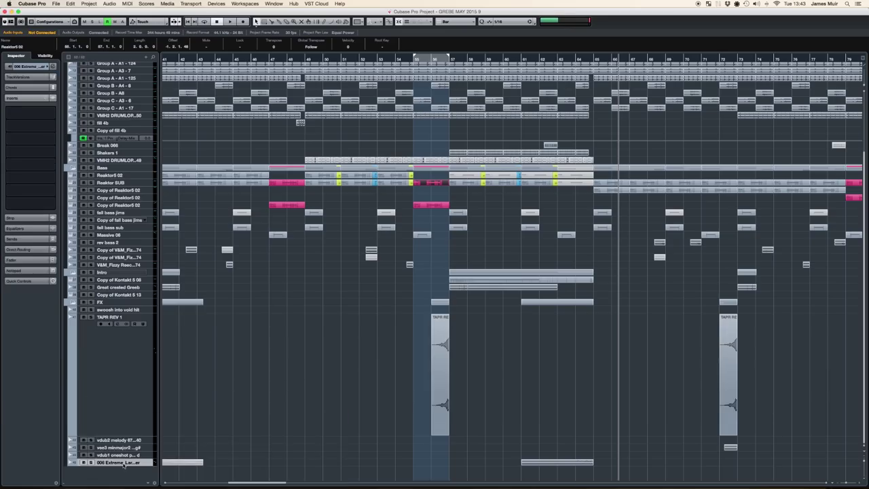
{"action": "scroll", "coordinate": [280, 444], "scroll_direction": "left", "scroll_amount": 10}
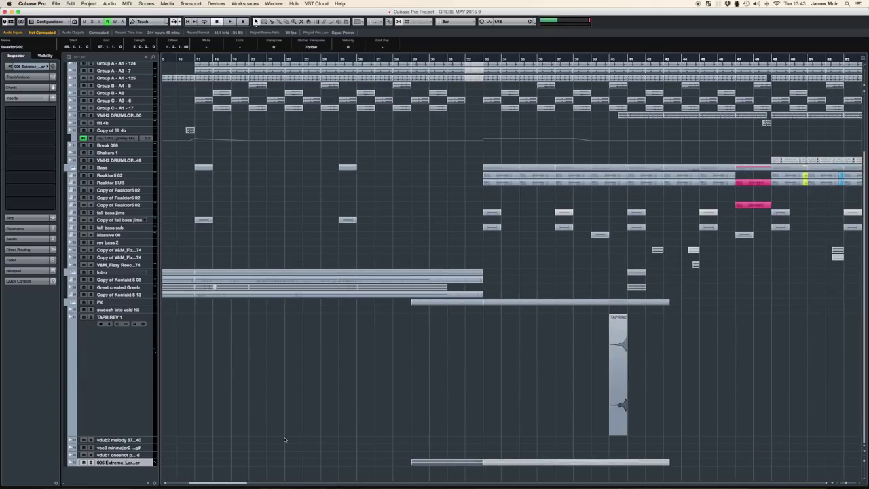
{"action": "scroll", "coordinate": [439, 457], "scroll_direction": "right", "scroll_amount": 10}
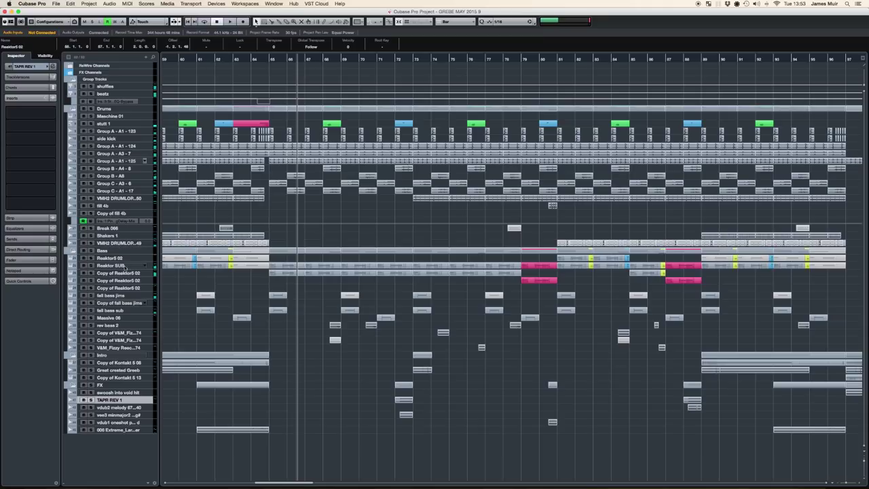
- Compare the Razor patches of the Reaktor5 02 track and its copy below Reaktor SUB, and close both instrument windows
{"action": "left_click", "coordinate": [129, 274]}
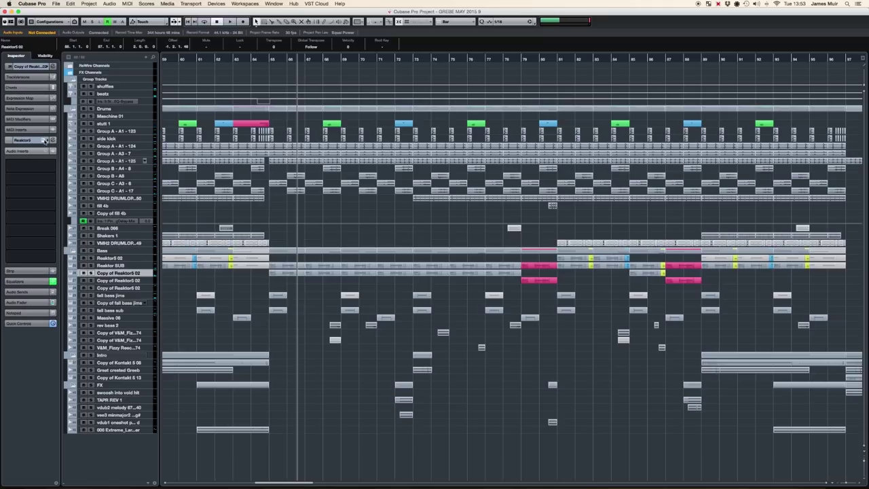
{"action": "left_click", "coordinate": [45, 141]}
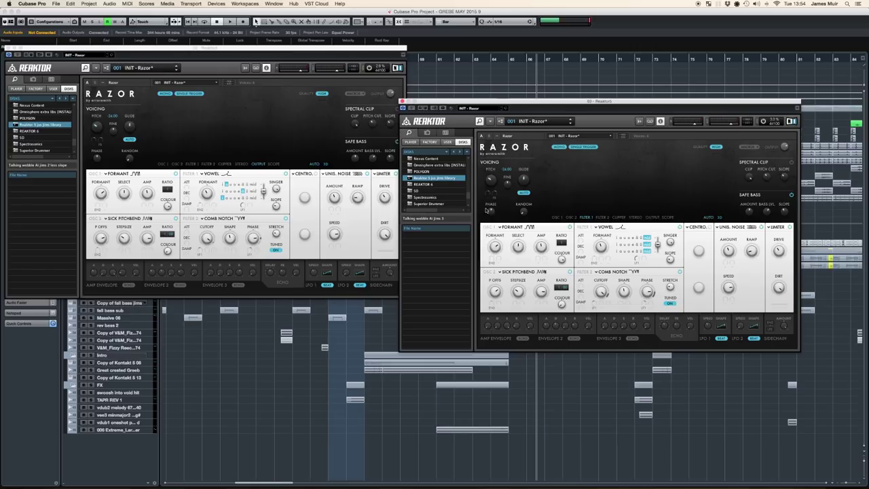
{"action": "left_click", "coordinate": [7, 48]}
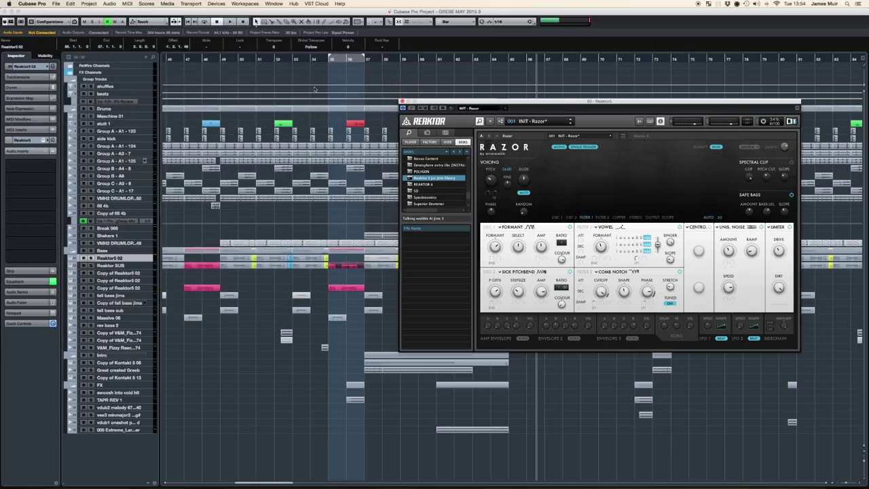
{"action": "left_click", "coordinate": [401, 100]}
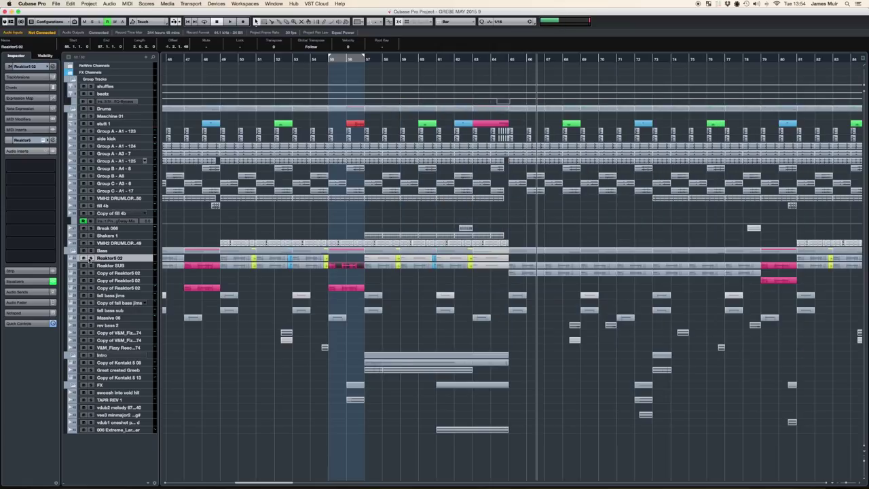
- Solo Reaktor5 02 and its copy below Reaktor SUB, play them from bars 52 and 65 to compare, and clear the solos
{"action": "left_click", "coordinate": [90, 258]}
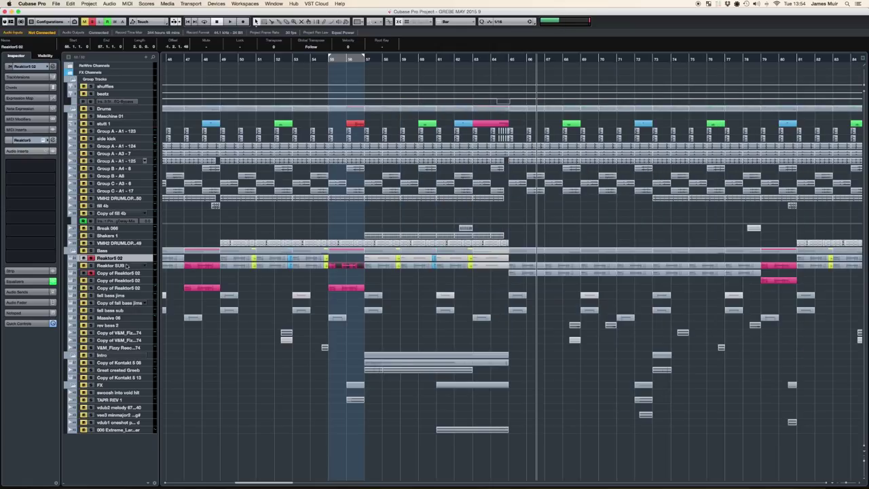
{"action": "left_click", "coordinate": [275, 59]}
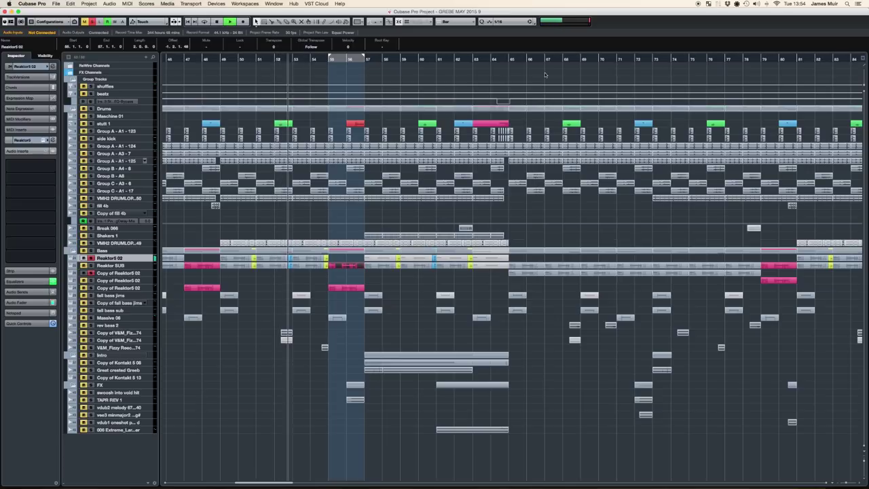
{"action": "left_click", "coordinate": [509, 59]}
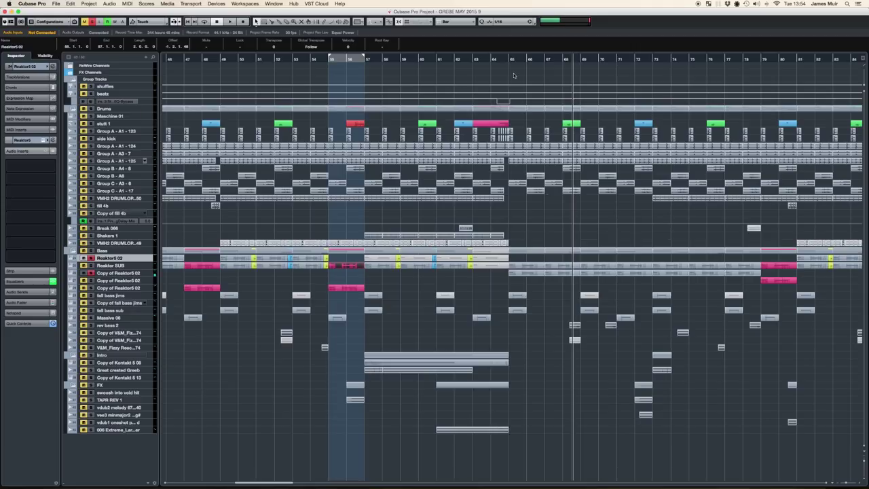
{"action": "left_click", "coordinate": [509, 59]}
{"action": "key", "text": "space"}
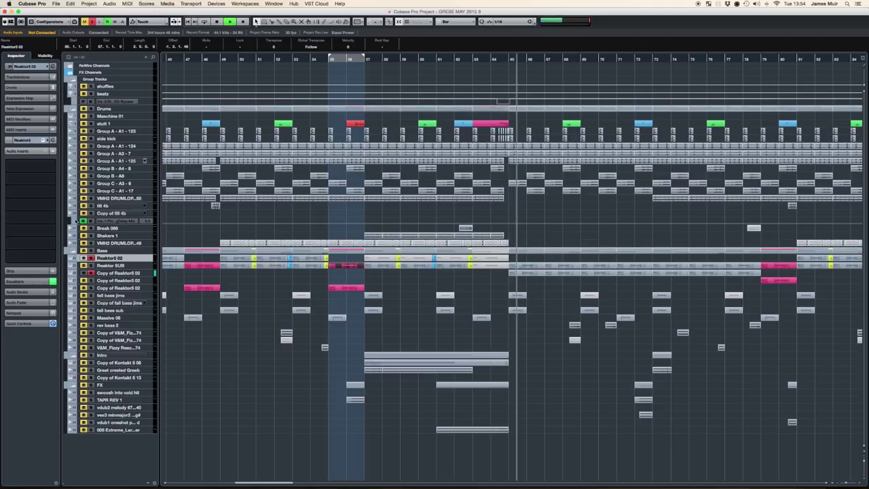
{"action": "key", "text": "space"}
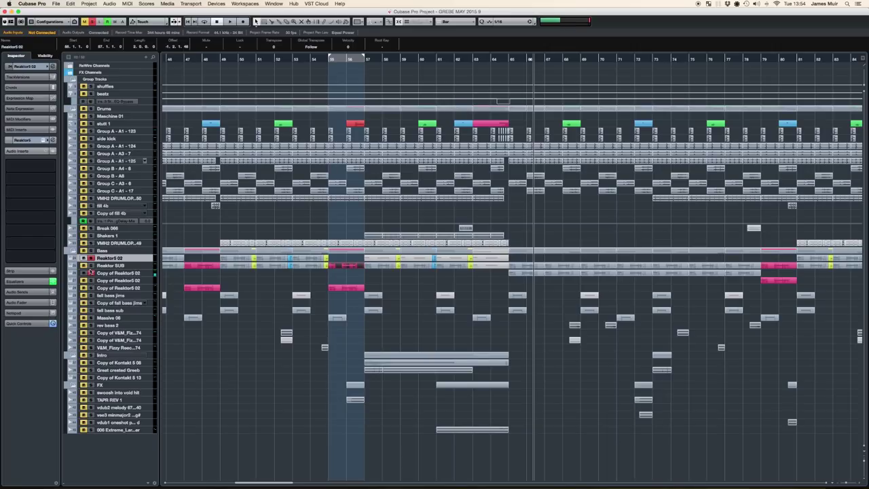
{"action": "left_click", "coordinate": [91, 258]}
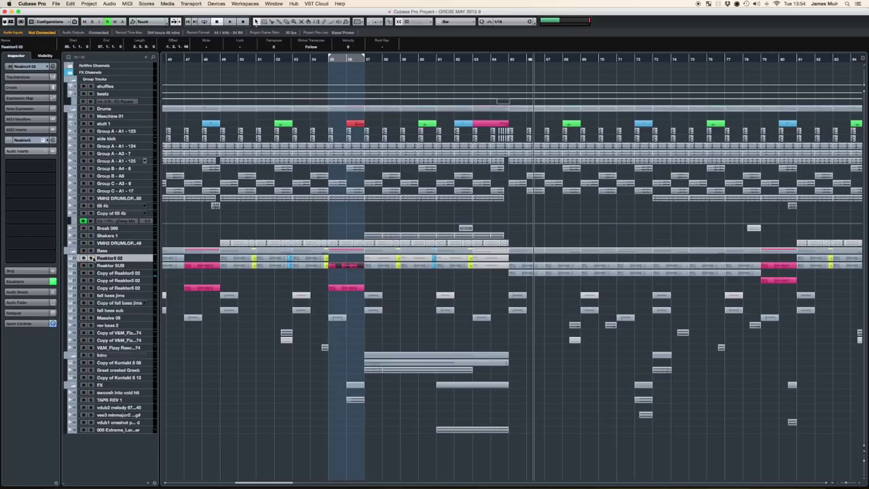
- Play the full mix from about bar 64 and set the locators around the rev bass 2 clip at bar 68
{"action": "left_click", "coordinate": [495, 59]}
{"action": "key", "text": "space"}
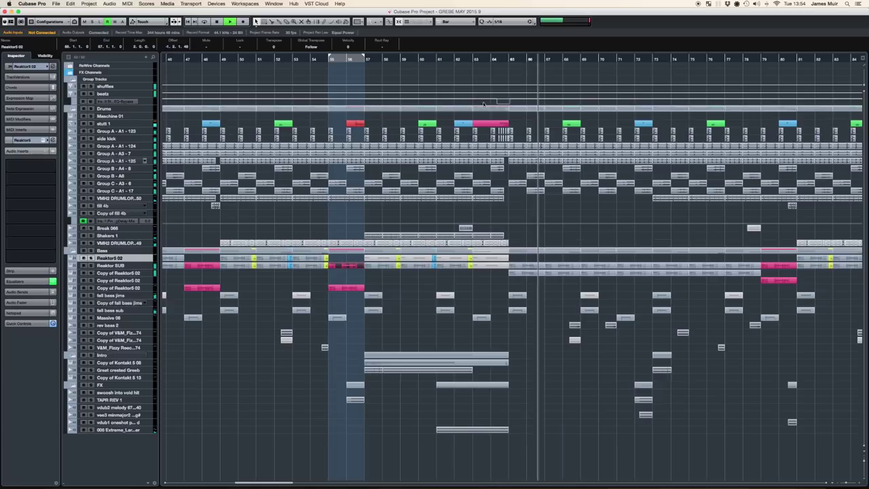
{"action": "scroll", "coordinate": [519, 136], "scroll_direction": "right", "scroll_amount": 10}
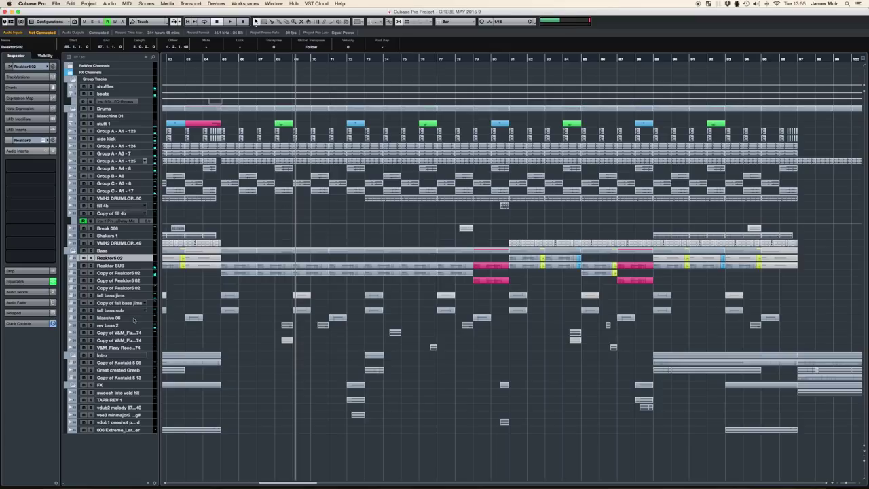
{"action": "left_click", "coordinate": [127, 326]}
{"action": "left_click", "coordinate": [287, 325]}
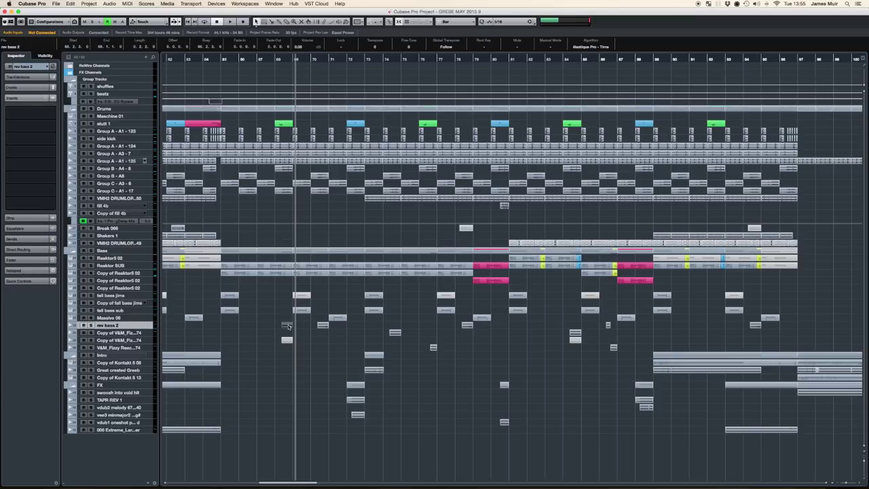
{"action": "key", "text": "p"}
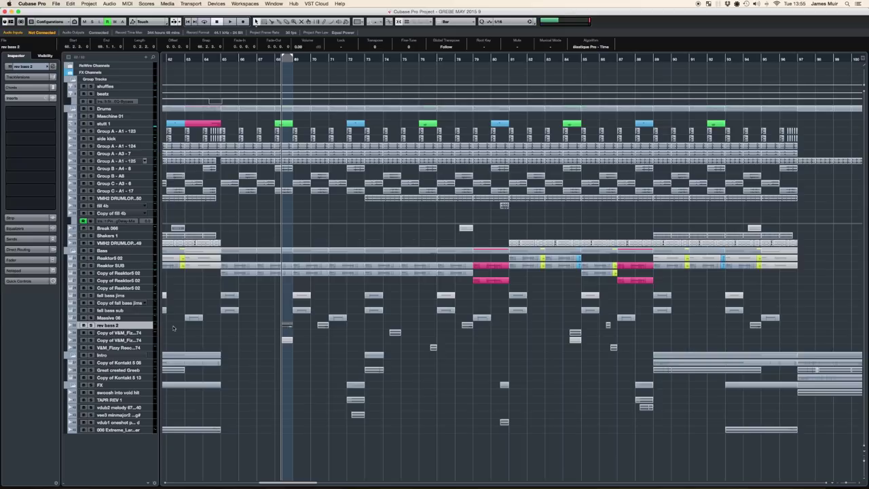
- Enlarge the rev bass 2 track, solo it and play its bar 68 clip with cycle playback on
{"action": "left_click_drag", "start_coordinate": [149, 329], "coordinate": [150, 377]}
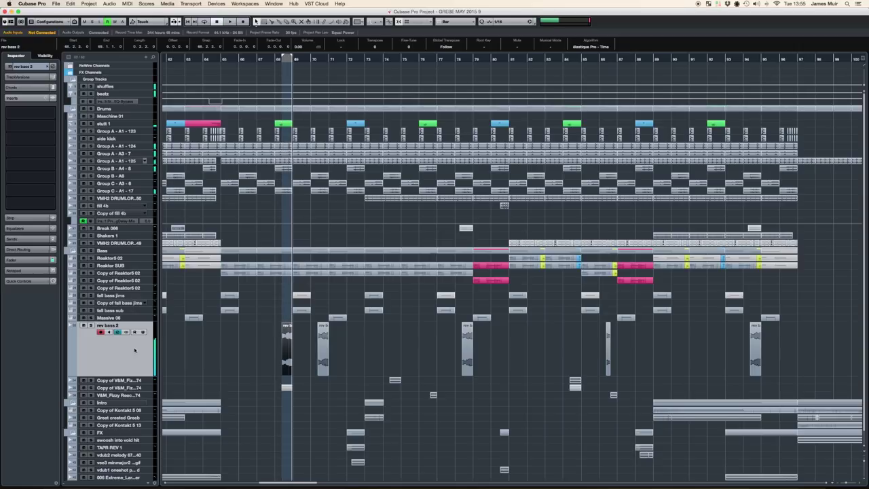
{"action": "left_click", "coordinate": [90, 326]}
{"action": "key", "text": "space"}
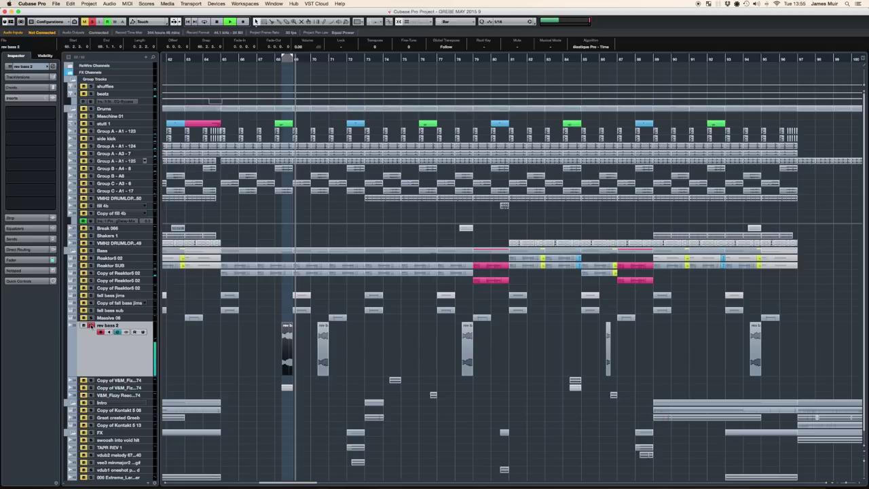
{"action": "key", "text": "space"}
{"action": "key", "text": "space"}
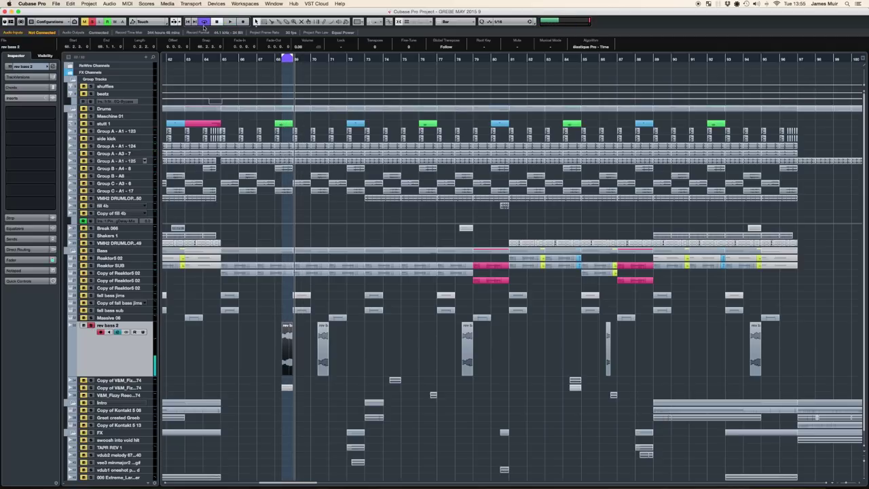
{"action": "key", "text": "space"}
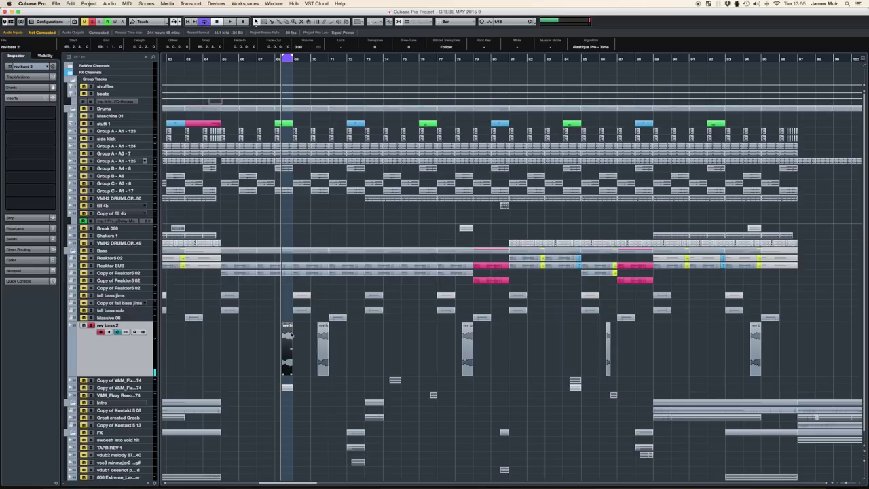
- Try the Reverse process on the rev bass 2 clip at bar 68 and audition it in the cycle
{"action": "left_click", "coordinate": [111, 5]}
{"action": "mouse_move", "coordinate": [127, 14]}
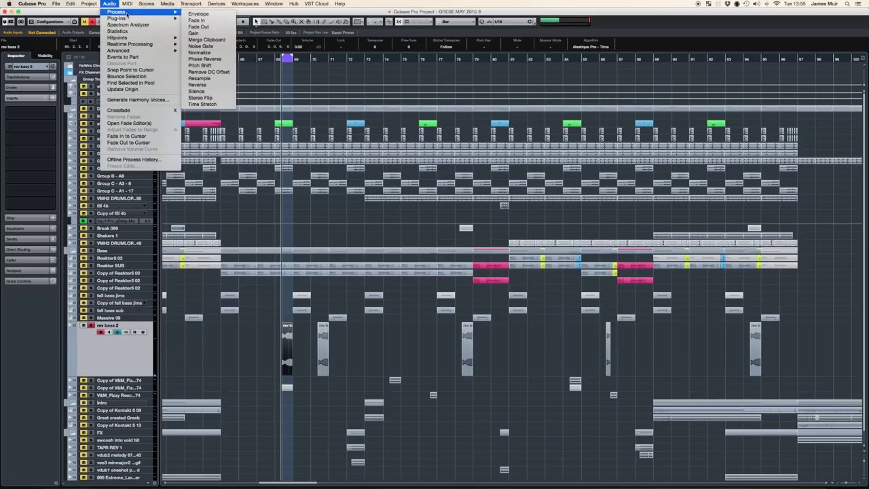
{"action": "left_click", "coordinate": [212, 86]}
{"action": "left_click", "coordinate": [400, 167]}
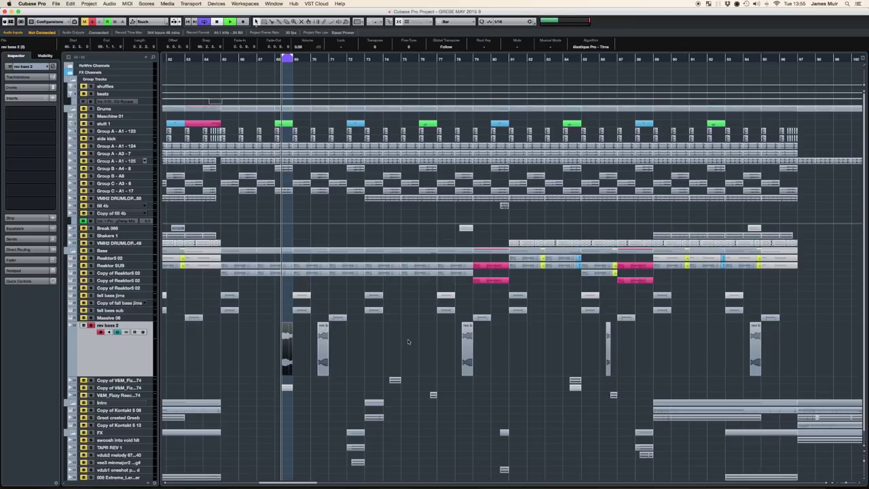
{"action": "key", "text": "space"}
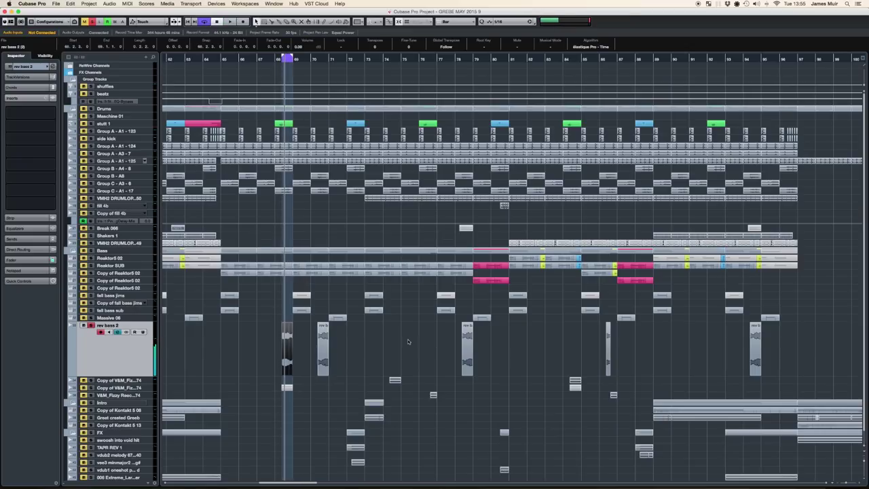
{"action": "key", "text": "space"}
{"action": "key", "text": "space"}
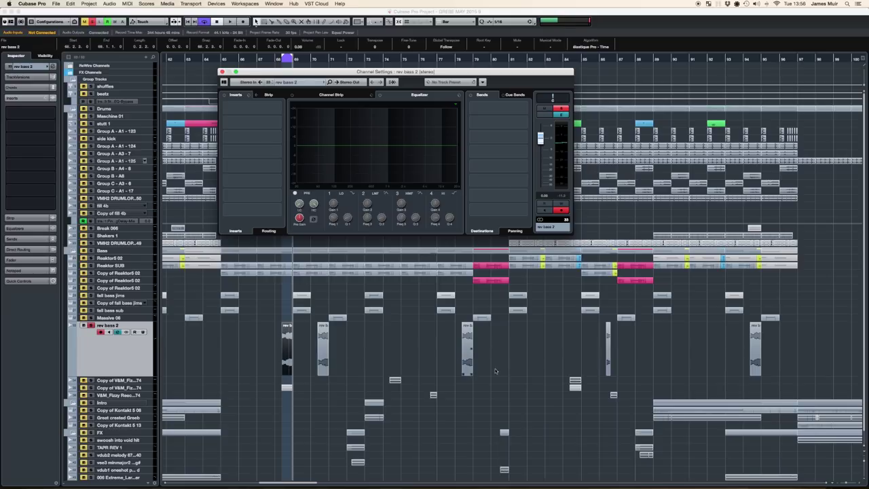
- Close the rev bass 2 channel settings, clear the solo and play the full mix from bar 65 with cycle playback off
{"action": "left_click_drag", "start_coordinate": [849, 483], "coordinate": [845, 483]}
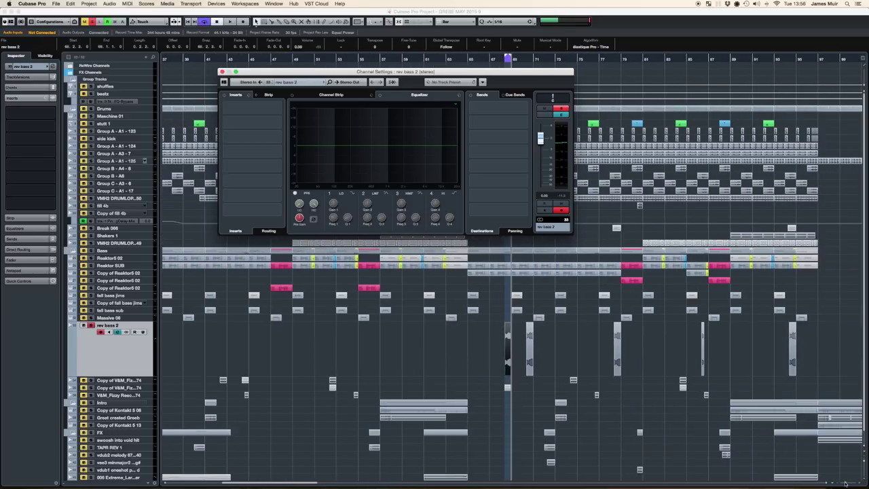
{"action": "left_click_drag", "start_coordinate": [474, 76], "coordinate": [332, 161]}
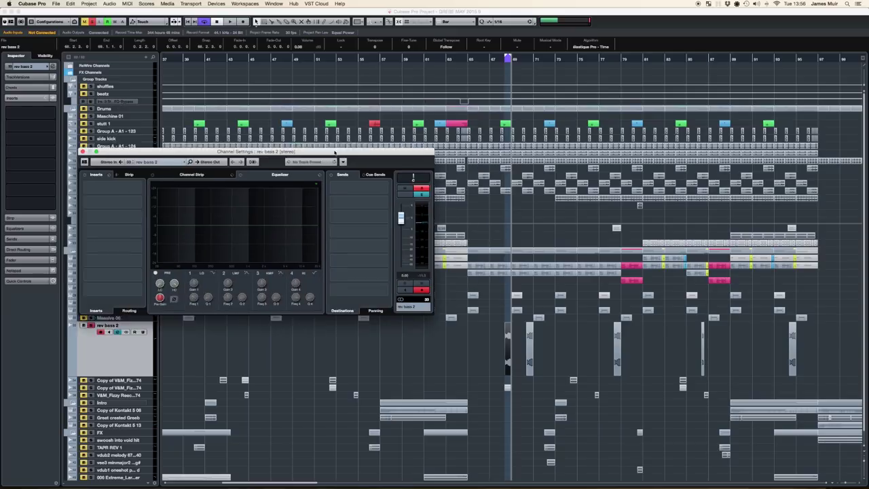
{"action": "left_click", "coordinate": [492, 58]}
{"action": "key", "text": "space"}
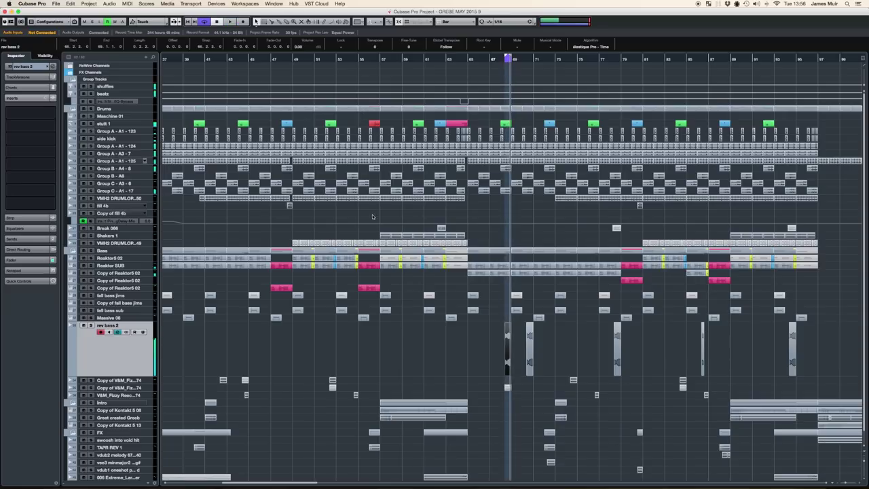
{"action": "left_click", "coordinate": [467, 59]}
{"action": "key", "text": "space"}
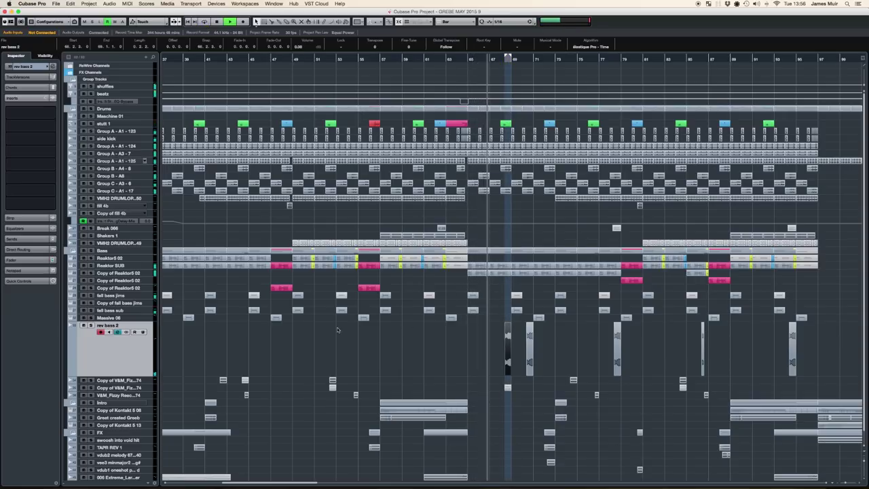
{"action": "scroll", "coordinate": [429, 336], "scroll_direction": "right", "scroll_amount": 6}
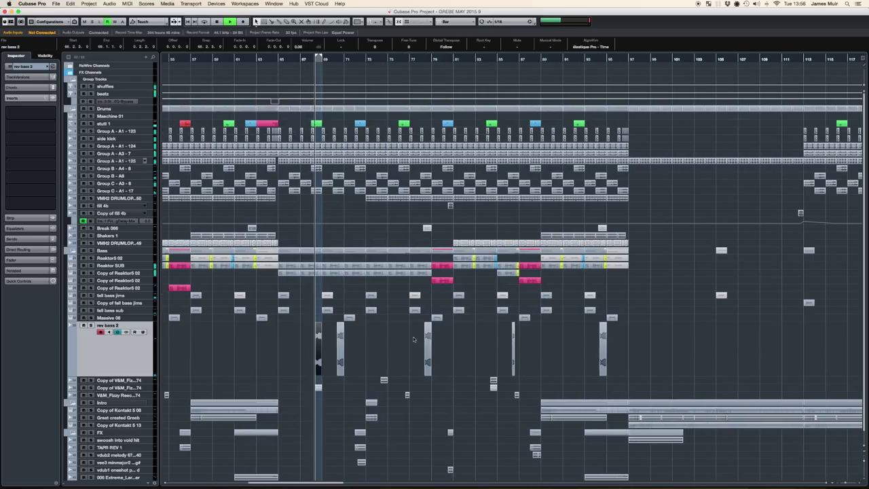
{"action": "scroll", "coordinate": [360, 328], "scroll_direction": "down", "scroll_amount": 1}
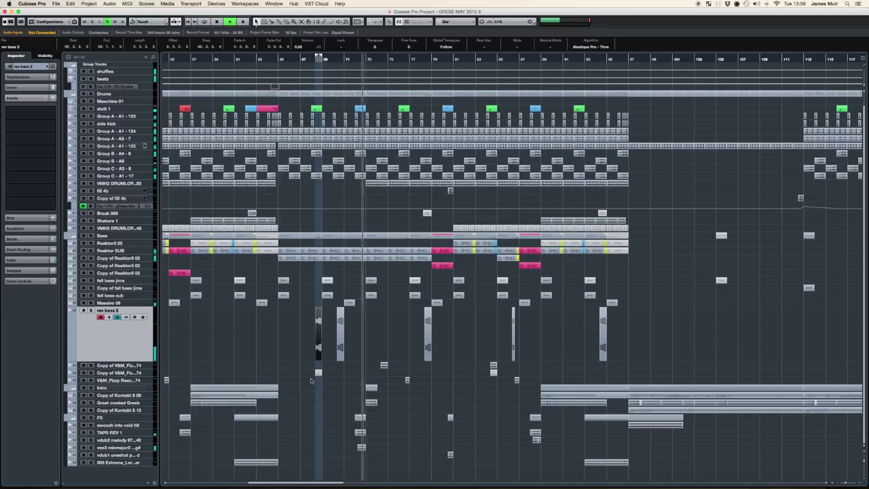
- Solo the vee3 minmajor2 clip at bar 72, check its channel settings, and play it in the full mix with cycle off
{"action": "left_click", "coordinate": [92, 448]}
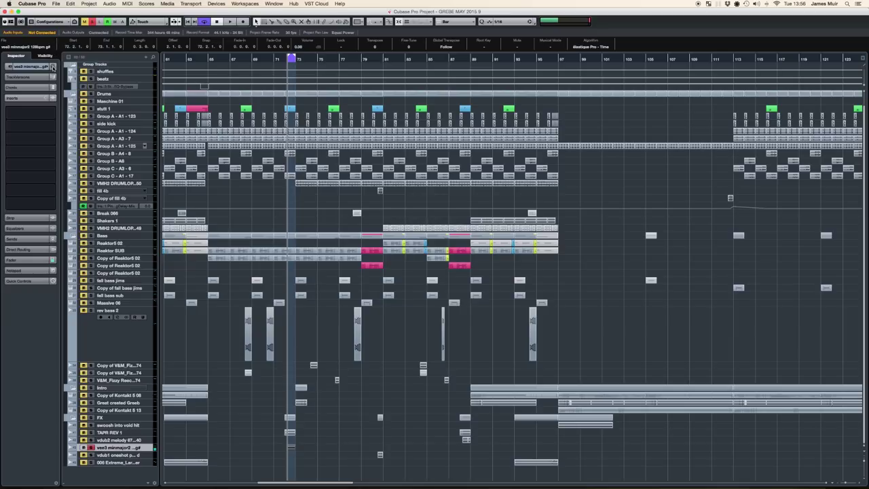
{"action": "left_click", "coordinate": [53, 67]}
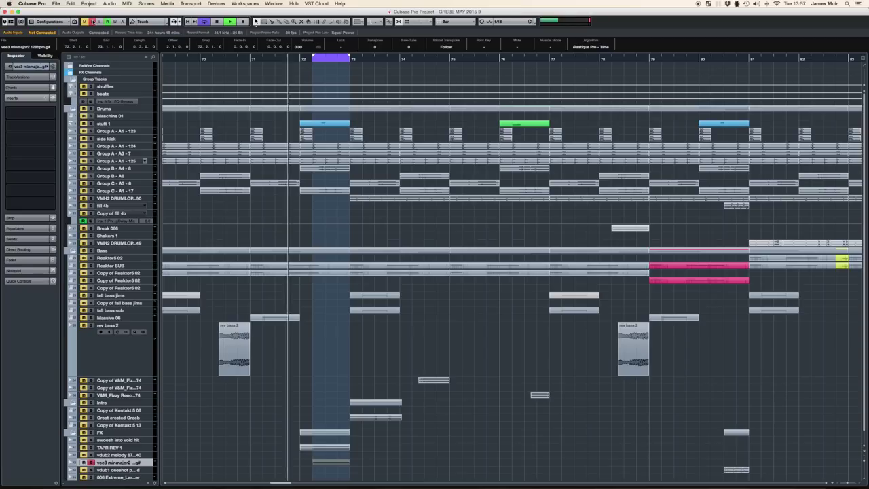
{"action": "left_click", "coordinate": [93, 22]}
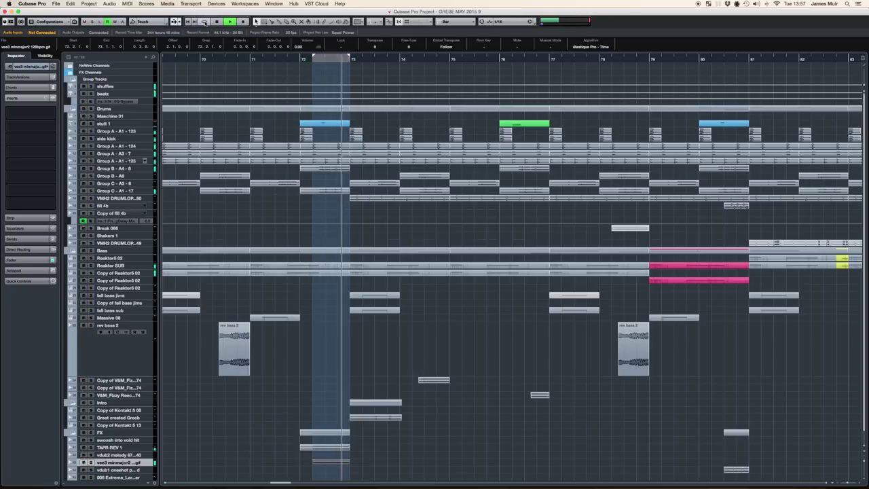
{"action": "scroll", "coordinate": [290, 114], "scroll_direction": "down", "scroll_amount": 1}
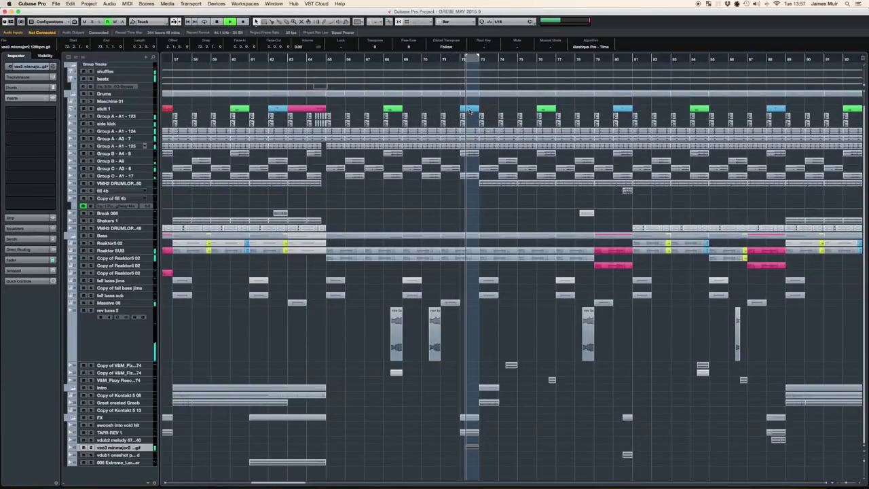
- Solo the drums and play the blue stutt 1 event at bar 72 without and with the vee3 minmajor2 track
{"action": "key", "text": "space"}
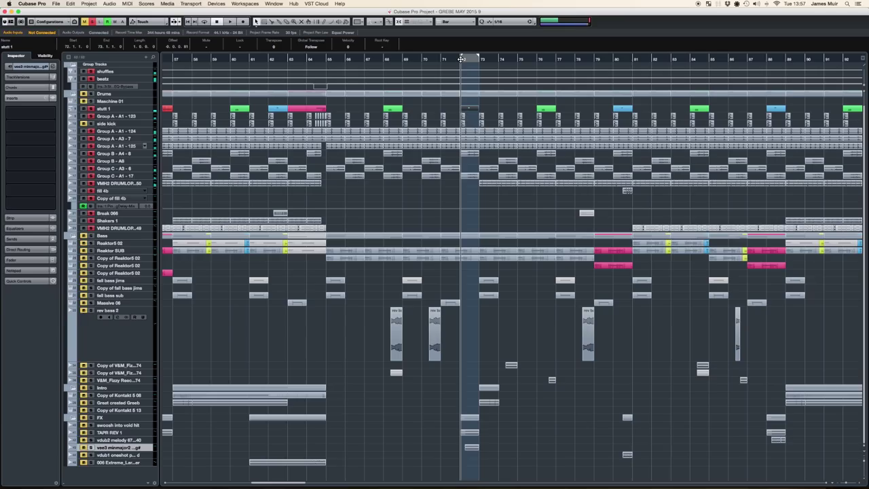
{"action": "key", "text": "space"}
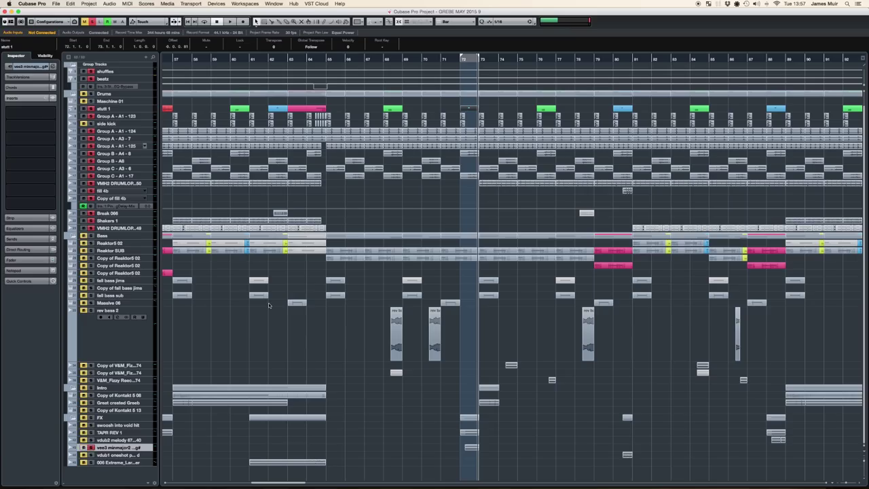
{"action": "key", "text": "space"}
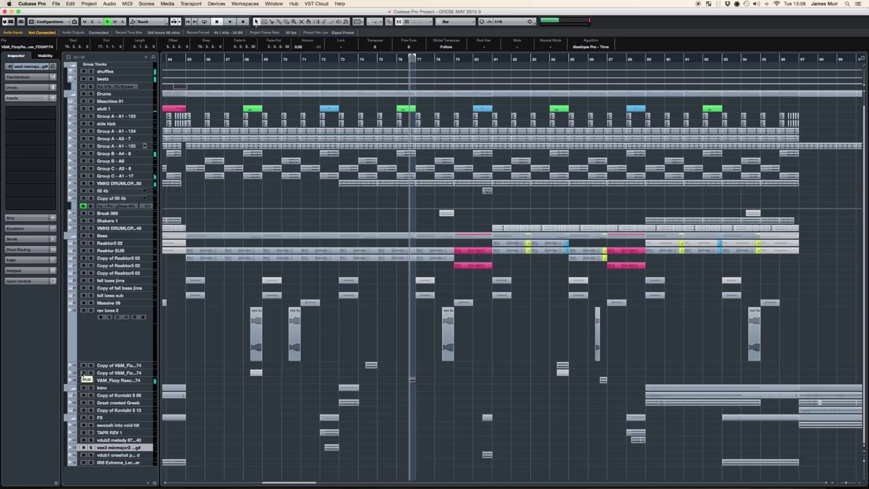
- Solo the V&M_Fizzy Reece track, play its clip at bar 76 and examine its RoomWorks reverb insert
{"action": "key", "text": "space"}
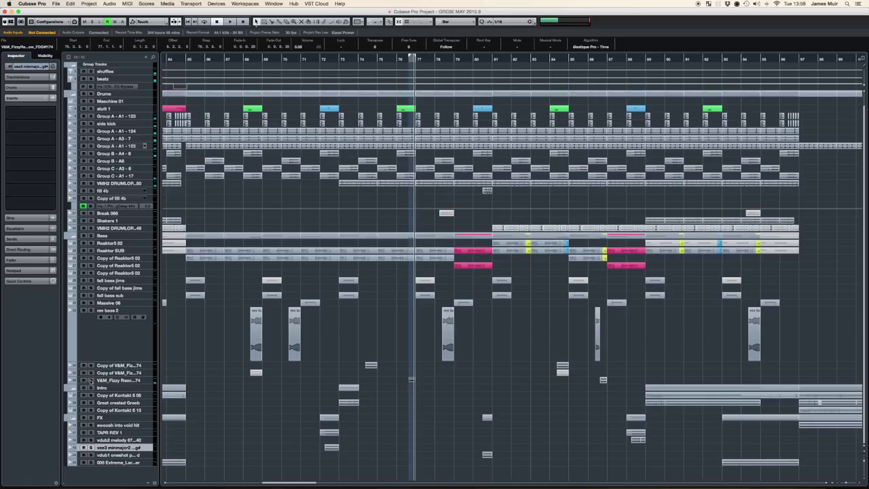
{"action": "left_click", "coordinate": [90, 380]}
{"action": "key", "text": "space"}
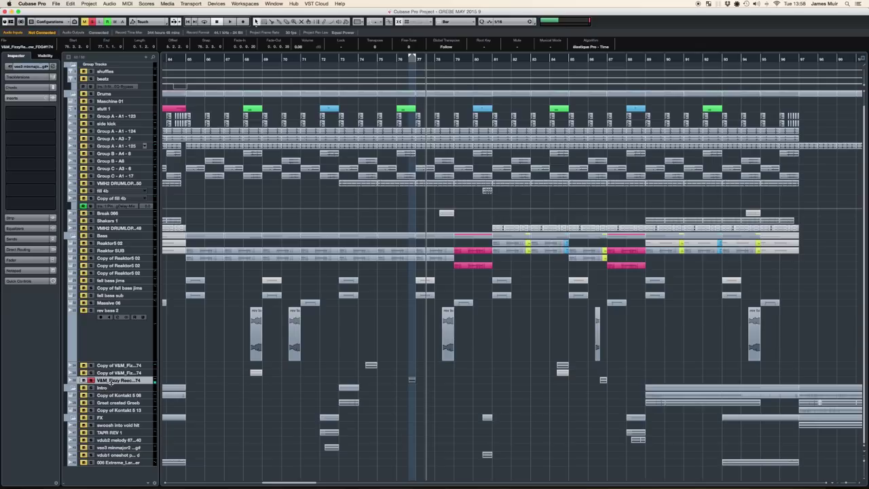
{"action": "left_click", "coordinate": [38, 119]}
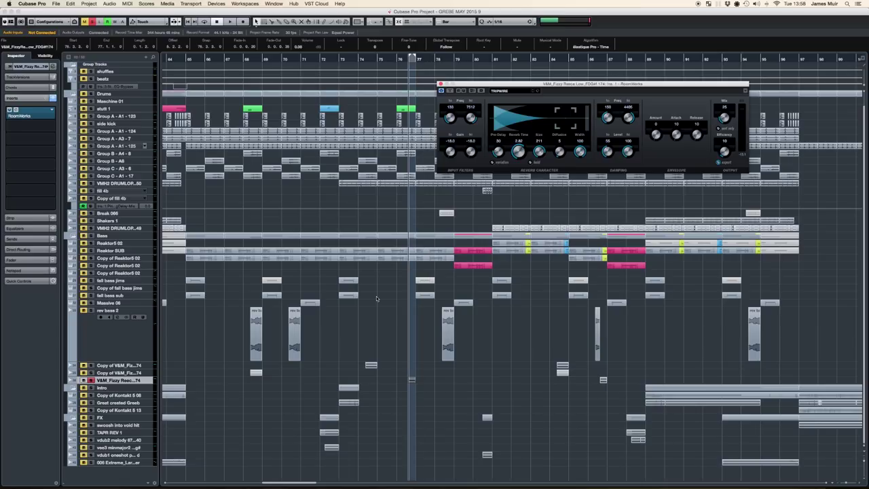
{"action": "key", "text": "space"}
- Play the vdub1 oneshot clip at bar 80 in the mix and soloed, and open its channel settings
{"action": "key", "text": "KP_1"}
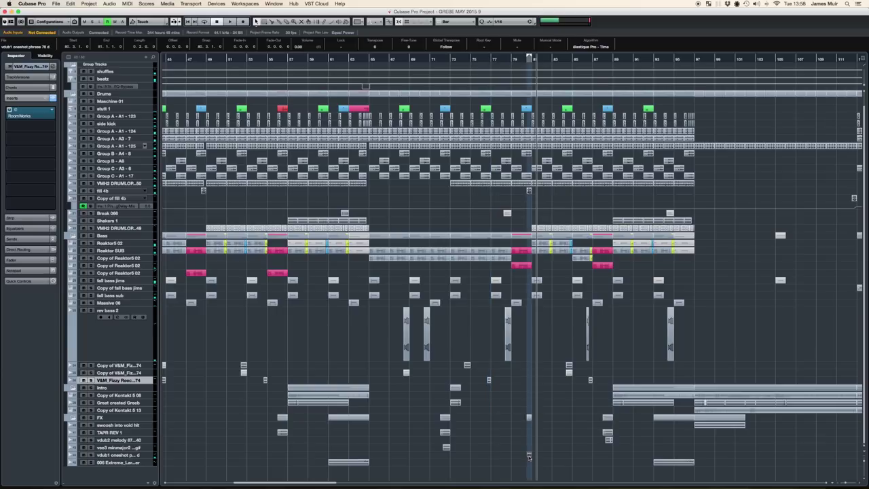
{"action": "key", "text": "space"}
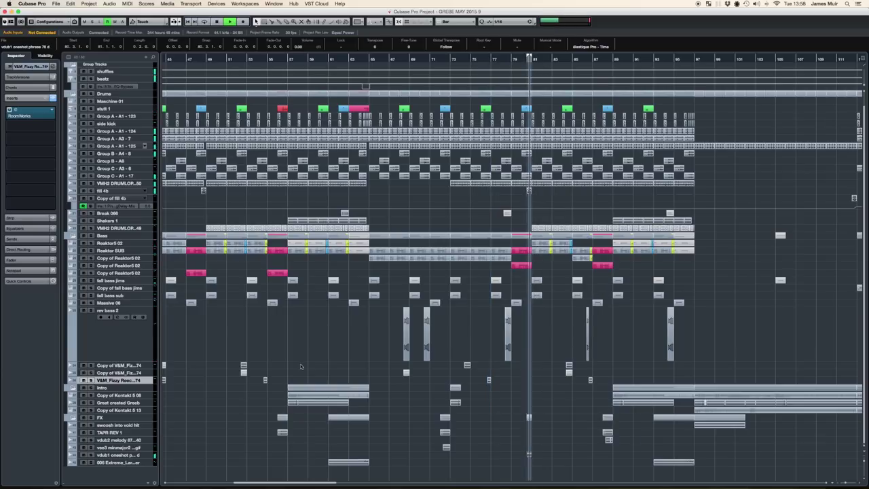
{"action": "left_click", "coordinate": [91, 455]}
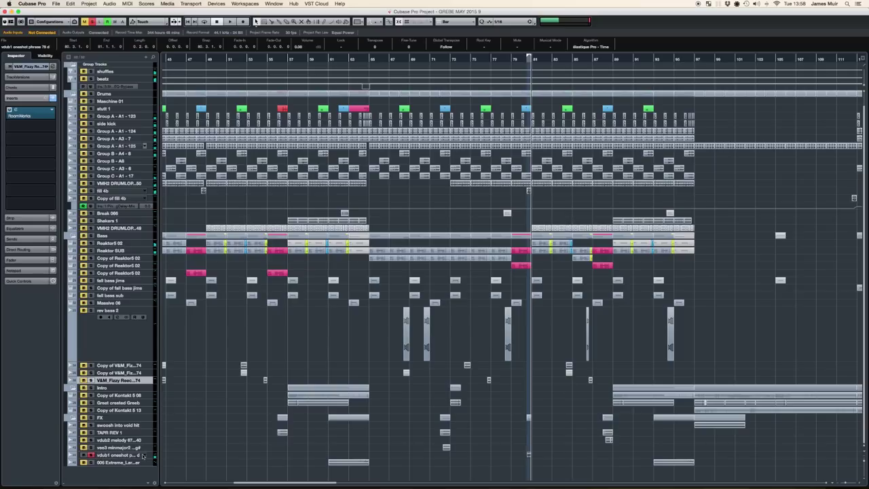
{"action": "key", "text": "space"}
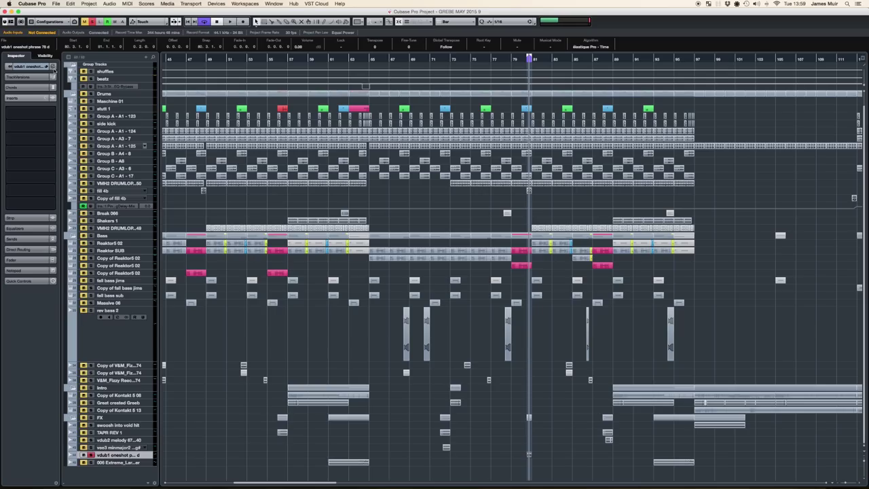
{"action": "left_click", "coordinate": [53, 67]}
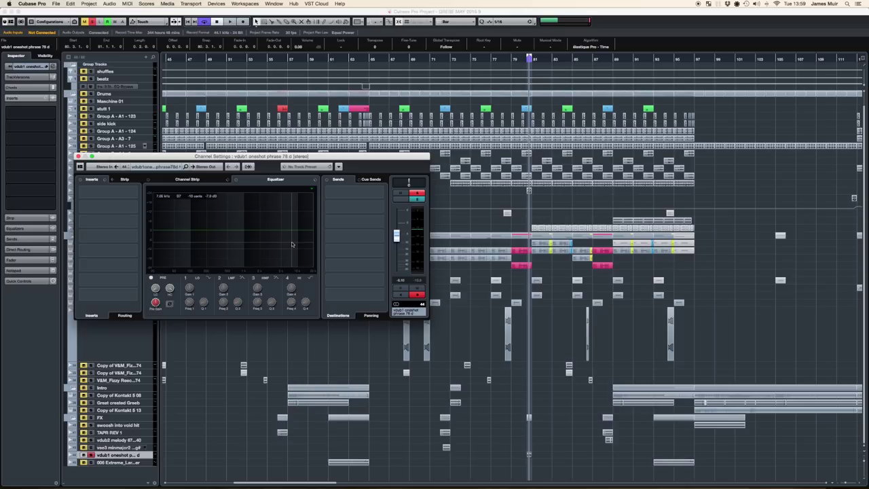